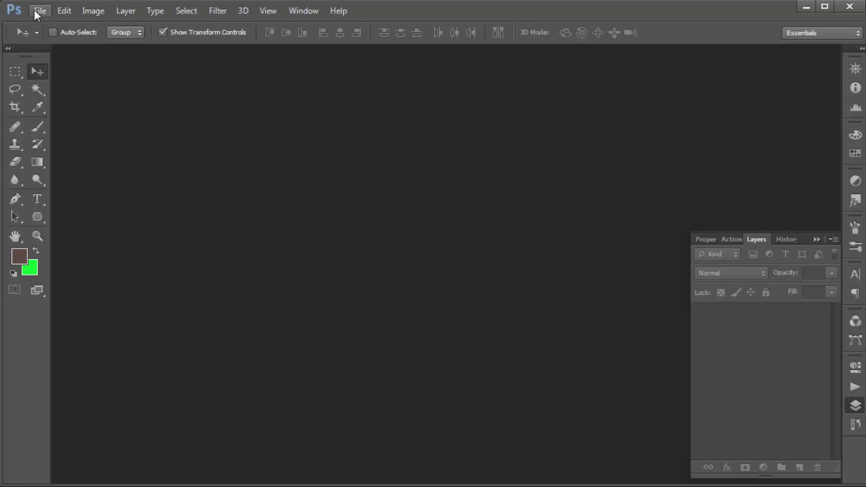
# - Create a new 17 × 22 inch, 150 ppi RGB document with a white background
pyautogui.click(35, 10)
pyautogui.click(46, 26)
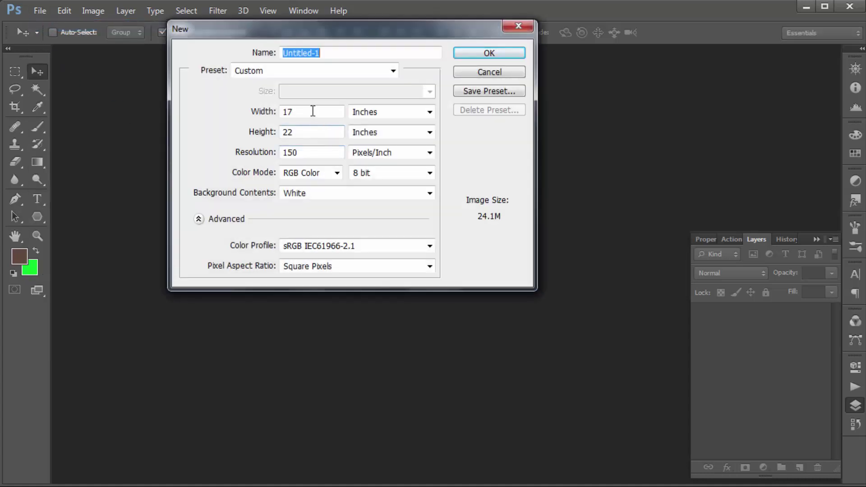
pyautogui.click(311, 111)
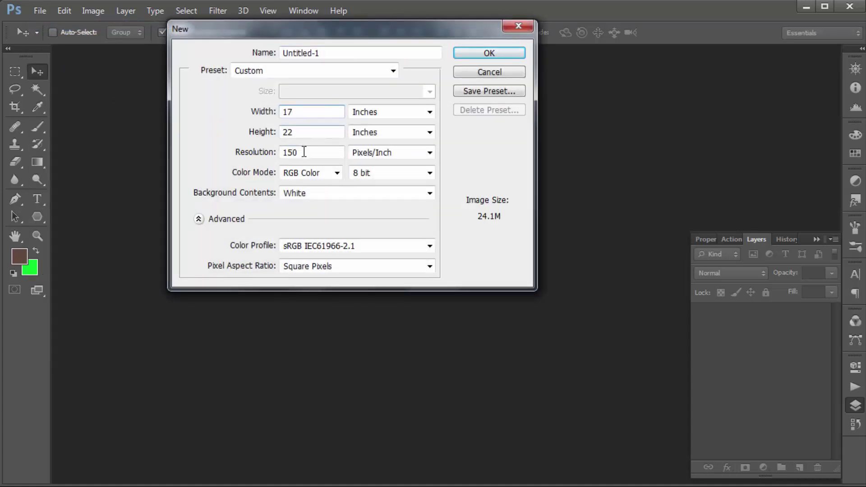
pyautogui.doubleClick(301, 132)
pyautogui.moveTo(303, 153); pyautogui.dragTo(273, 157)
pyautogui.click(496, 53)
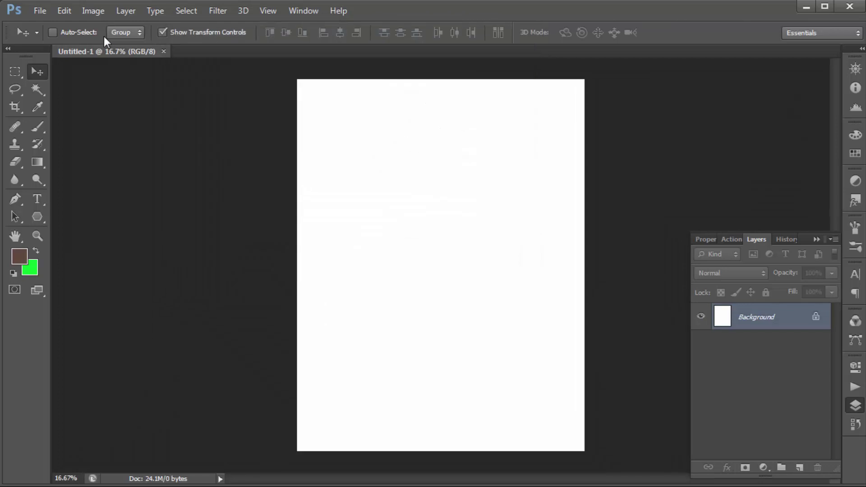
pyautogui.click(42, 11)
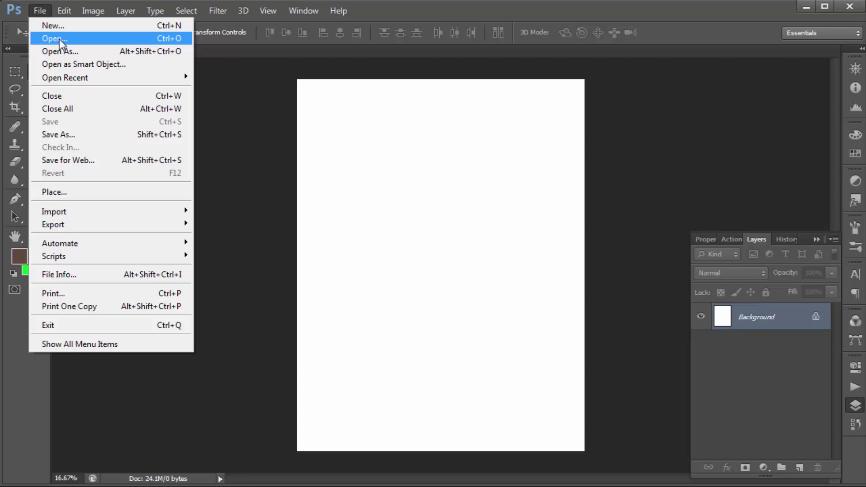
# - Open the abstract-religious Eid banner image
pyautogui.click(59, 39)
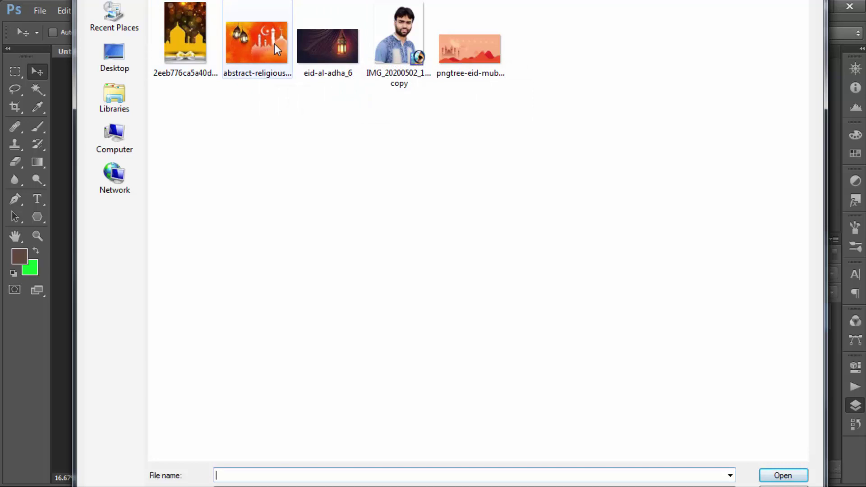
pyautogui.click(257, 48)
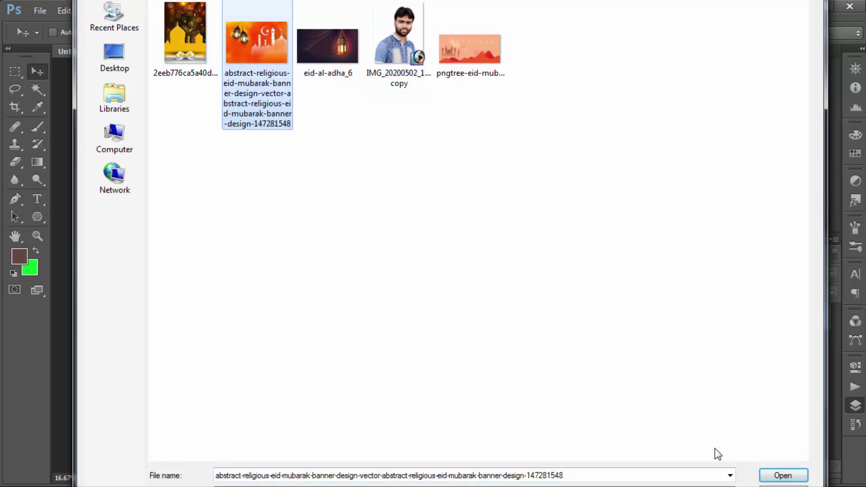
pyautogui.click(783, 476)
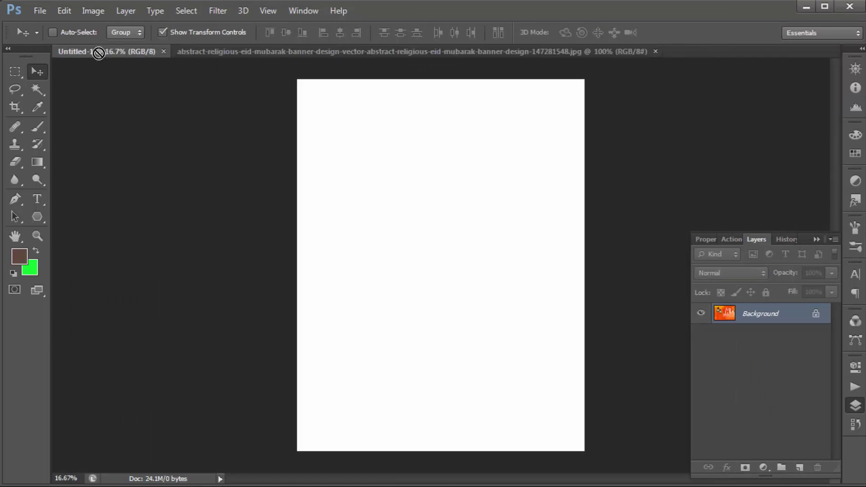
# - Bring the banner into Untitled-1 at the top-left and enlarge it across the poster's top
pyautogui.moveTo(121, 41); pyautogui.dragTo(419, 247)
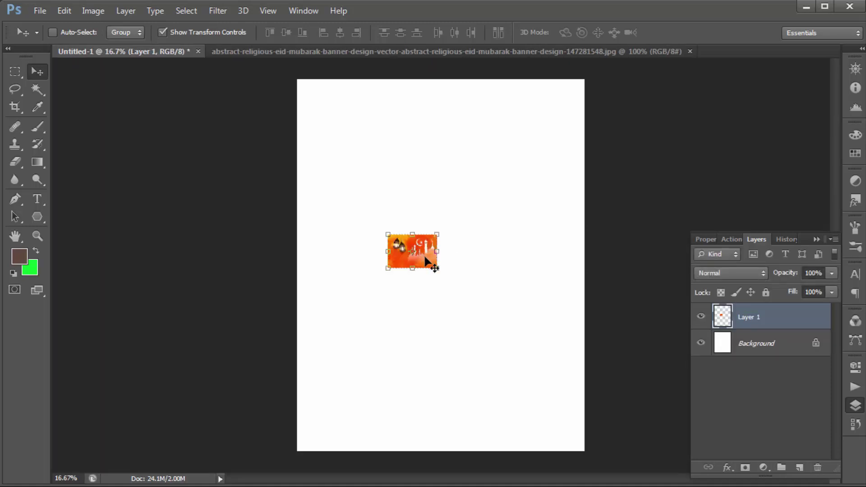
pyautogui.moveTo(426, 260); pyautogui.dragTo(338, 106)
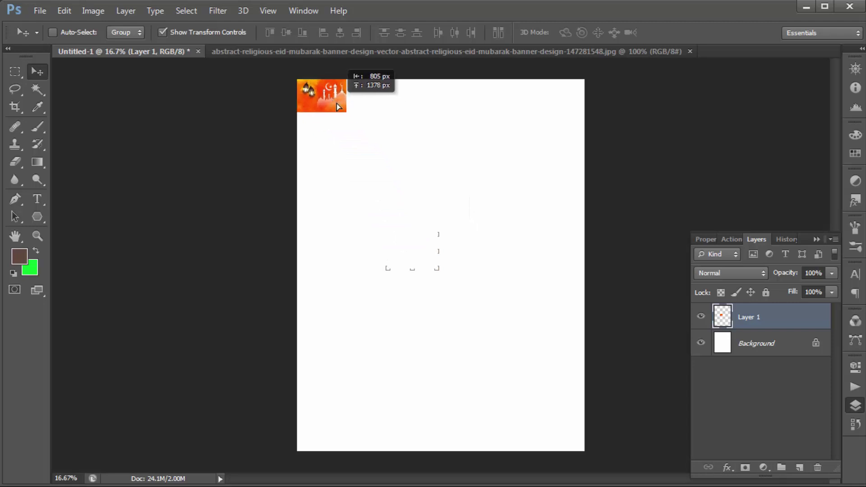
pyautogui.hotkey('ctrl', 't')
pyautogui.moveTo(346, 112)
pyautogui.mouseDown()
pyautogui.moveTo(446, 193)
pyautogui.moveTo(487, 208)
pyautogui.moveTo(479, 204)
pyautogui.mouseUp()
pyautogui.press('Return')
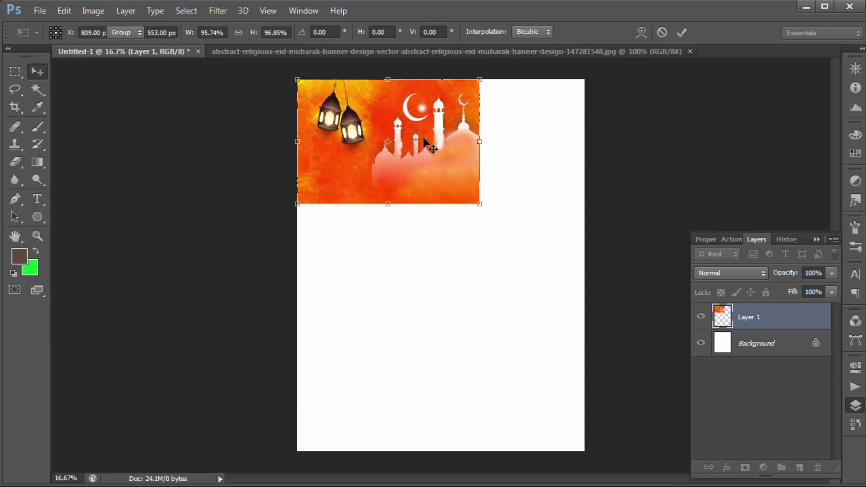
pyautogui.press('Return')
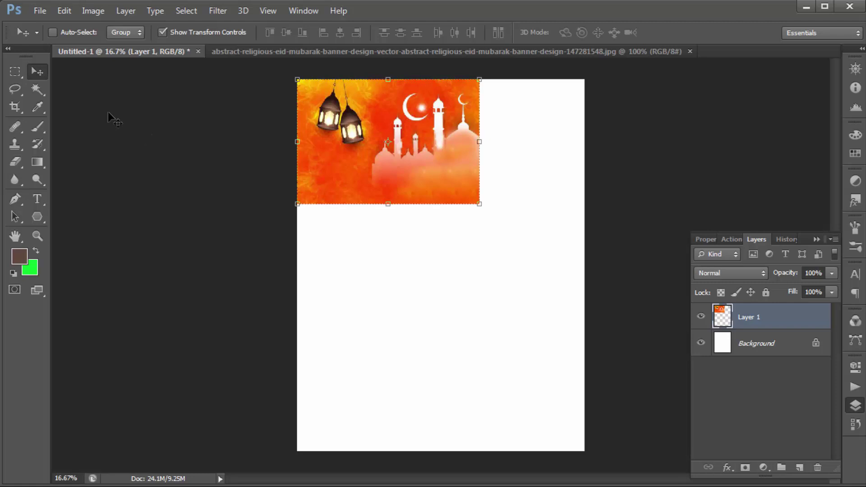
# - Open the eid-al-adha_6 curtain-and-lantern image
pyautogui.click(40, 11)
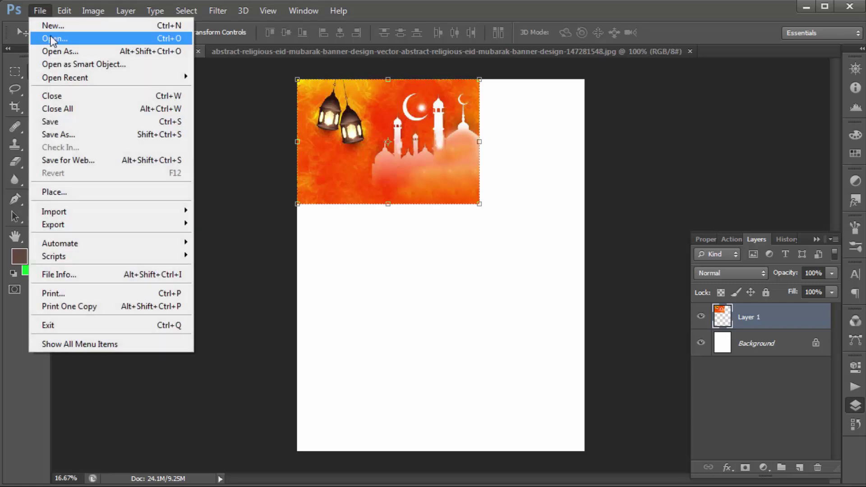
pyautogui.click(53, 39)
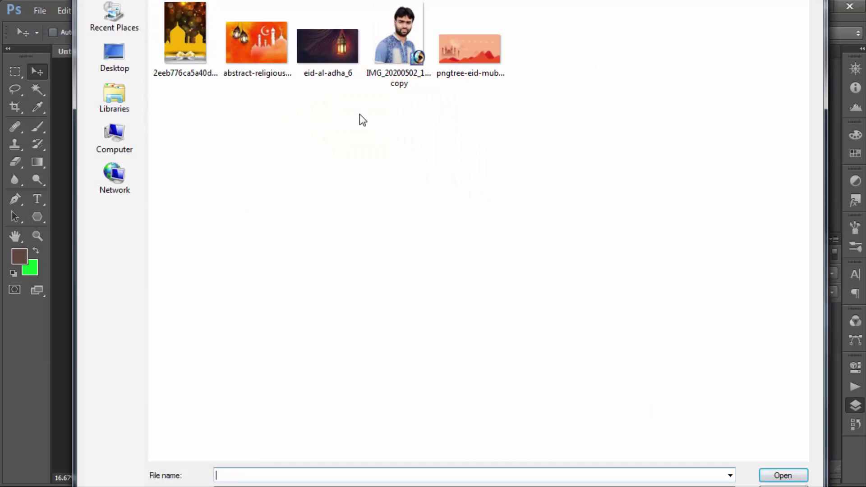
pyautogui.click(332, 46)
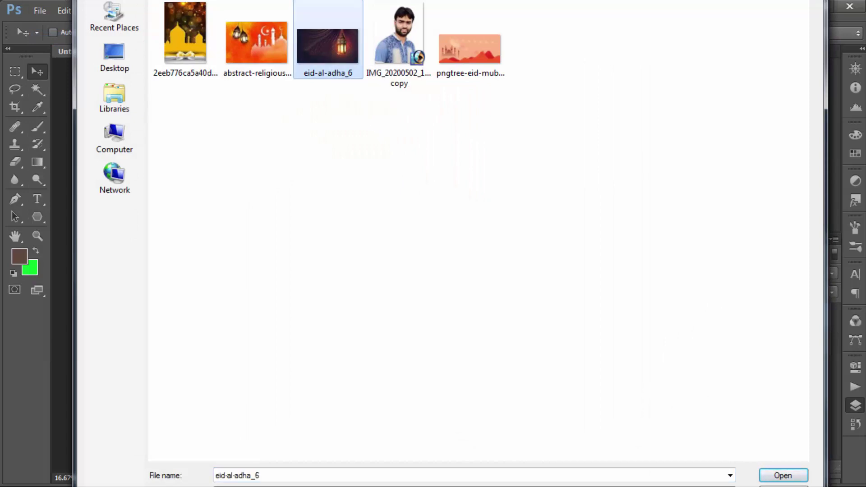
pyautogui.click(783, 476)
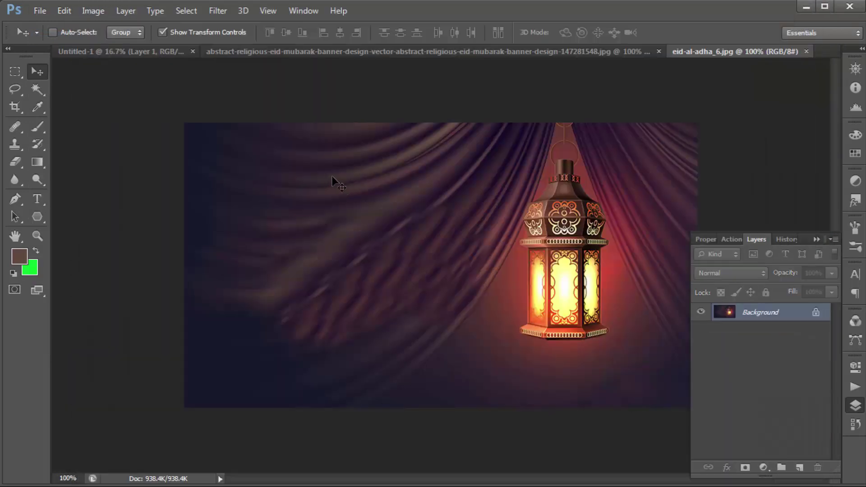
# - Copy the whole curtain image into the poster as Layer 2 and enlarge it over the top-right
pyautogui.hotkey('ctrl', 'a')
pyautogui.moveTo(515, 208)
pyautogui.mouseDown()
pyautogui.moveTo(86, 54)
pyautogui.moveTo(427, 236)
pyautogui.moveTo(502, 188)
pyautogui.moveTo(551, 115)
pyautogui.mouseUp()
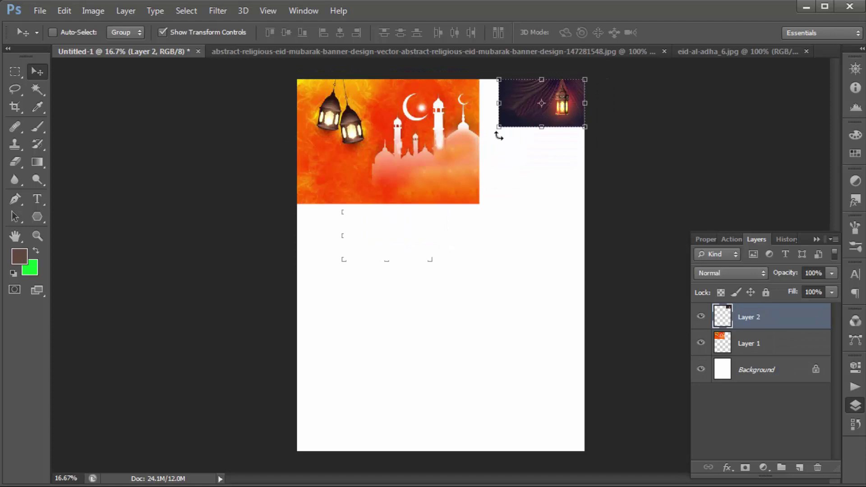
pyautogui.moveTo(495, 133)
pyautogui.mouseDown()
pyautogui.moveTo(354, 249)
pyautogui.moveTo(358, 235)
pyautogui.moveTo(342, 233)
pyautogui.moveTo(331, 253)
pyautogui.mouseUp()
pyautogui.press('Return')
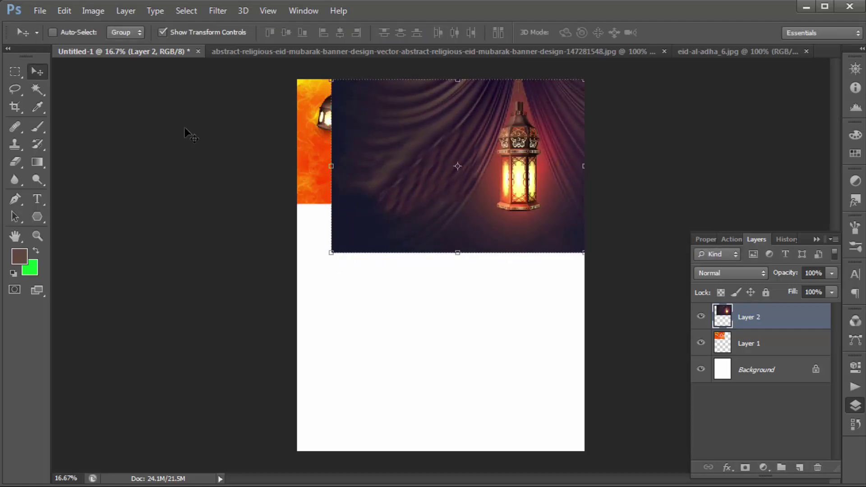
# - Soft-erase the curtain layer's left side from the moon down, revealing the mosque and orange banner
pyautogui.click(17, 161)
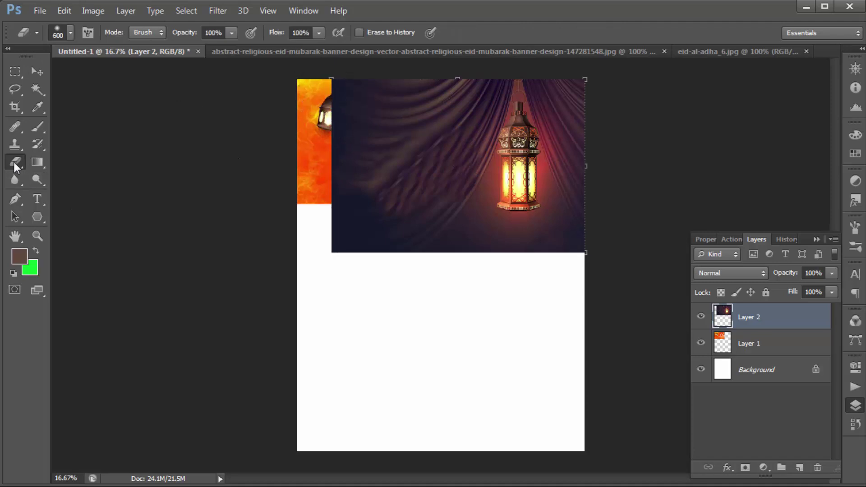
pyautogui.moveTo(338, 92)
pyautogui.mouseDown()
pyautogui.moveTo(338, 226)
pyautogui.moveTo(379, 112)
pyautogui.moveTo(377, 186)
pyautogui.moveTo(352, 198)
pyautogui.moveTo(429, 96)
pyautogui.moveTo(344, 236)
pyautogui.moveTo(400, 271)
pyautogui.moveTo(398, 240)
pyautogui.moveTo(557, 265)
pyautogui.mouseUp()
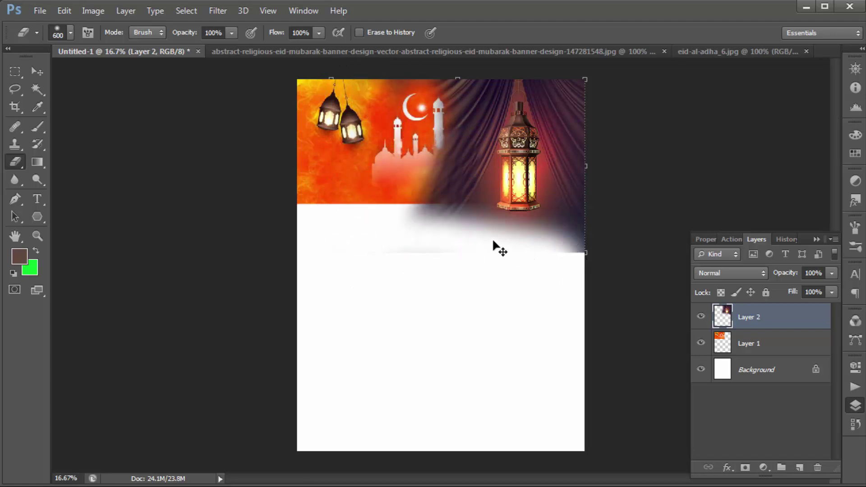
pyautogui.hotkey('ctrl', 'z')
pyautogui.moveTo(434, 81)
pyautogui.mouseDown()
pyautogui.moveTo(424, 204)
pyautogui.moveTo(388, 246)
pyautogui.moveTo(570, 285)
pyautogui.moveTo(556, 271)
pyautogui.moveTo(425, 277)
pyautogui.moveTo(586, 266)
pyautogui.moveTo(464, 275)
pyautogui.moveTo(464, 265)
pyautogui.moveTo(518, 280)
pyautogui.moveTo(557, 271)
pyautogui.mouseUp()
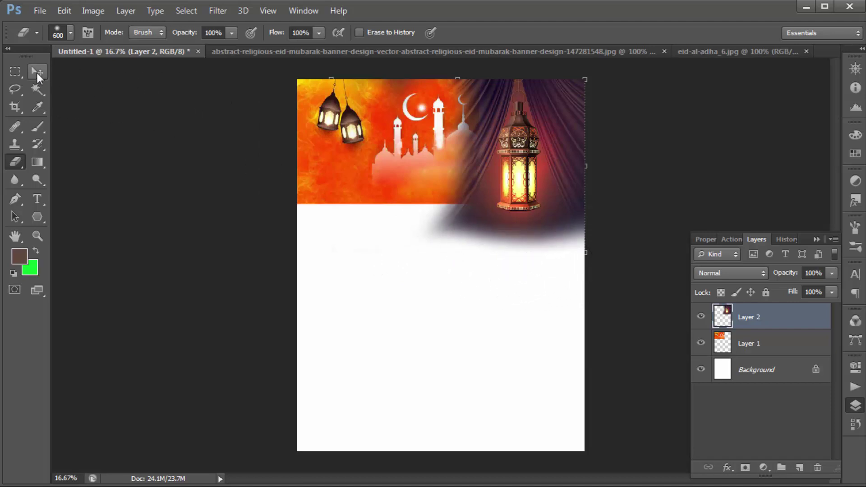
# - Rescale the curtain-and-lantern layer to about 134% at the top-right and commit it
pyautogui.click(37, 72)
pyautogui.moveTo(331, 253); pyautogui.dragTo(243, 313)
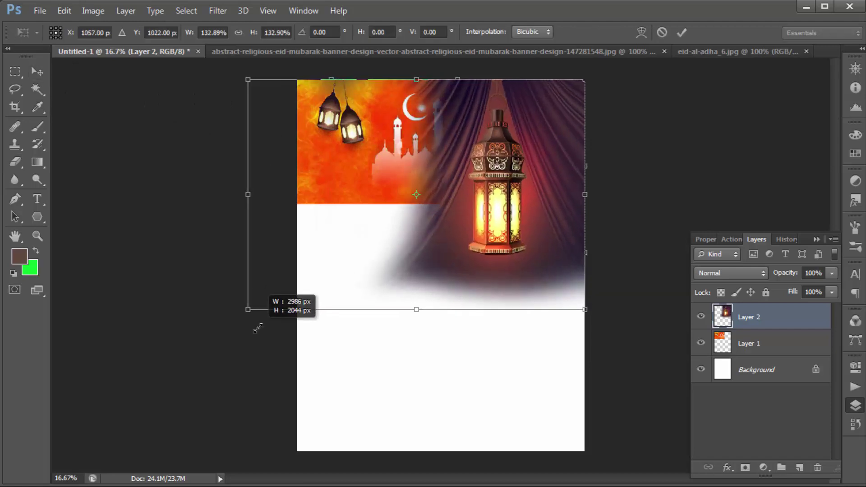
pyautogui.moveTo(546, 196); pyautogui.dragTo(535, 186)
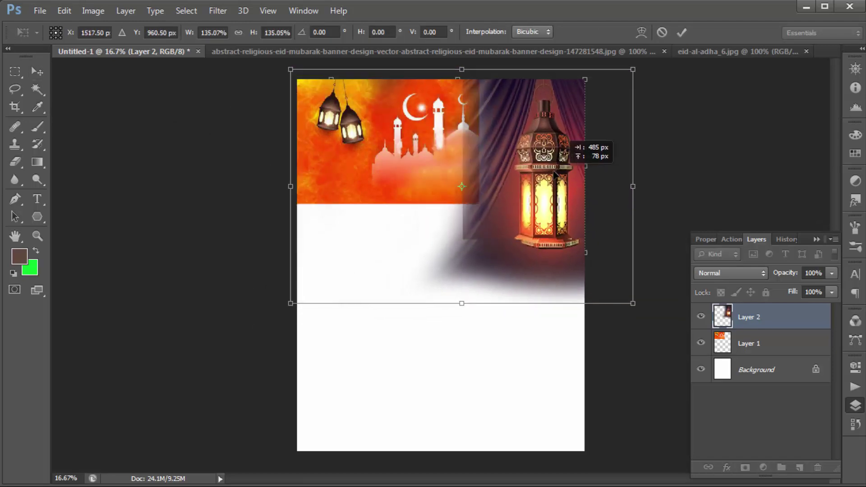
pyautogui.moveTo(281, 300)
pyautogui.mouseDown()
pyautogui.moveTo(249, 324)
pyautogui.moveTo(233, 350)
pyautogui.mouseUp()
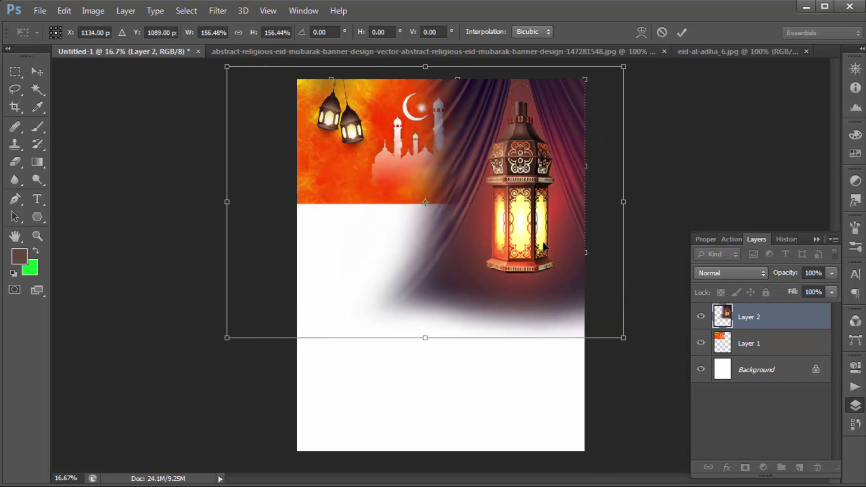
pyautogui.press('Return')
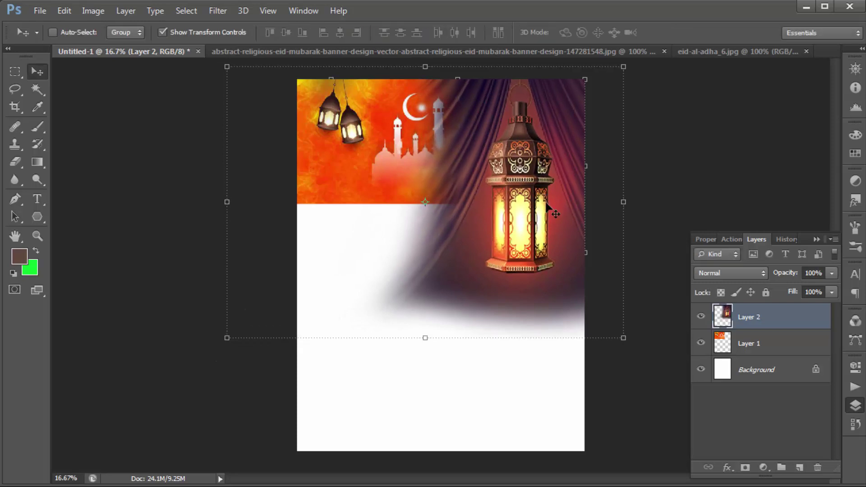
pyautogui.hotkey('ctrl', 'z')
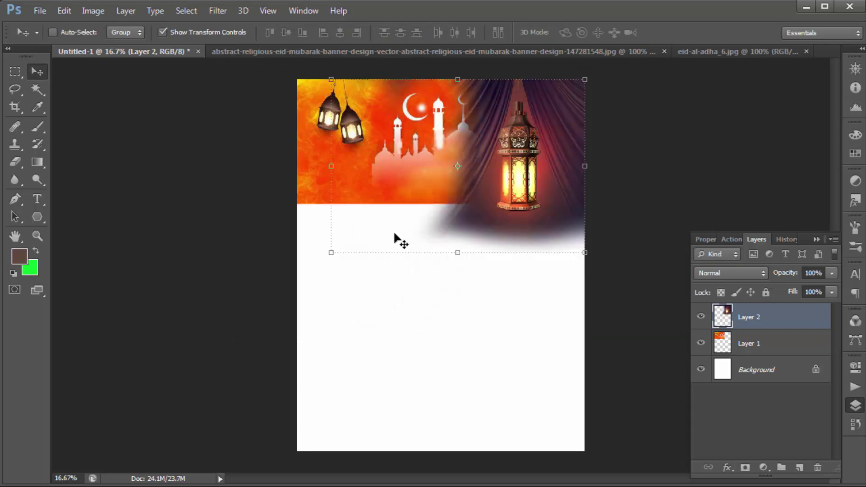
pyautogui.moveTo(333, 250); pyautogui.dragTo(269, 331)
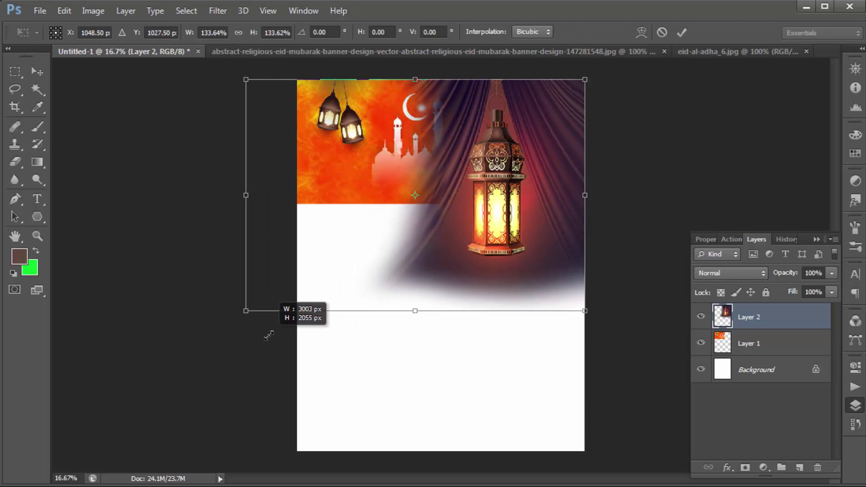
pyautogui.click(681, 32)
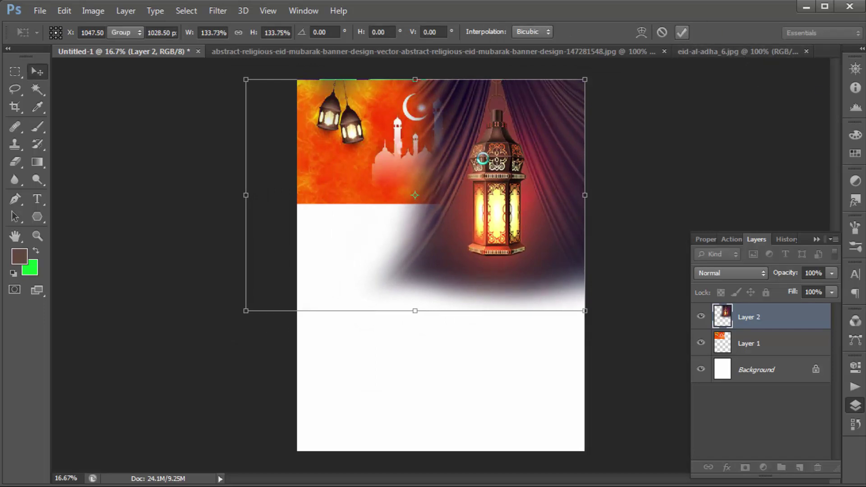
# - Open the pngtree Eid festival image, bring it into the poster, and close the two source documents
pyautogui.click(40, 11)
pyautogui.click(68, 44)
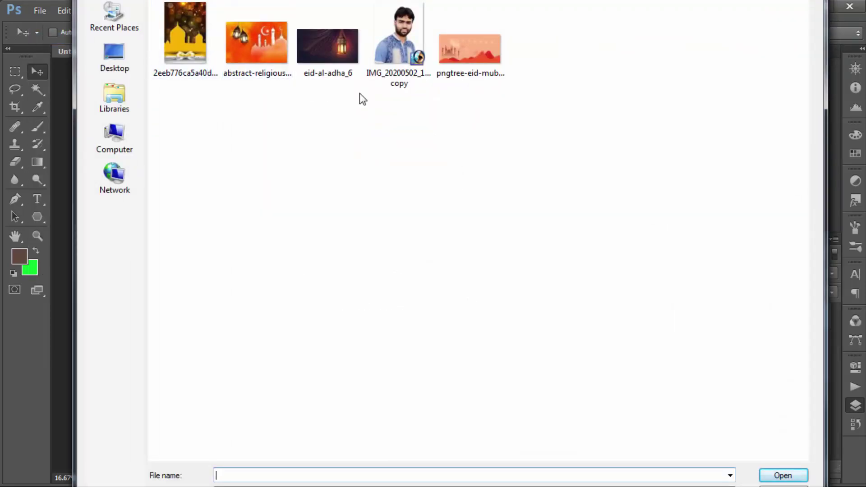
pyautogui.click(469, 50)
pyautogui.click(789, 481)
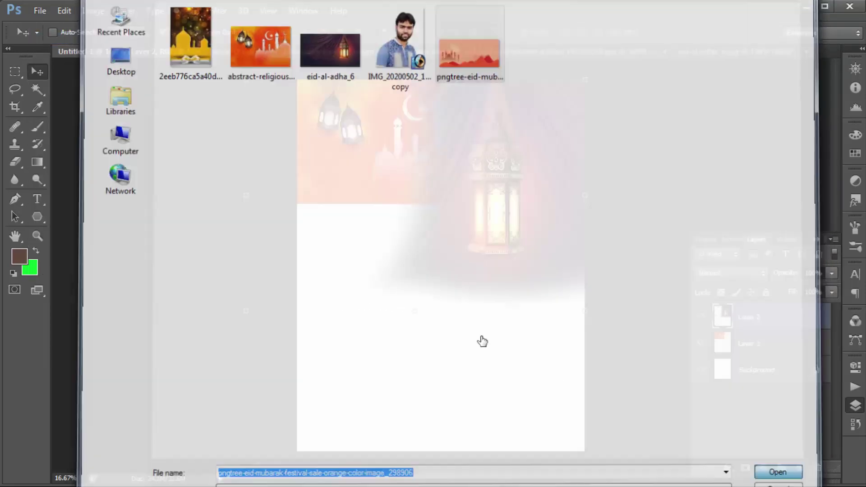
pyautogui.moveTo(453, 204); pyautogui.dragTo(274, 182)
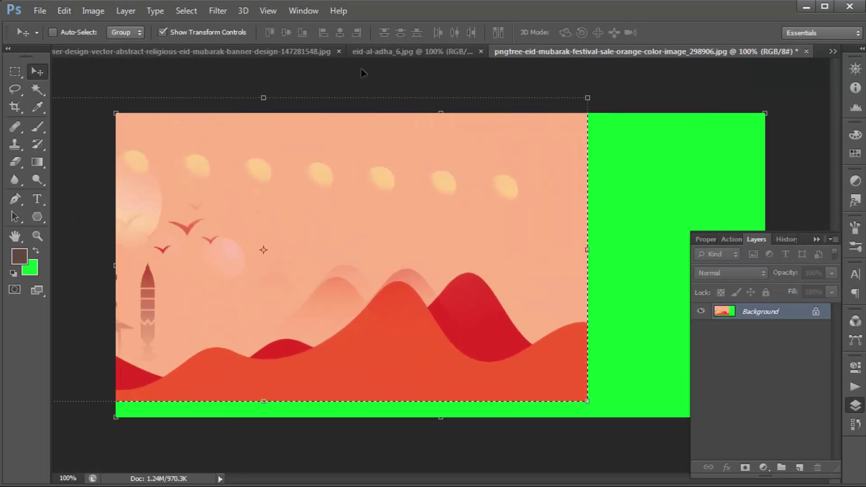
pyautogui.click(481, 51)
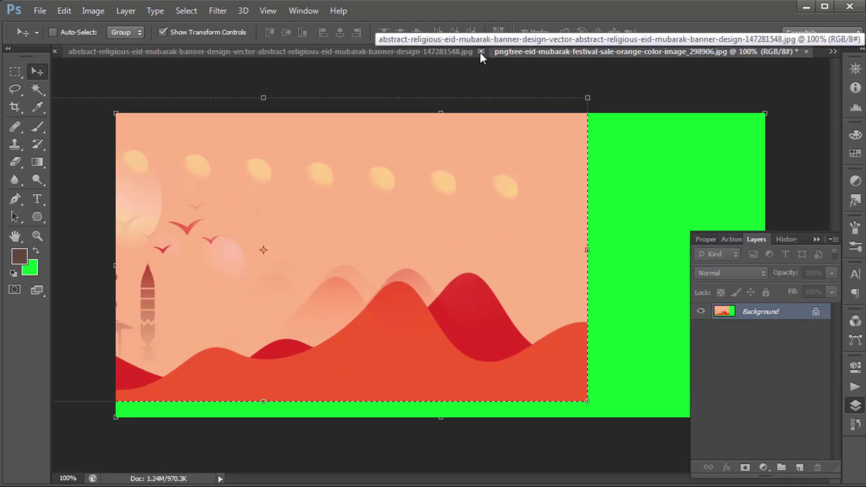
pyautogui.click(481, 51)
pyautogui.moveTo(394, 165)
pyautogui.mouseDown()
pyautogui.moveTo(159, 84)
pyautogui.moveTo(415, 325)
pyautogui.moveTo(374, 216)
pyautogui.mouseUp()
# - Enlarge the pink backdrop, shift it left, and stack it just above Background
pyautogui.moveTo(406, 256); pyautogui.dragTo(692, 428)
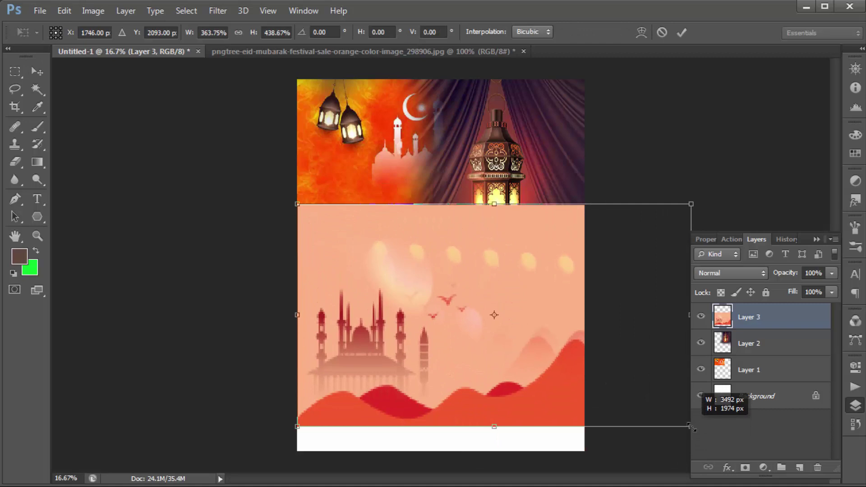
pyautogui.press('Return')
pyautogui.moveTo(452, 333); pyautogui.dragTo(436, 333)
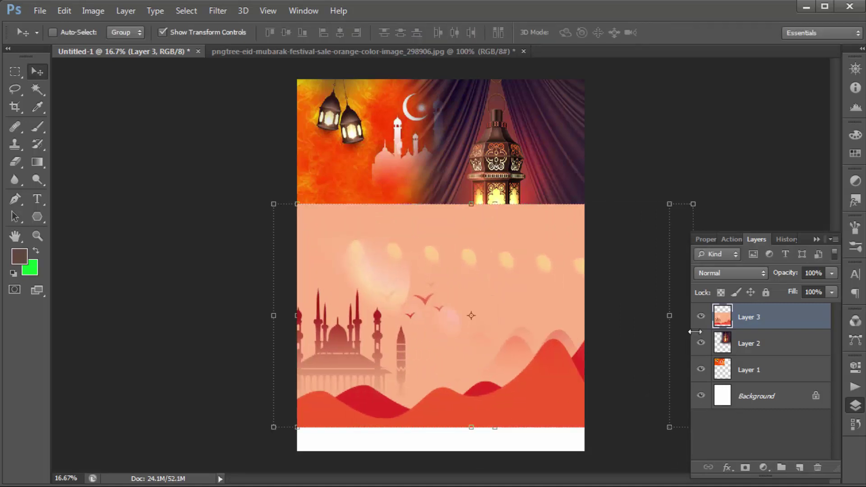
pyautogui.moveTo(747, 318); pyautogui.dragTo(763, 388)
pyautogui.moveTo(761, 319); pyautogui.dragTo(768, 378)
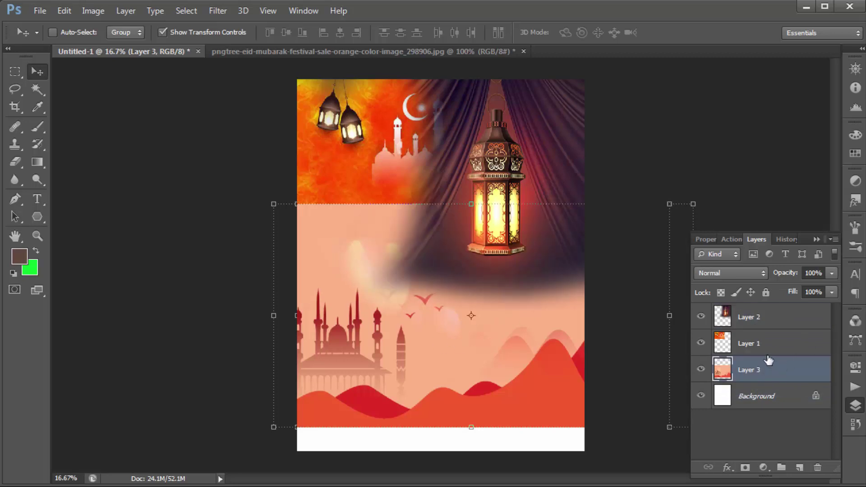
# - Nudge the pink backdrop up and erase the orange banner's hard lower edge
pyautogui.moveTo(427, 354); pyautogui.dragTo(424, 344)
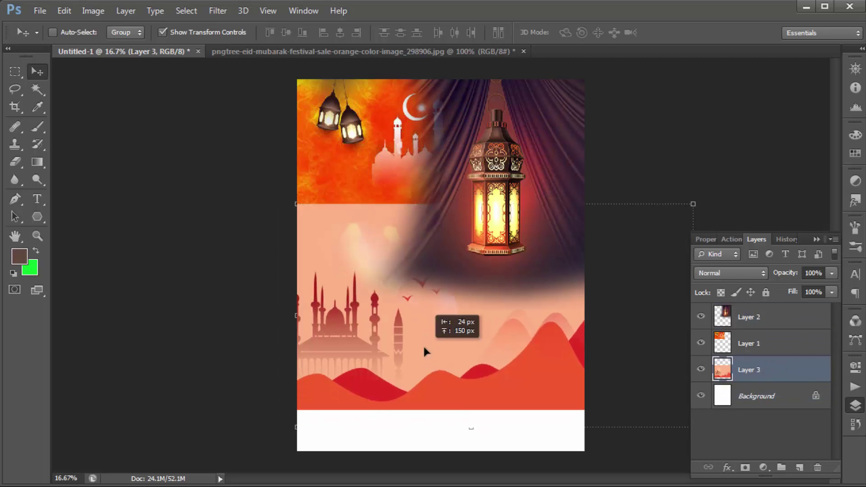
pyautogui.click(11, 167)
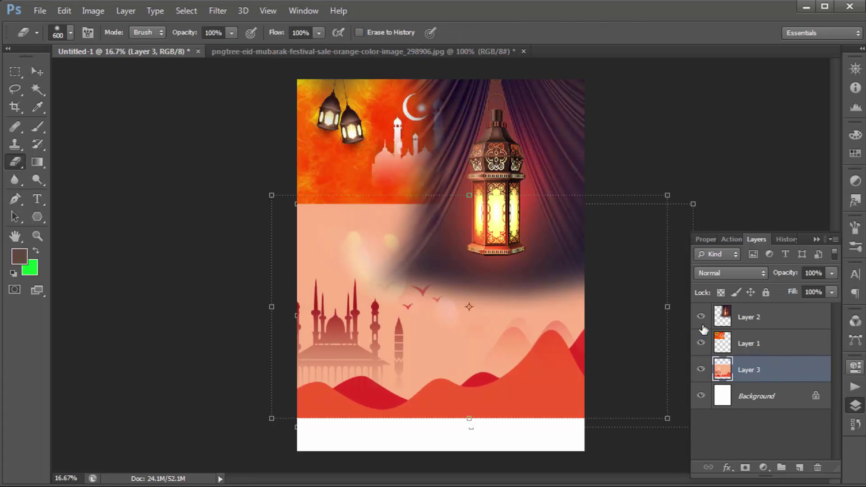
pyautogui.click(757, 345)
pyautogui.moveTo(431, 191)
pyautogui.mouseDown()
pyautogui.moveTo(350, 207)
pyautogui.moveTo(290, 193)
pyautogui.mouseUp()
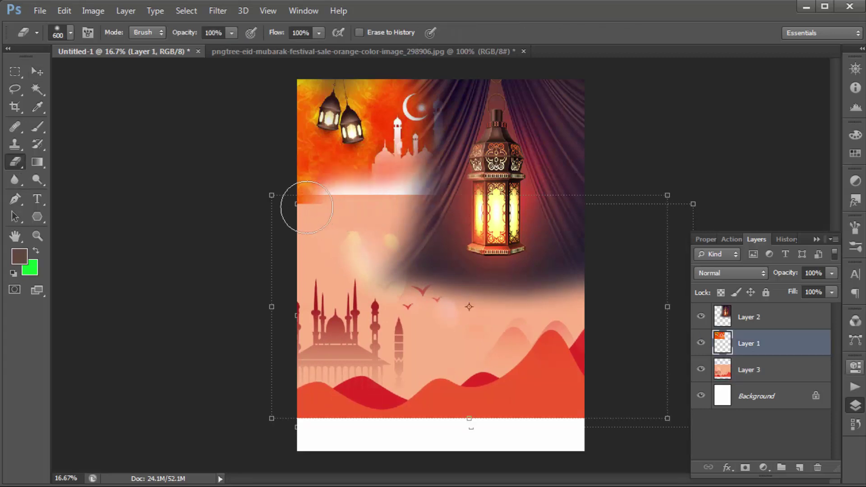
# - Scale the orange banner layer to about 114%, then make the pink backdrop layer active
pyautogui.click(41, 72)
pyautogui.moveTo(479, 203); pyautogui.dragTo(511, 225)
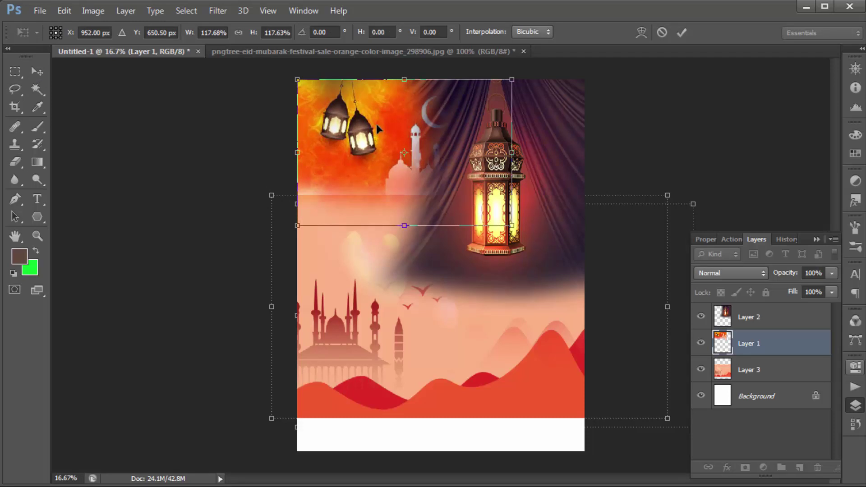
pyautogui.moveTo(513, 226)
pyautogui.mouseDown()
pyautogui.moveTo(542, 248)
pyautogui.moveTo(504, 221)
pyautogui.mouseUp()
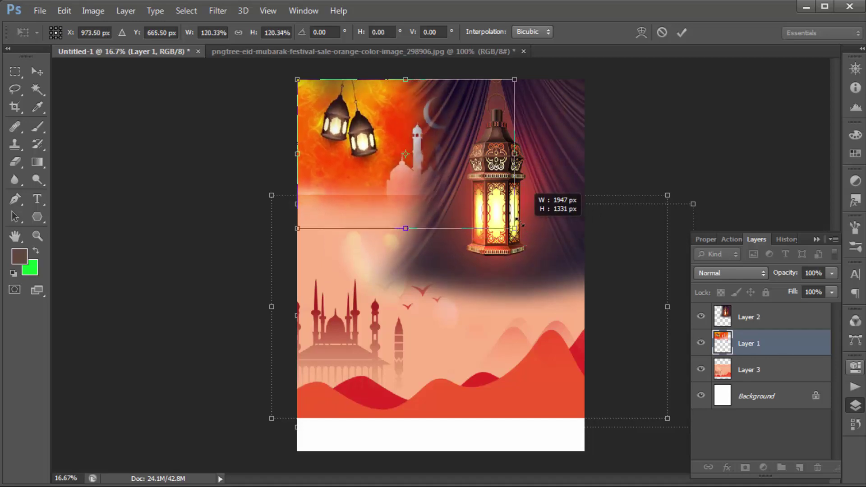
pyautogui.doubleClick(389, 99)
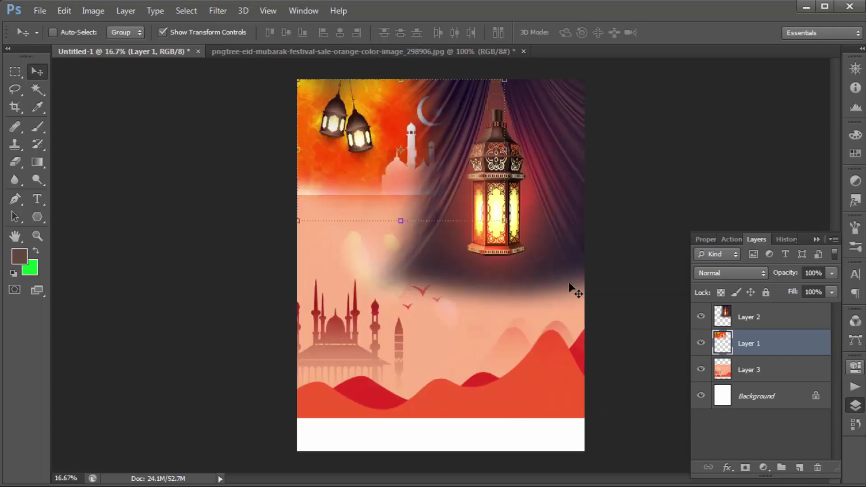
pyautogui.click(758, 370)
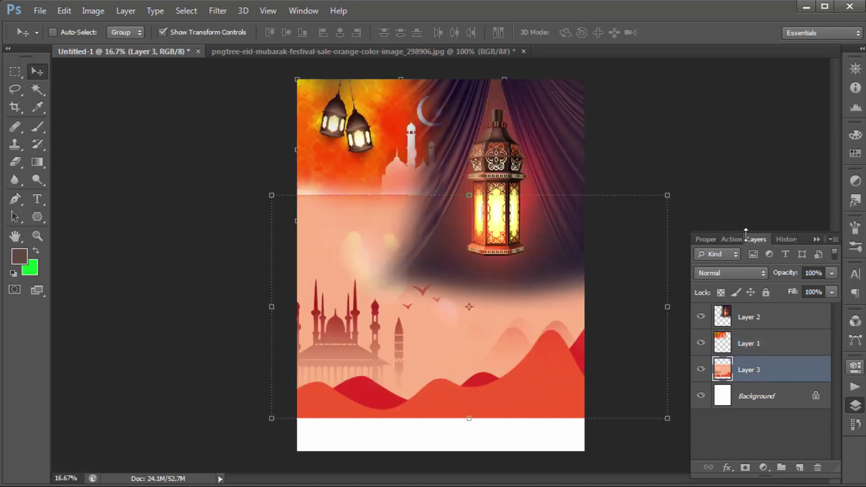
# - Stretch the pink backdrop to about 108% wide by 135% tall and commit it
pyautogui.moveTo(666, 194); pyautogui.dragTo(673, 121)
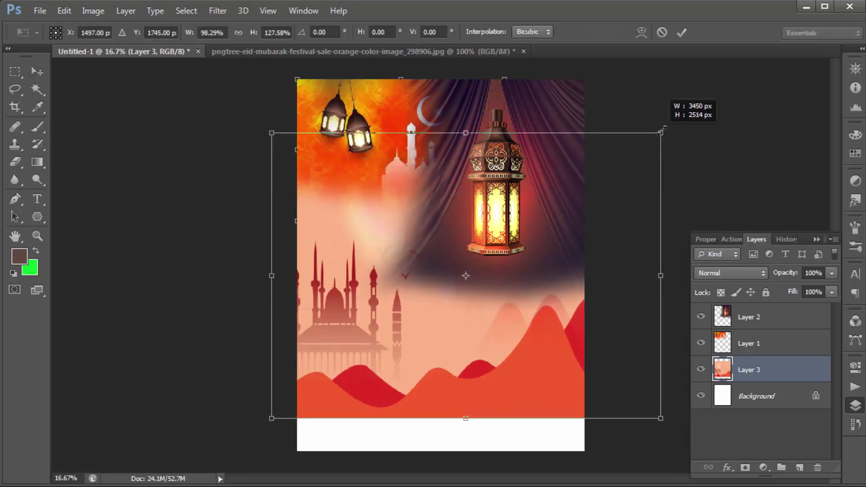
pyautogui.moveTo(431, 353); pyautogui.dragTo(443, 360)
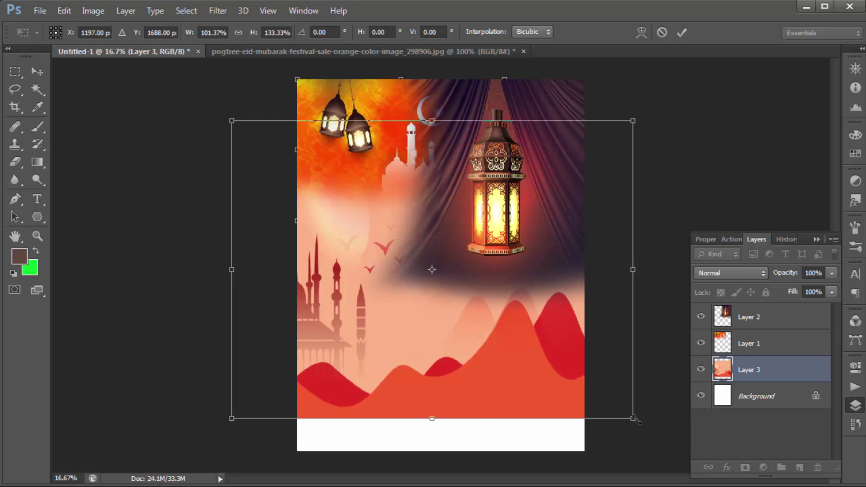
pyautogui.moveTo(642, 422); pyautogui.dragTo(658, 424)
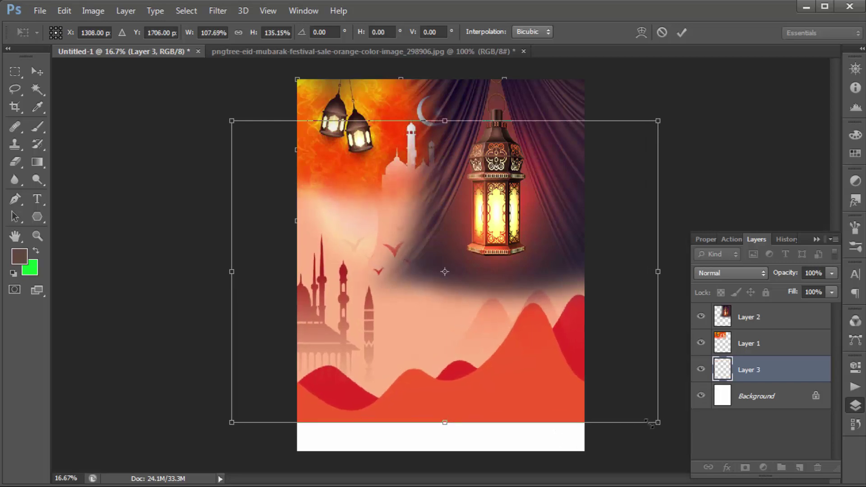
pyautogui.moveTo(509, 381); pyautogui.dragTo(506, 385)
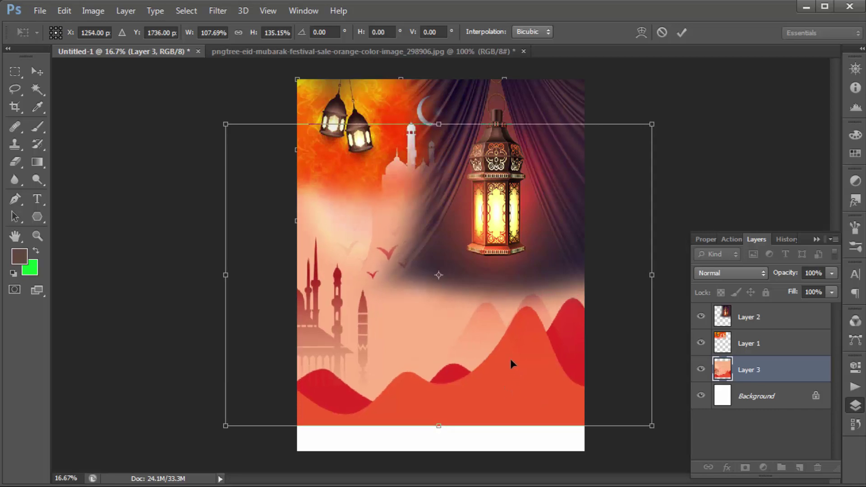
pyautogui.click(676, 34)
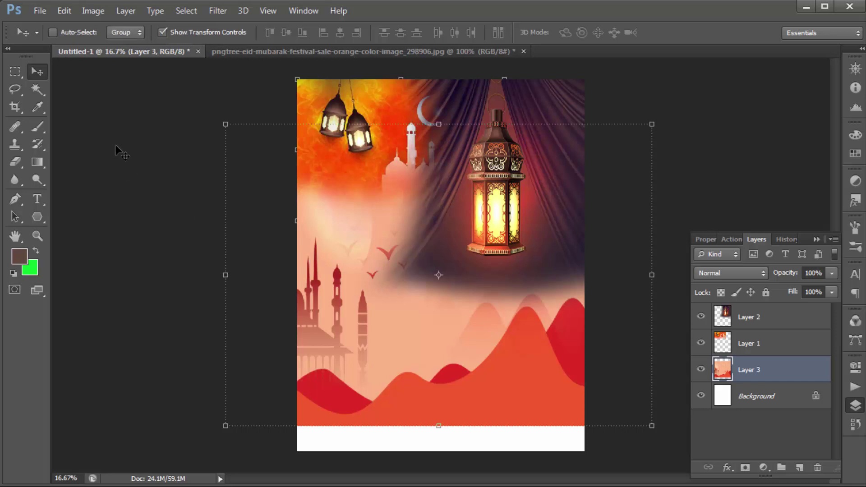
# - Choose the man's photo file in the Open dialog
pyautogui.click(39, 11)
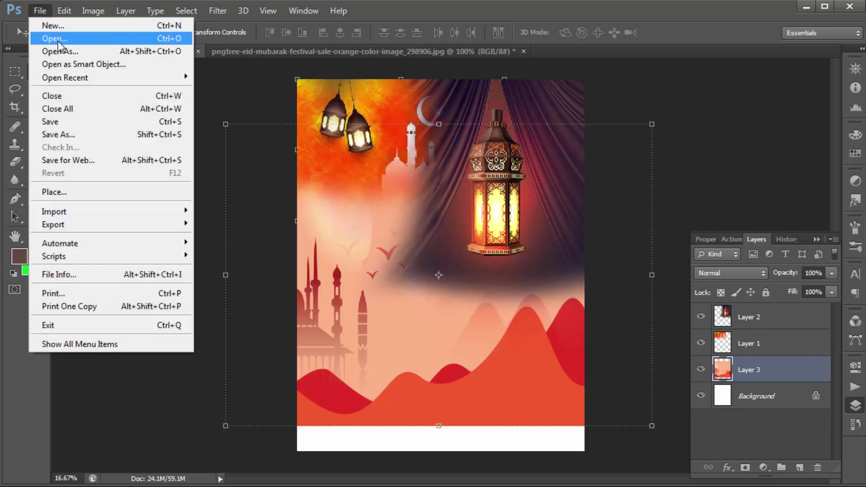
pyautogui.click(57, 36)
pyautogui.click(396, 45)
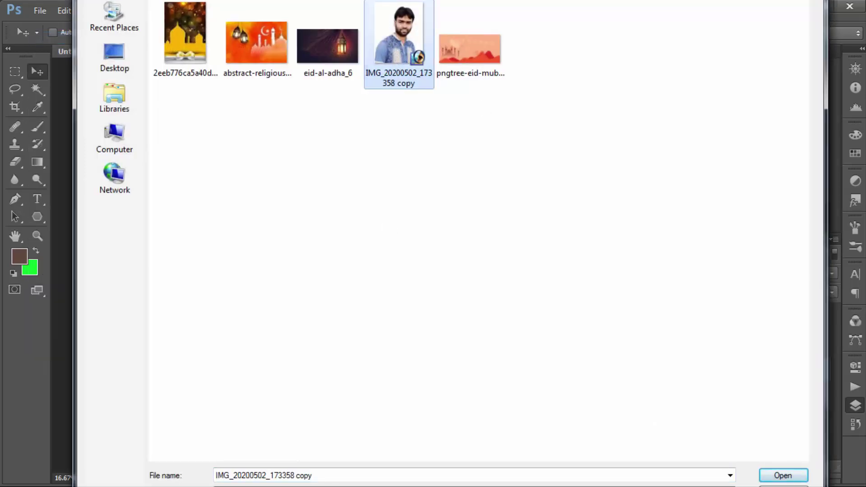
# - Copy the man's cut-out photo into the poster as Layer 4 and raise it to the top
pyautogui.click(783, 476)
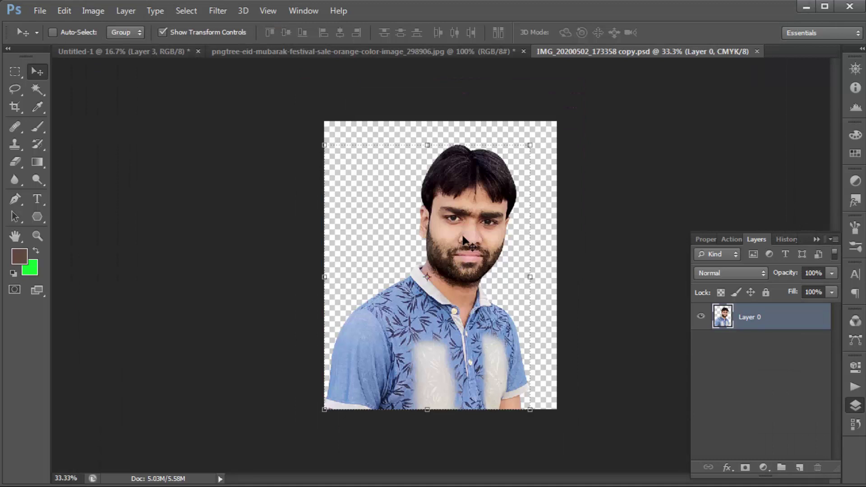
pyautogui.moveTo(467, 227); pyautogui.dragTo(436, 251)
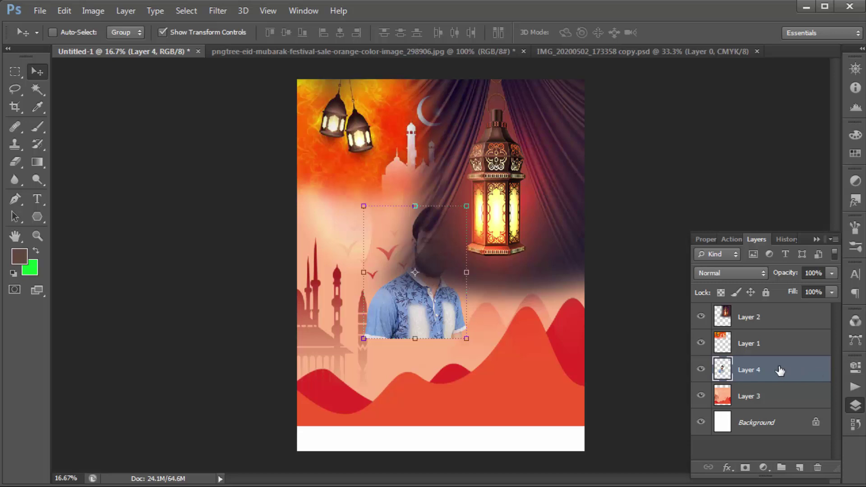
pyautogui.moveTo(779, 370); pyautogui.dragTo(782, 307)
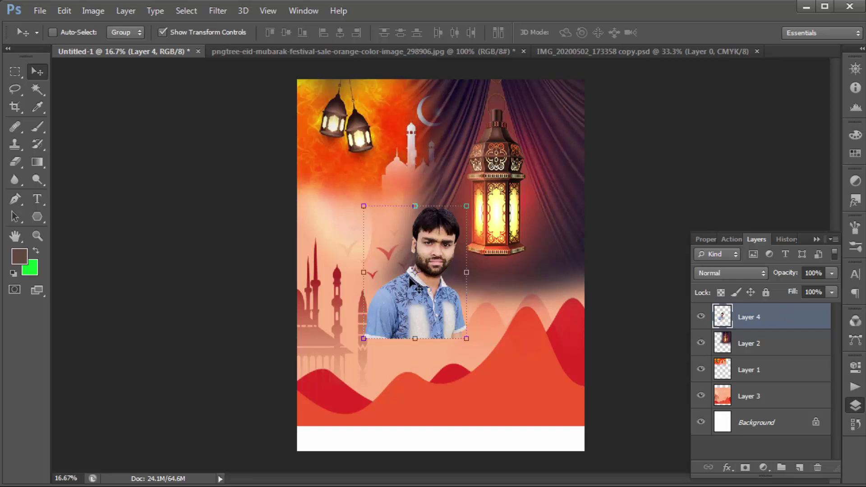
# - Mirror the man's photo, scale it to about 197% at lower-right, and shift the lantern layer right
pyautogui.hotkey('ctrl', 't')
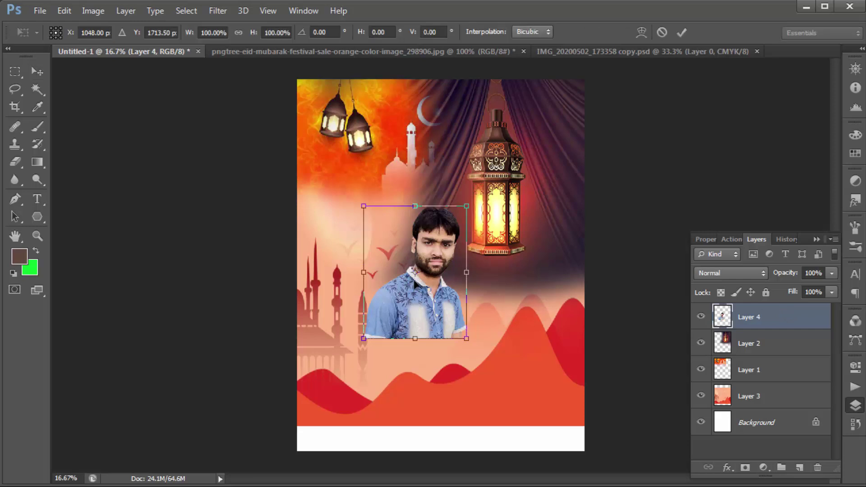
pyautogui.rightClick(424, 250)
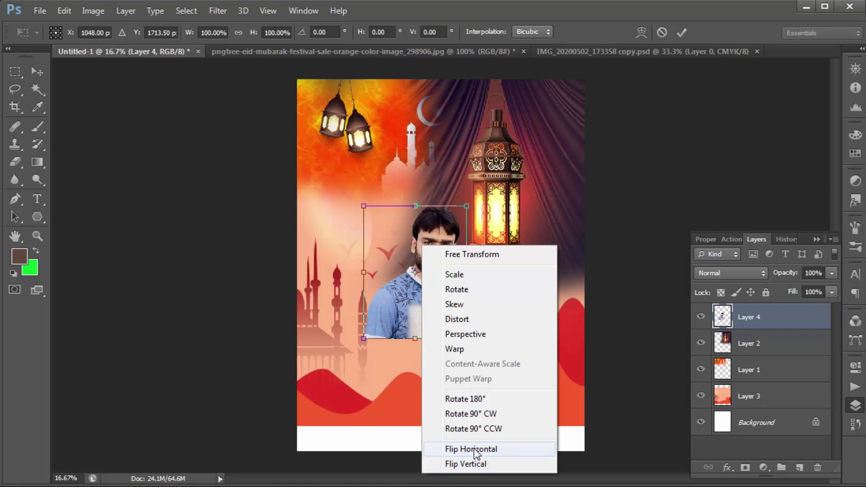
pyautogui.click(475, 449)
pyautogui.moveTo(413, 291); pyautogui.dragTo(556, 403)
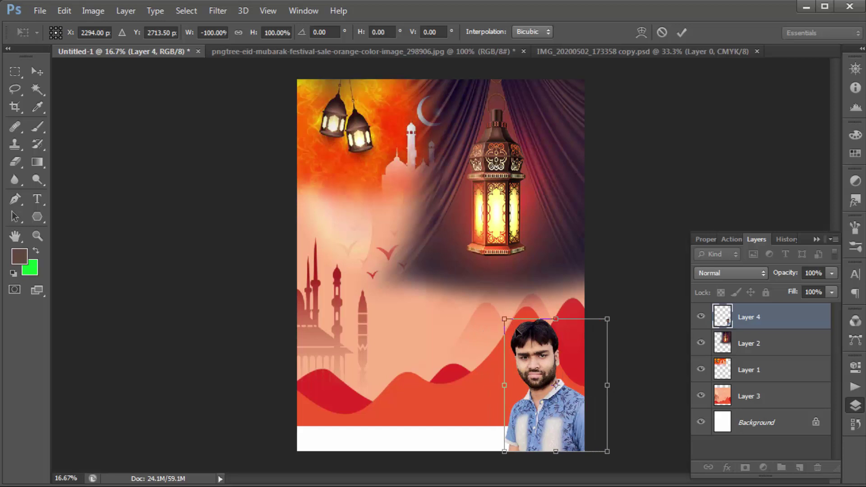
pyautogui.moveTo(504, 319); pyautogui.dragTo(379, 211)
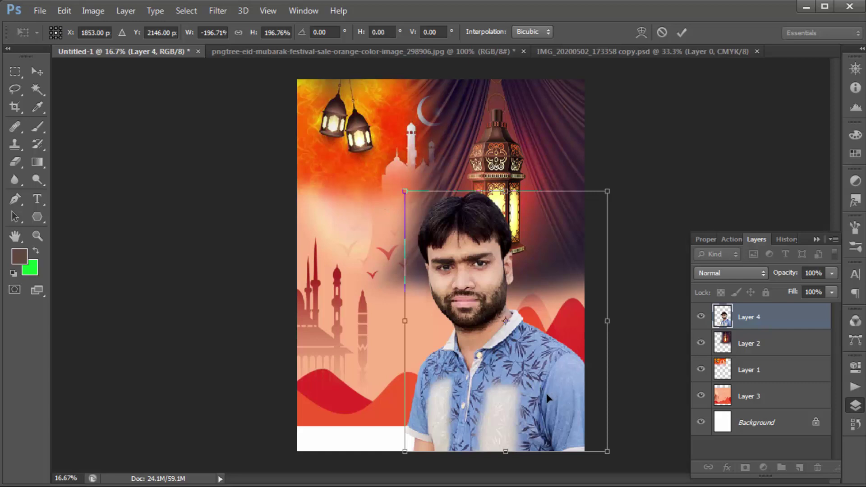
pyautogui.moveTo(542, 397); pyautogui.dragTo(547, 402)
pyautogui.press('Return')
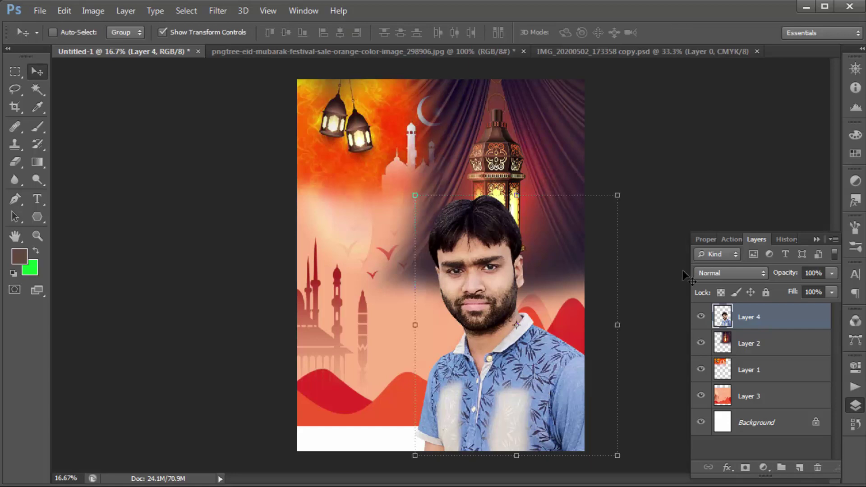
pyautogui.click(749, 343)
pyautogui.moveTo(532, 149); pyautogui.dragTo(551, 147)
# - Scale the curtain-and-lantern artwork on Layer 2 up to about 126% and commit it
pyautogui.hotkey('ctrl', 't')
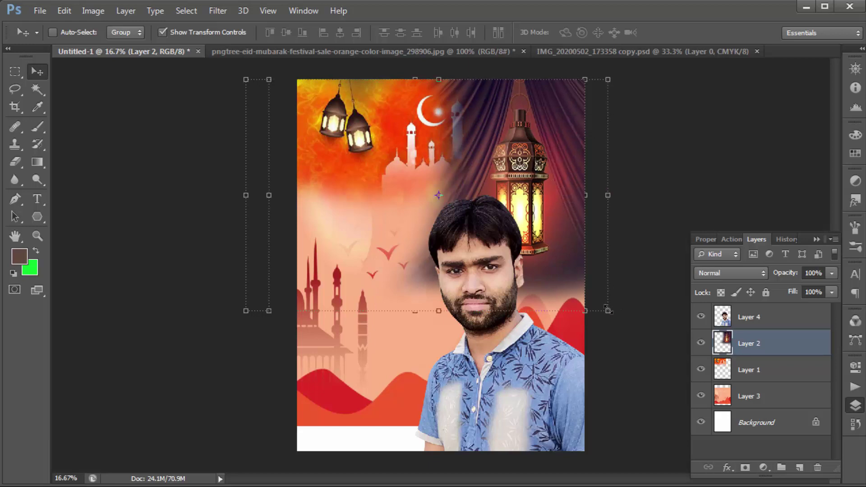
pyautogui.moveTo(608, 311); pyautogui.dragTo(654, 344)
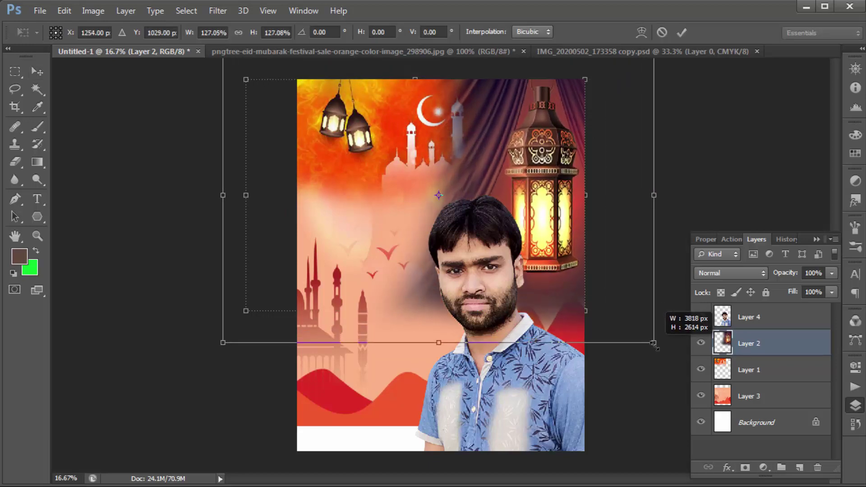
pyautogui.moveTo(654, 344); pyautogui.dragTo(650, 334)
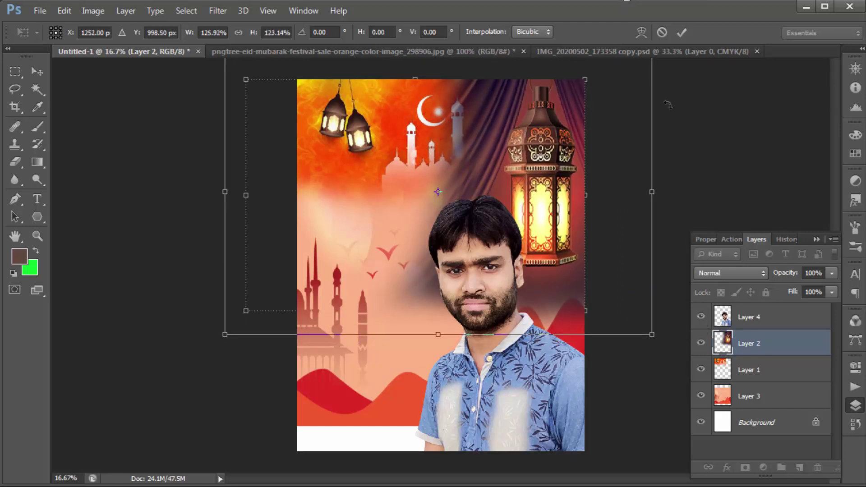
pyautogui.click(681, 32)
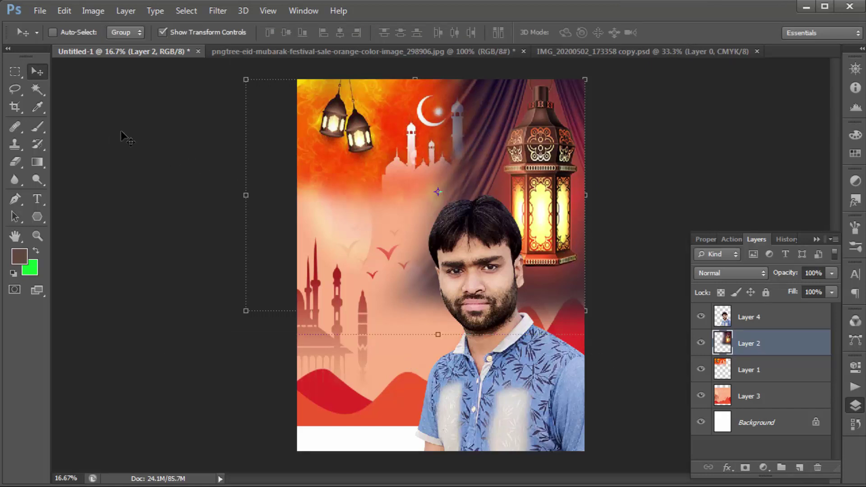
# - Try opening the golden mosque Eid image through File > Open and dismiss the invalid-document error
pyautogui.click(41, 11)
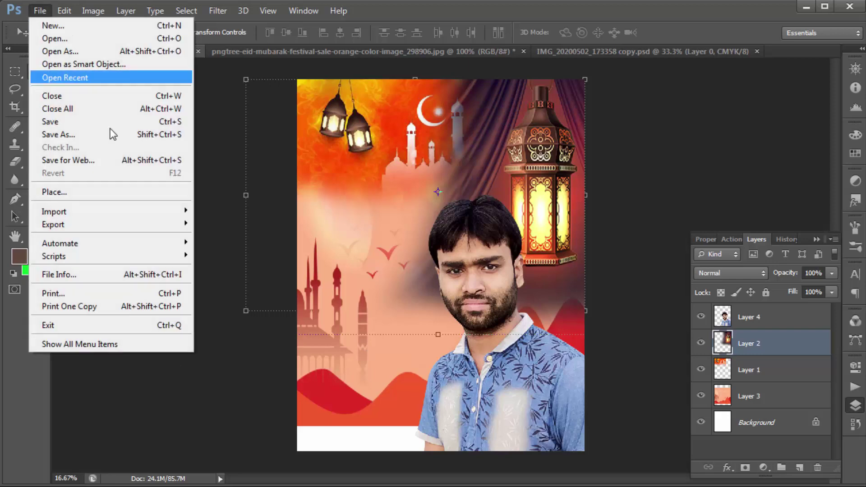
pyautogui.click(66, 53)
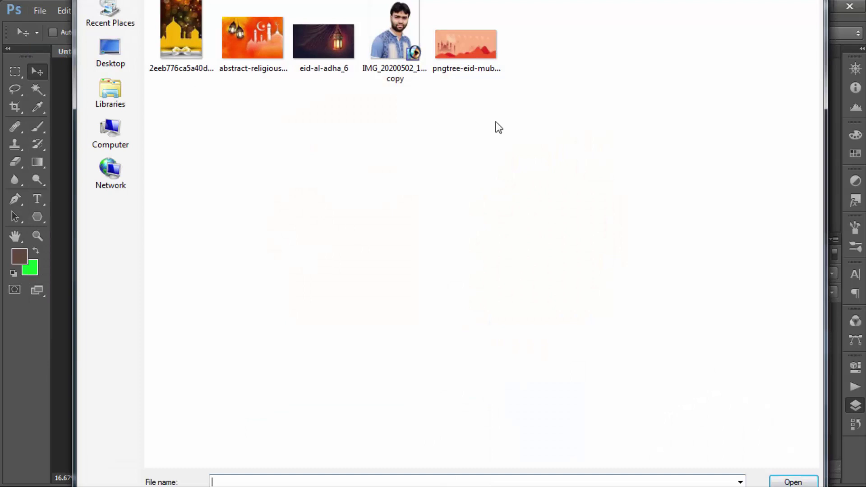
pyautogui.click(185, 36)
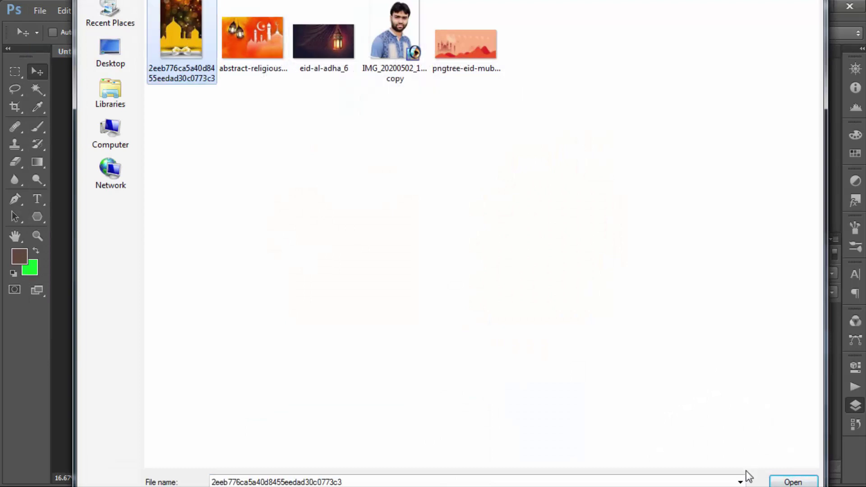
pyautogui.click(794, 482)
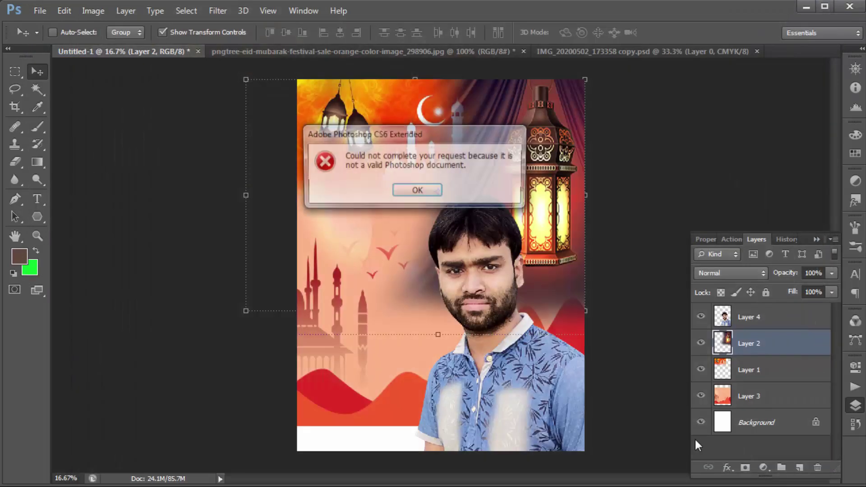
pyautogui.click(410, 192)
# - Open the golden mosque Eid image, dismiss the locked-layer warning, and close IMG_20200502_173358 copy.psd
pyautogui.click(39, 10)
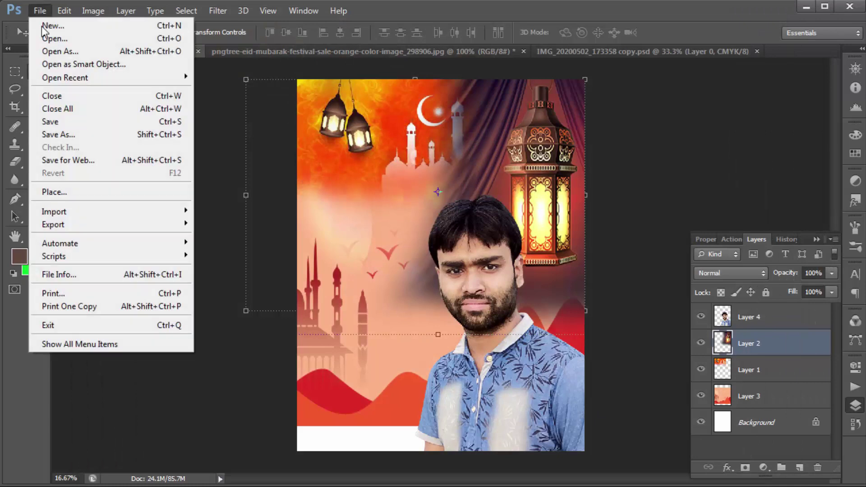
pyautogui.click(45, 35)
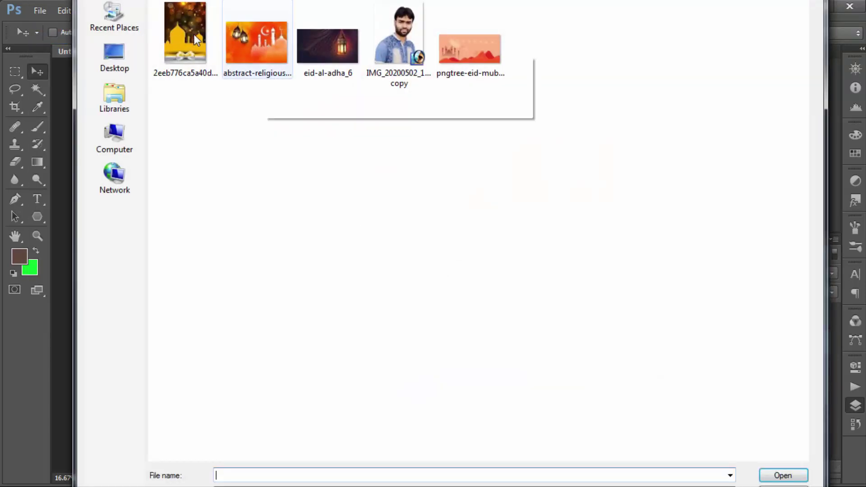
pyautogui.click(192, 35)
pyautogui.click(776, 477)
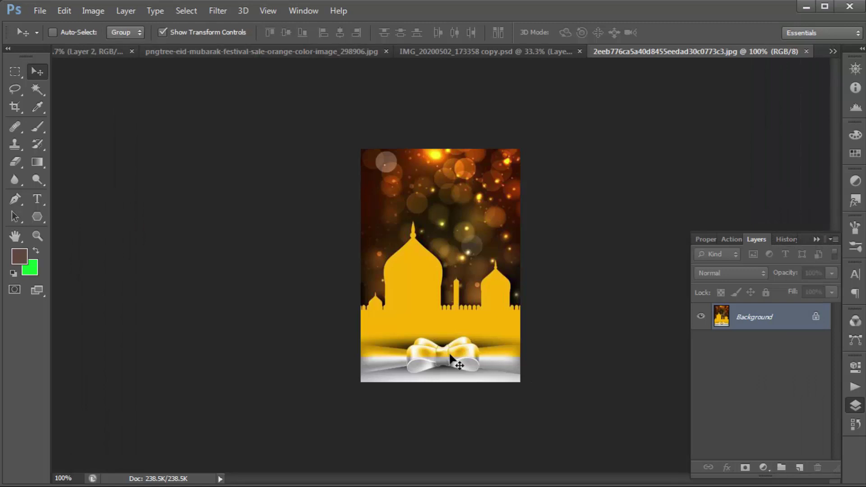
pyautogui.moveTo(452, 262); pyautogui.dragTo(457, 262)
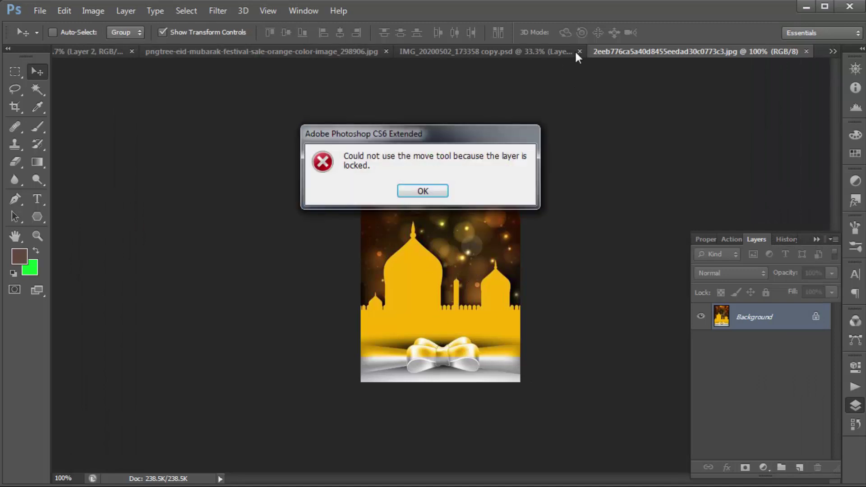
pyautogui.click(444, 192)
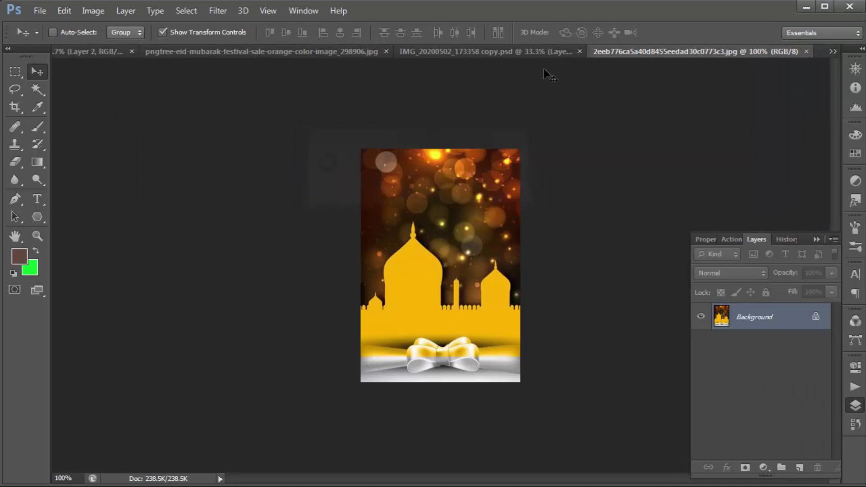
pyautogui.click(579, 51)
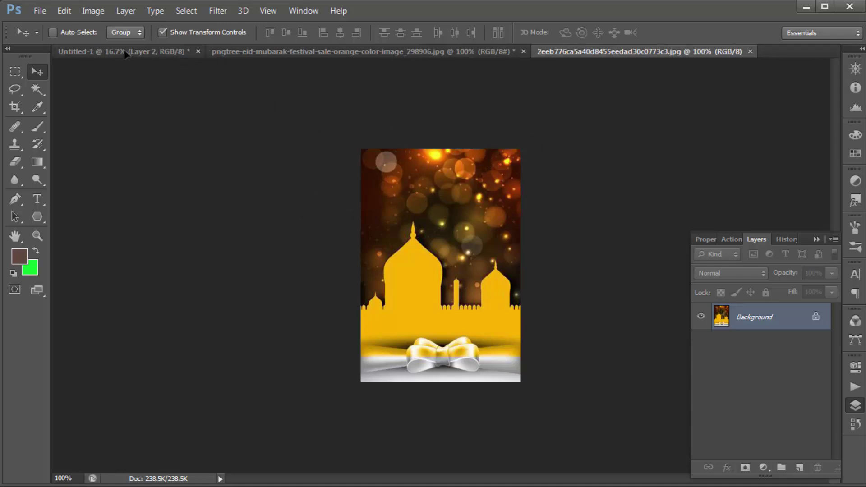
# - Place the golden dome-and-bow image into the poster and enlarge it behind the man
pyautogui.moveTo(125, 53)
pyautogui.mouseDown()
pyautogui.moveTo(389, 262)
pyautogui.moveTo(445, 207)
pyautogui.mouseUp()
pyautogui.moveTo(377, 287)
pyautogui.mouseDown()
pyautogui.moveTo(382, 347)
pyautogui.moveTo(393, 331)
pyautogui.mouseUp()
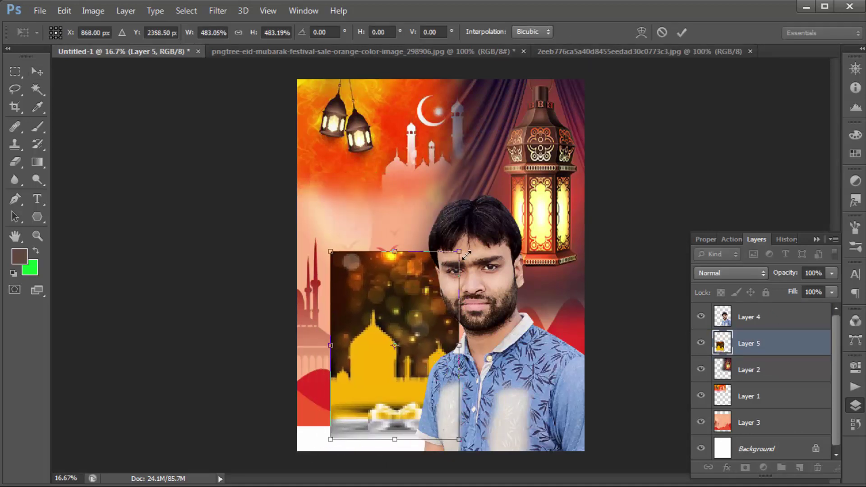
pyautogui.moveTo(466, 256); pyautogui.dragTo(499, 194)
pyautogui.moveTo(399, 290)
pyautogui.mouseDown()
pyautogui.moveTo(412, 272)
pyautogui.moveTo(397, 286)
pyautogui.mouseUp()
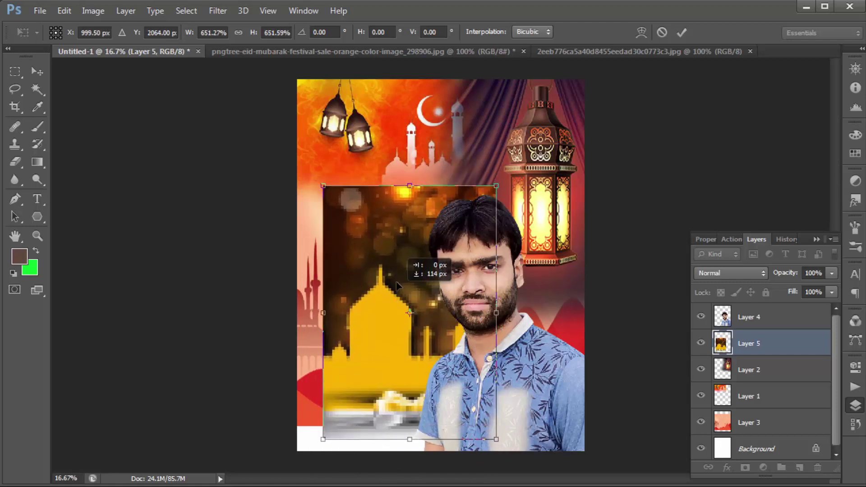
pyautogui.press('Return')
# - Erase the dome image's edges to blend it, move it down, and scale it to about 109%
pyautogui.click(16, 161)
pyautogui.moveTo(343, 374)
pyautogui.mouseDown()
pyautogui.moveTo(357, 187)
pyautogui.moveTo(456, 198)
pyautogui.moveTo(501, 234)
pyautogui.moveTo(406, 225)
pyautogui.moveTo(320, 270)
pyautogui.moveTo(424, 244)
pyautogui.moveTo(440, 316)
pyautogui.moveTo(450, 307)
pyautogui.moveTo(383, 244)
pyautogui.moveTo(325, 253)
pyautogui.moveTo(339, 274)
pyautogui.moveTo(374, 262)
pyautogui.moveTo(409, 281)
pyautogui.moveTo(454, 358)
pyautogui.moveTo(415, 397)
pyautogui.moveTo(310, 377)
pyautogui.moveTo(313, 448)
pyautogui.mouseUp()
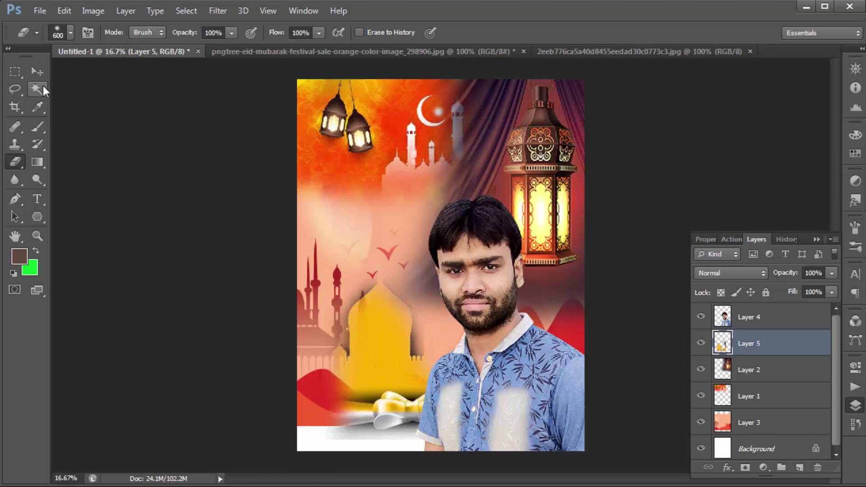
pyautogui.click(37, 74)
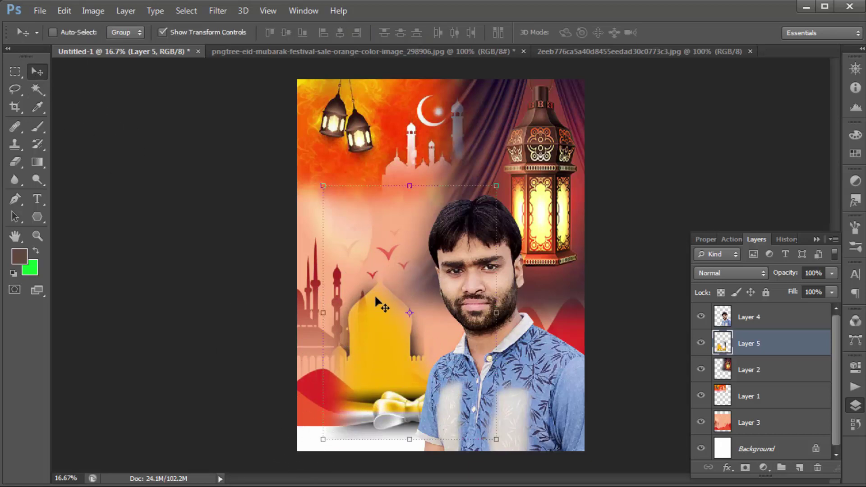
pyautogui.moveTo(381, 329); pyautogui.dragTo(383, 340)
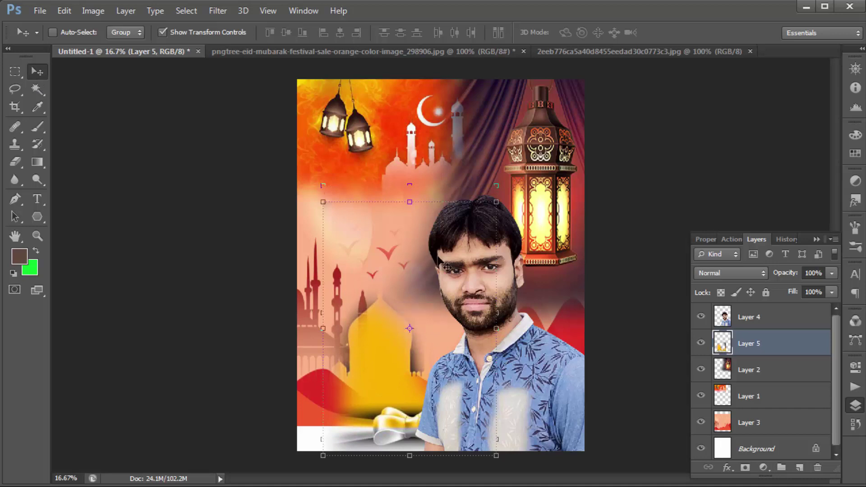
pyautogui.moveTo(497, 201); pyautogui.dragTo(503, 191)
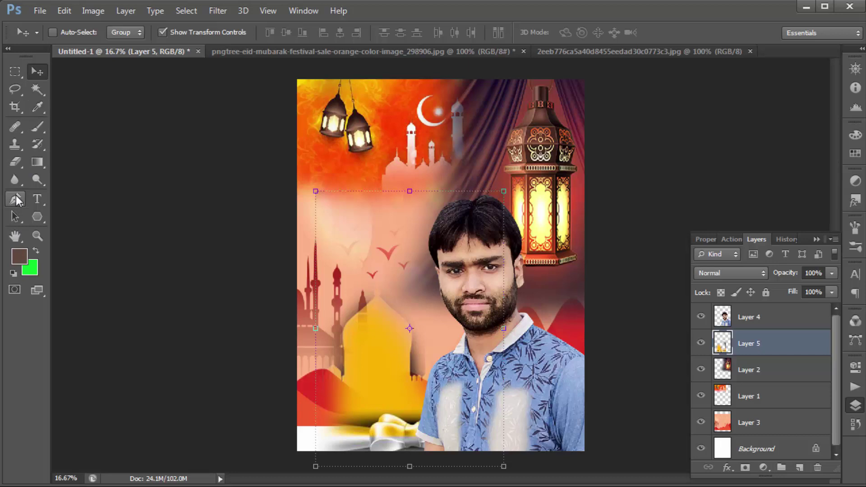
# - Draw a slanted brown Pen-tool shape across the poster bottom and stack it above the man's photo
pyautogui.click(16, 199)
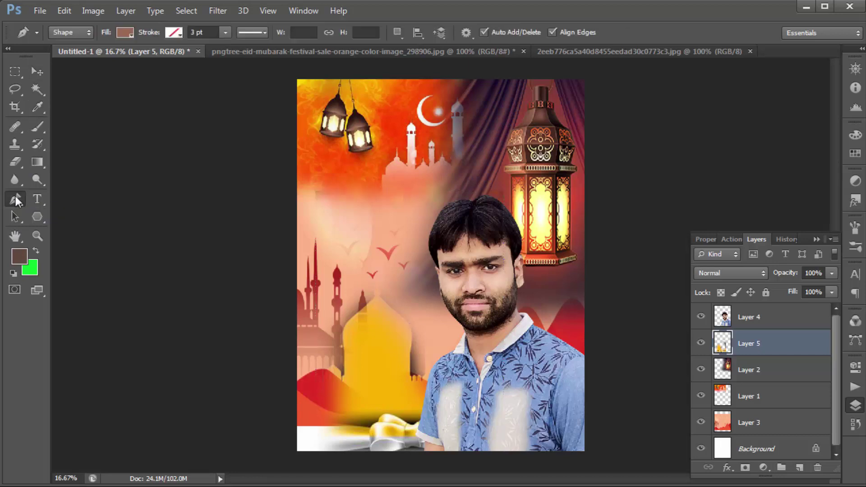
pyautogui.click(277, 350)
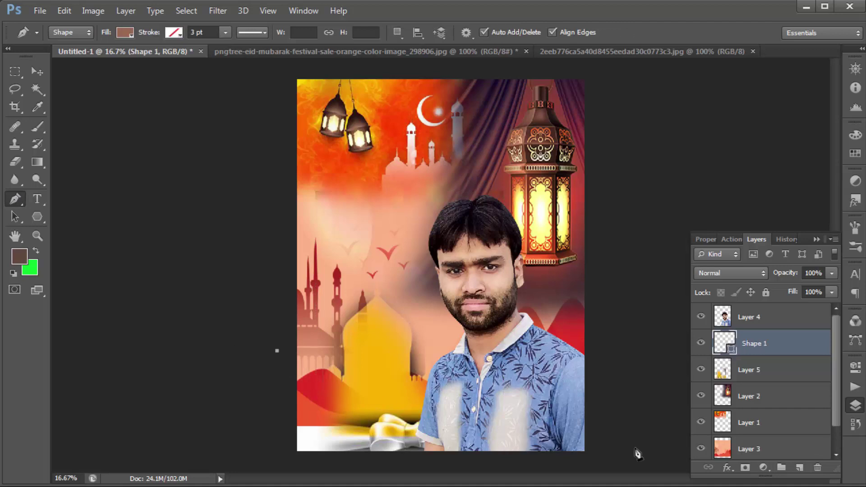
pyautogui.click(605, 429)
pyautogui.click(603, 465)
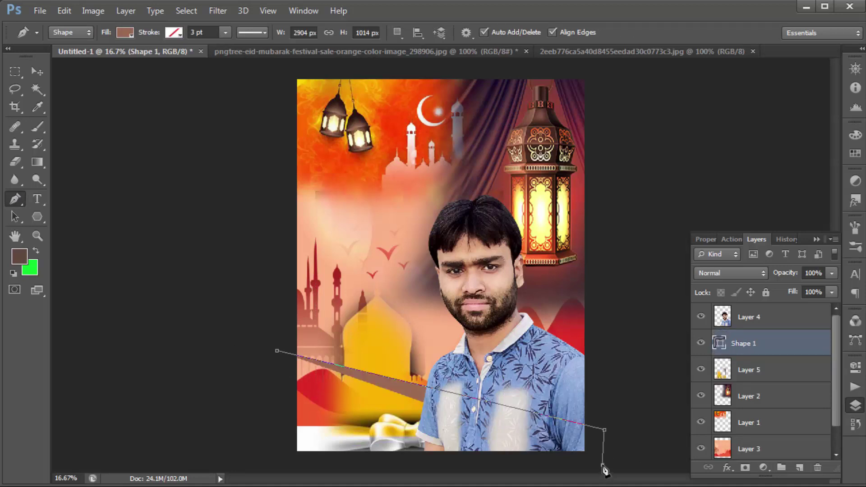
pyautogui.click(270, 465)
pyautogui.click(262, 354)
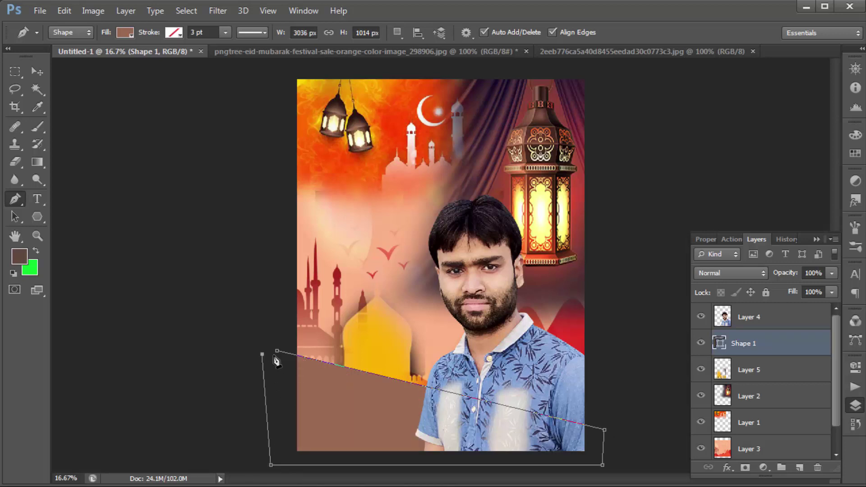
pyautogui.click(277, 352)
pyautogui.click(38, 73)
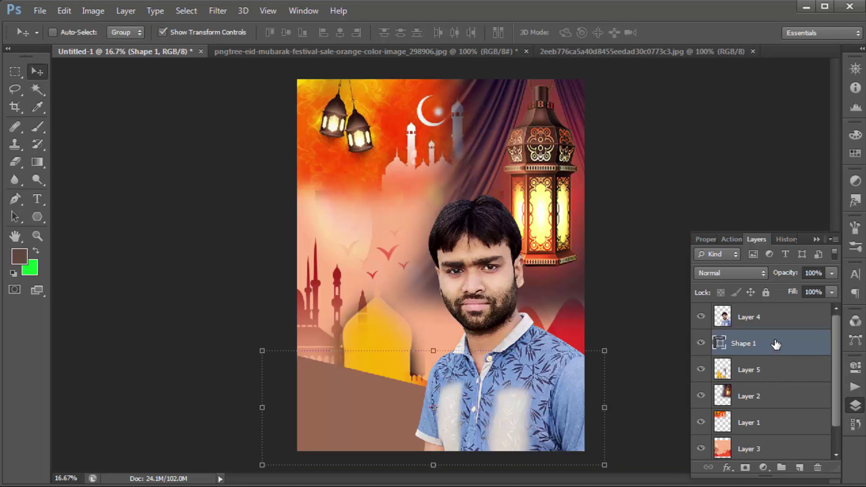
pyautogui.moveTo(784, 349)
pyautogui.mouseDown()
pyautogui.moveTo(783, 310)
pyautogui.moveTo(790, 321)
pyautogui.mouseUp()
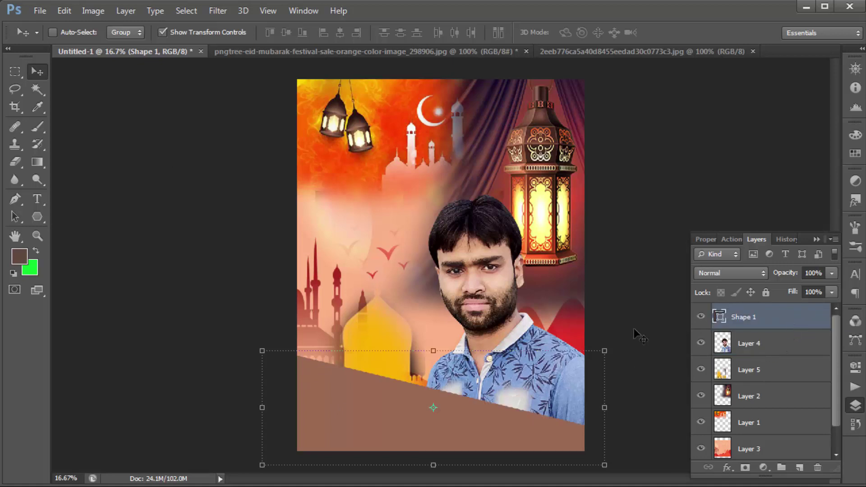
# - Open the band's fill Color Picker and pick a dark red hue
pyautogui.doubleClick(719, 318)
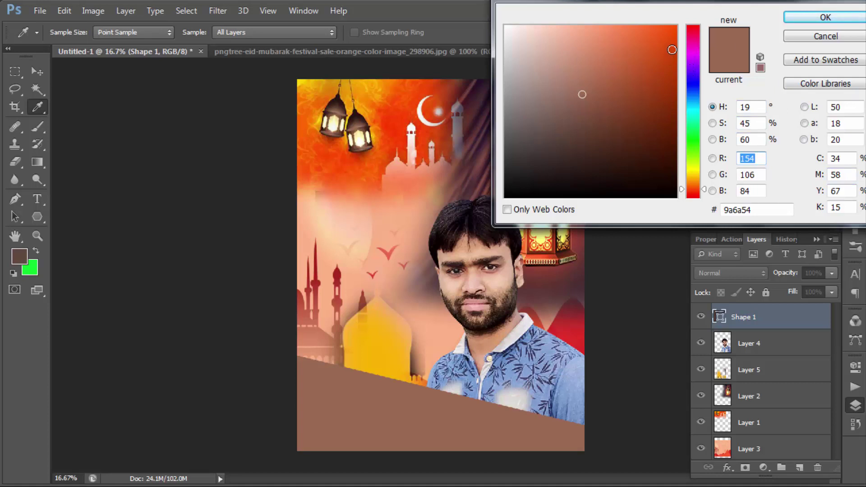
pyautogui.moveTo(672, 50); pyautogui.dragTo(677, 33)
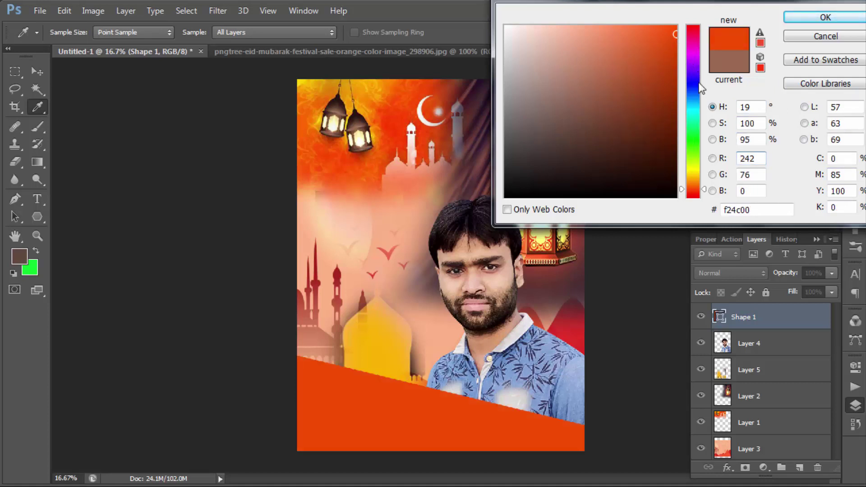
pyautogui.click(699, 80)
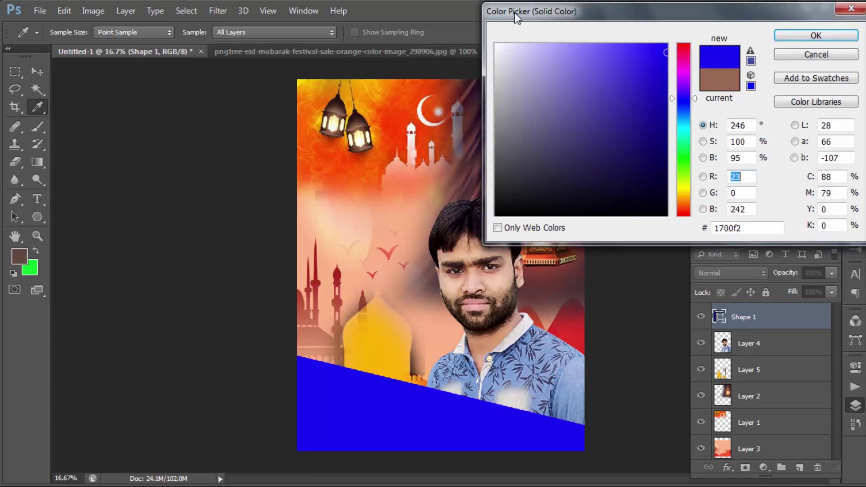
pyautogui.moveTo(529, 3); pyautogui.dragTo(502, 19)
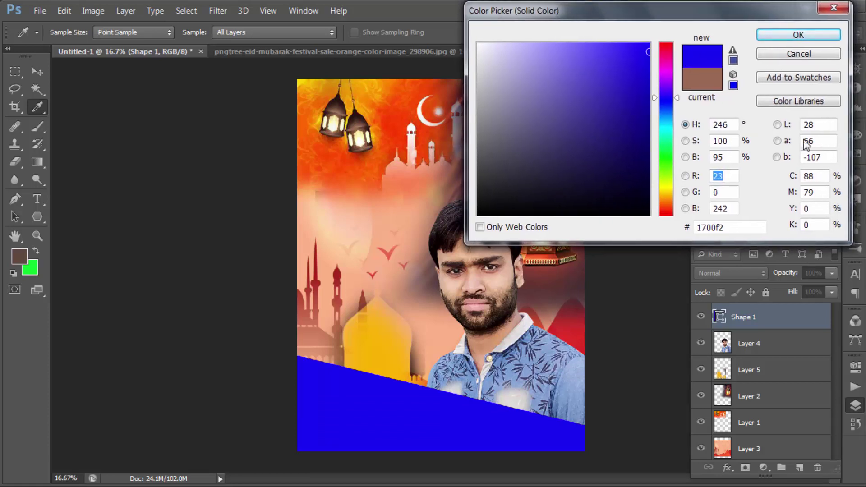
pyautogui.click(822, 176)
pyautogui.click(666, 212)
pyautogui.moveTo(632, 187)
pyautogui.mouseDown()
pyautogui.moveTo(642, 117)
pyautogui.moveTo(654, 147)
pyautogui.mouseUp()
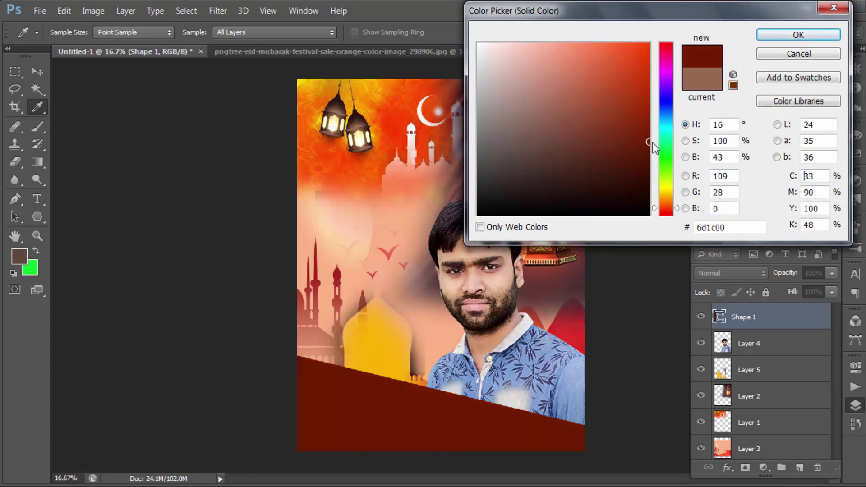
# - Set magenta to 100 and cyan to 50 for maroon 591112 and confirm
pyautogui.click(822, 193)
pyautogui.write('100')
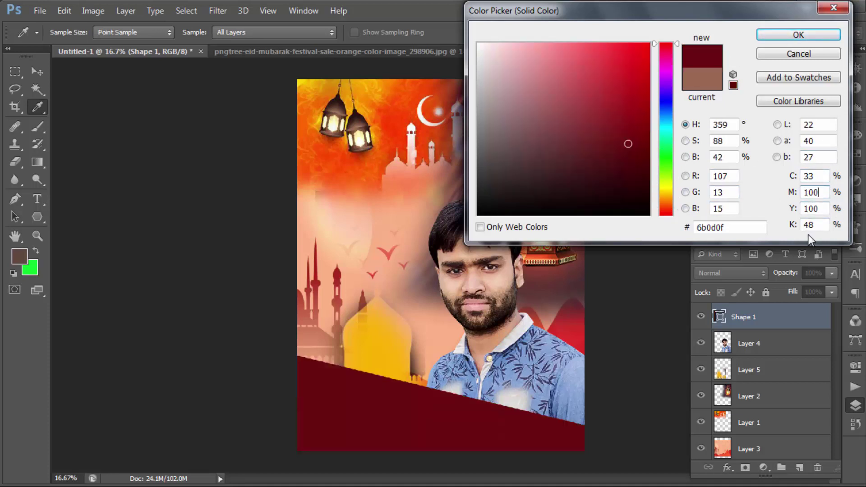
pyautogui.click(821, 176)
pyautogui.write('50')
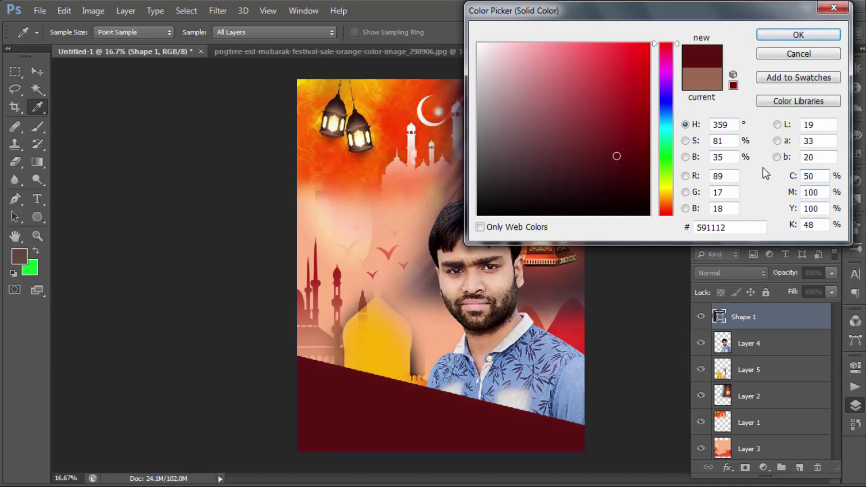
pyautogui.click(797, 35)
pyautogui.press('v')
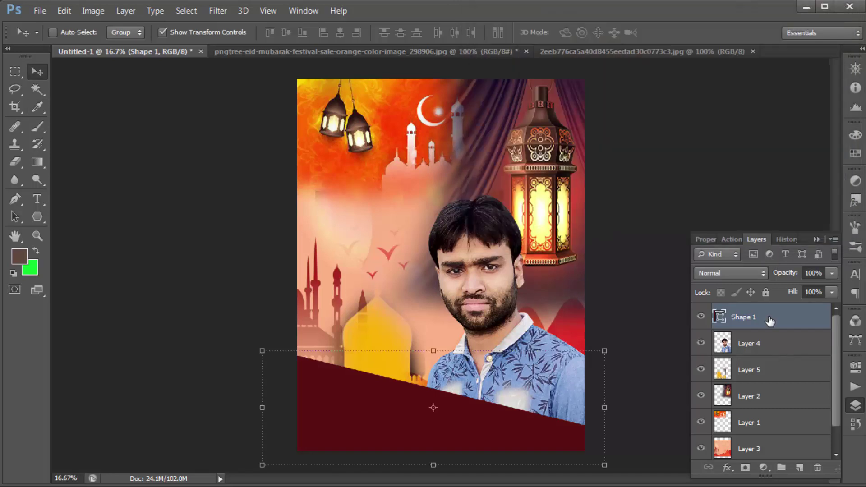
# - Give the band an Inner Bevel, Smooth Bevel & Emboss with depth 225, size 62 and reduced soften
pyautogui.rightClick(765, 320)
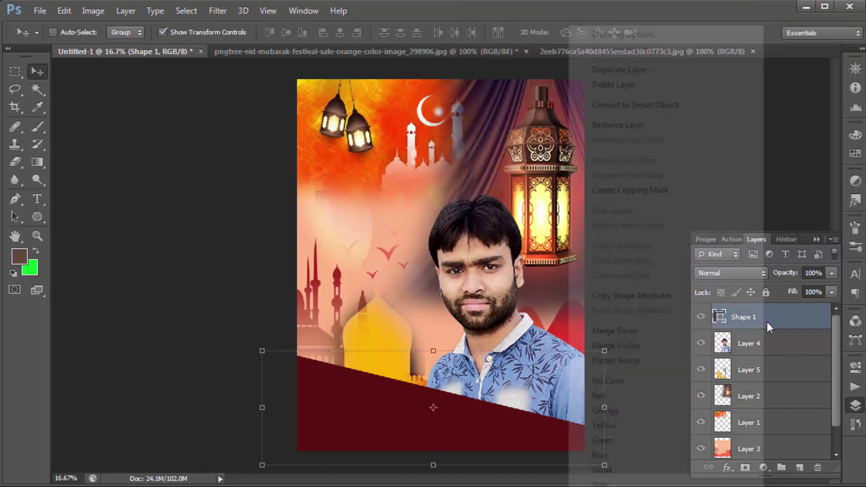
pyautogui.click(632, 36)
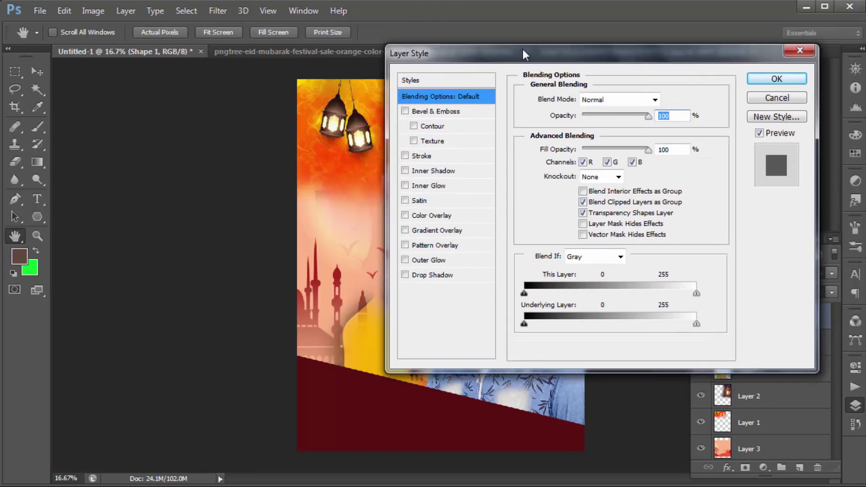
pyautogui.moveTo(523, 49)
pyautogui.mouseDown()
pyautogui.moveTo(516, 58)
pyautogui.moveTo(512, 40)
pyautogui.mouseUp()
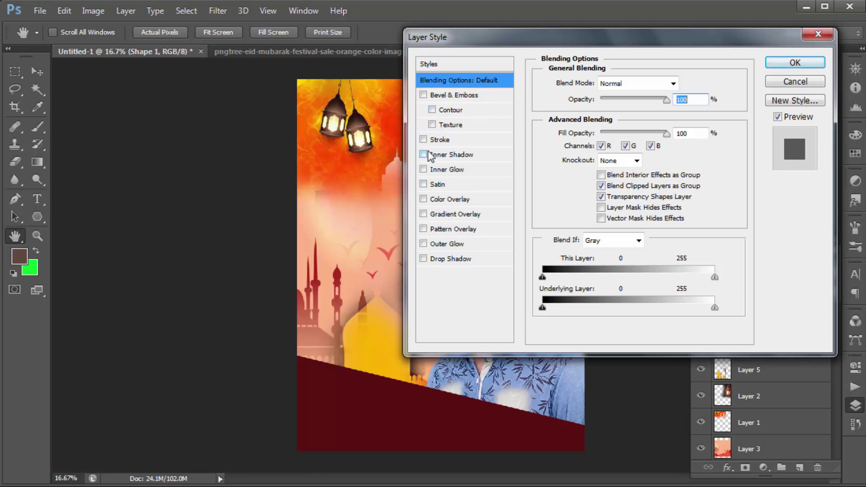
pyautogui.click(423, 95)
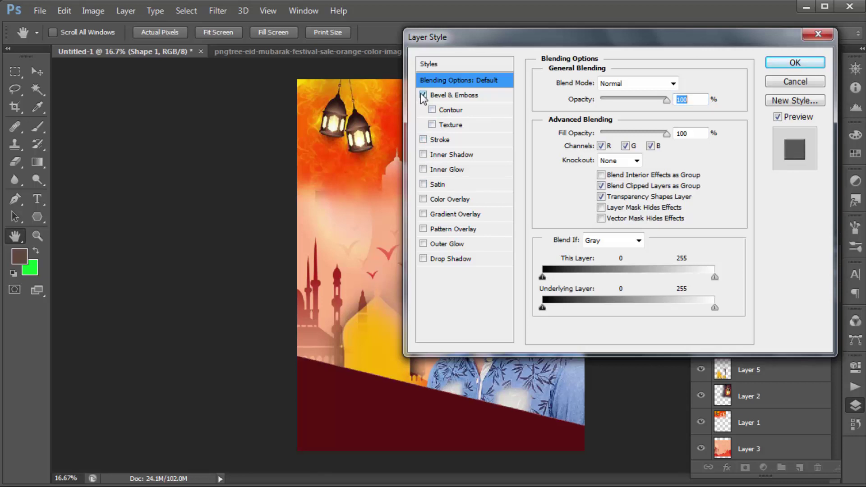
pyautogui.click(450, 95)
pyautogui.moveTo(600, 161); pyautogui.dragTo(651, 160)
pyautogui.moveTo(599, 145)
pyautogui.mouseDown()
pyautogui.moveTo(631, 144)
pyautogui.moveTo(623, 146)
pyautogui.mouseUp()
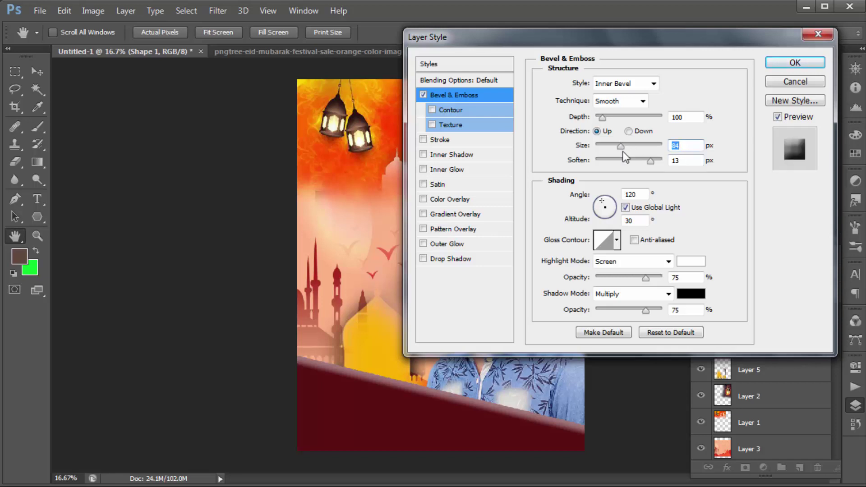
pyautogui.moveTo(616, 147); pyautogui.dragTo(620, 118)
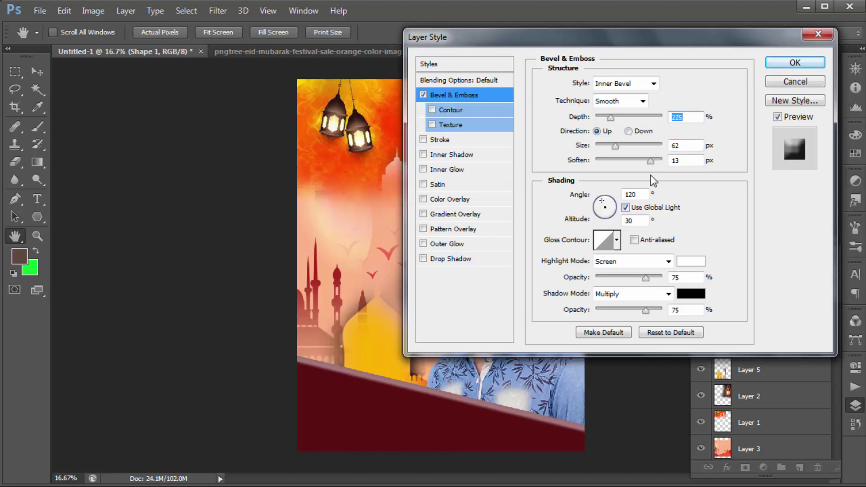
pyautogui.moveTo(651, 161); pyautogui.dragTo(631, 169)
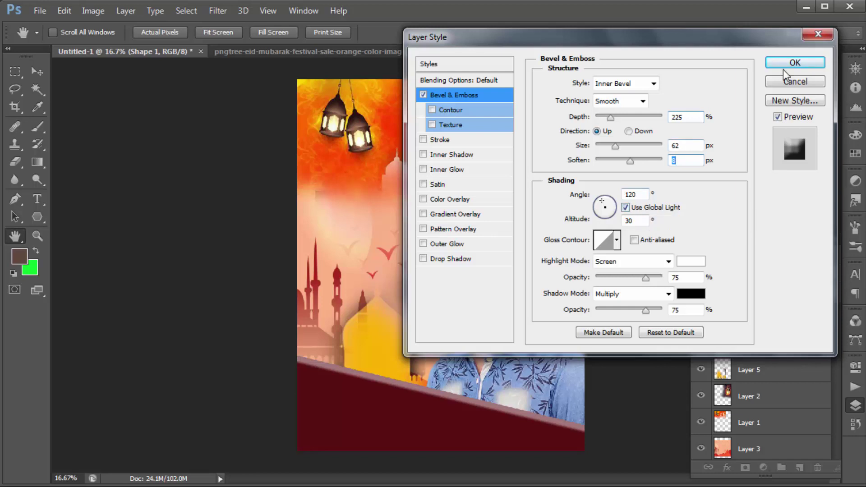
# - Apply the band's bevel, then shrink the orange texture layer toward the poster top
pyautogui.click(812, 64)
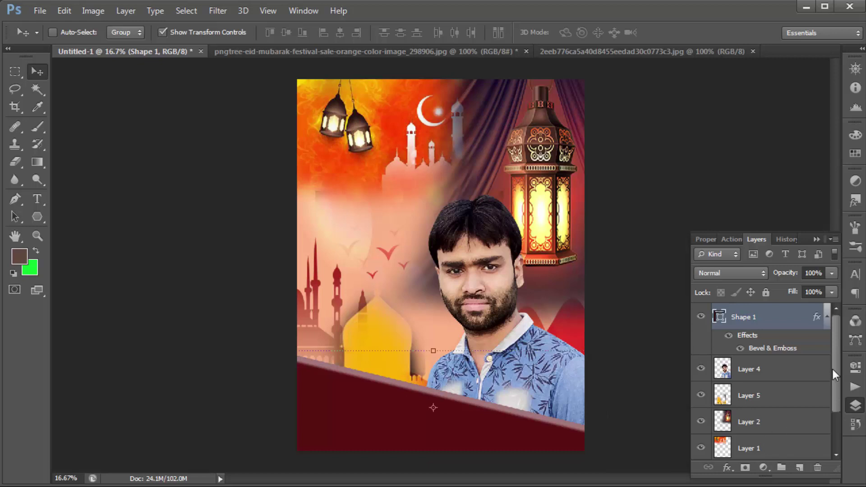
pyautogui.moveTo(832, 367); pyautogui.dragTo(830, 400)
pyautogui.click(739, 399)
pyautogui.moveTo(504, 219)
pyautogui.mouseDown()
pyautogui.moveTo(498, 194)
pyautogui.moveTo(514, 195)
pyautogui.mouseUp()
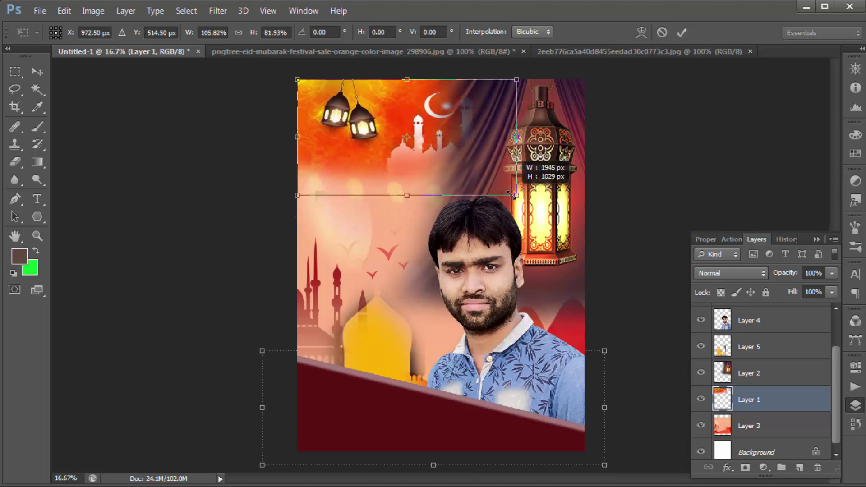
pyautogui.press('Return')
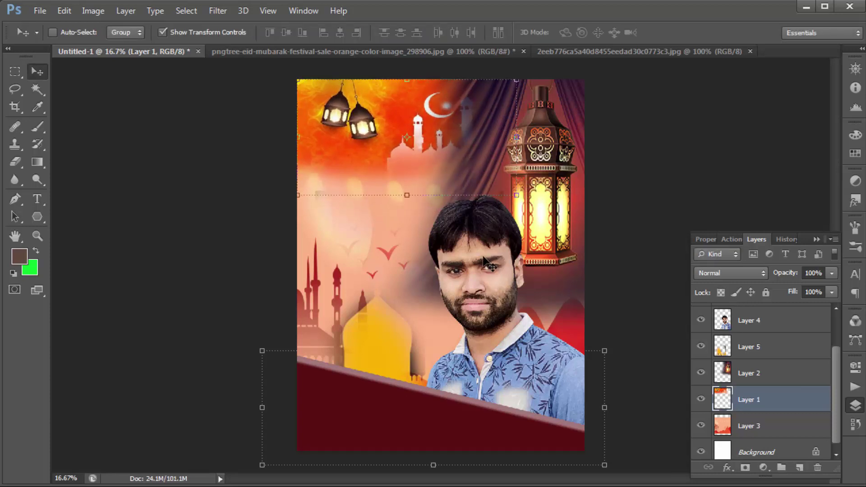
# - Shift the man's photo slightly right and enlarge it to about 104%
pyautogui.click(739, 321)
pyautogui.moveTo(516, 316); pyautogui.dragTo(529, 325)
pyautogui.moveTo(430, 202); pyautogui.dragTo(426, 196)
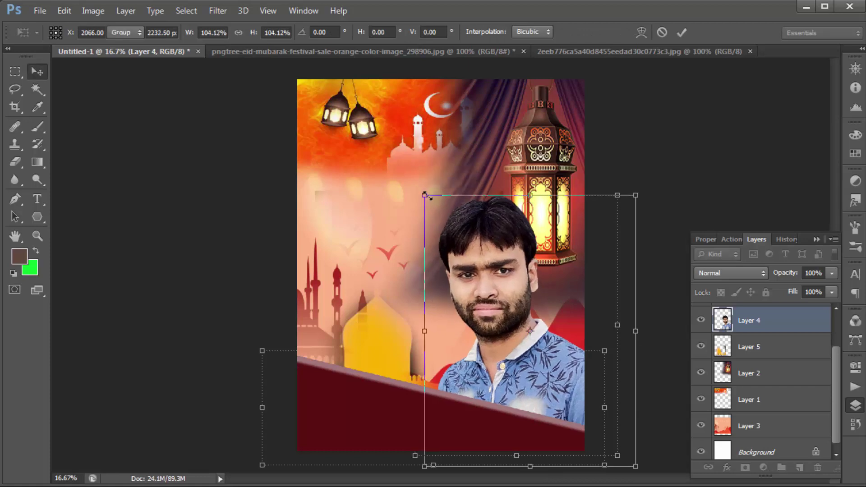
pyautogui.press('Return')
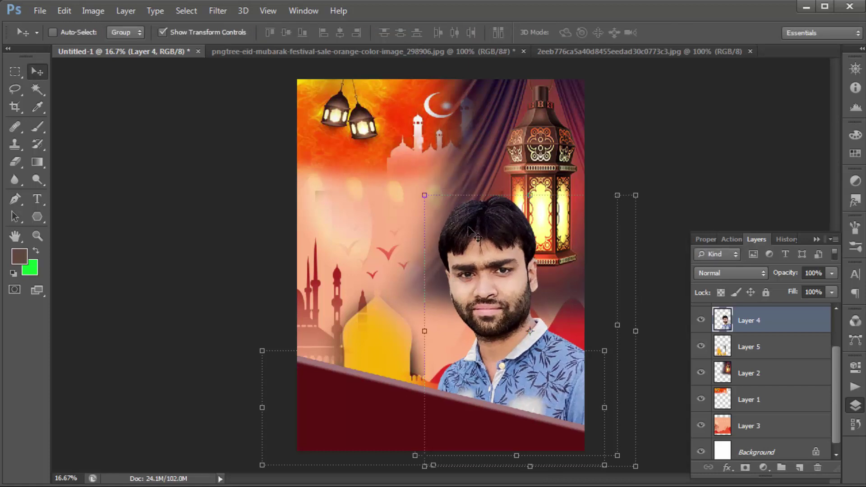
pyautogui.hotkey('ctrl', '-')
pyautogui.hotkey('ctrl', '+')
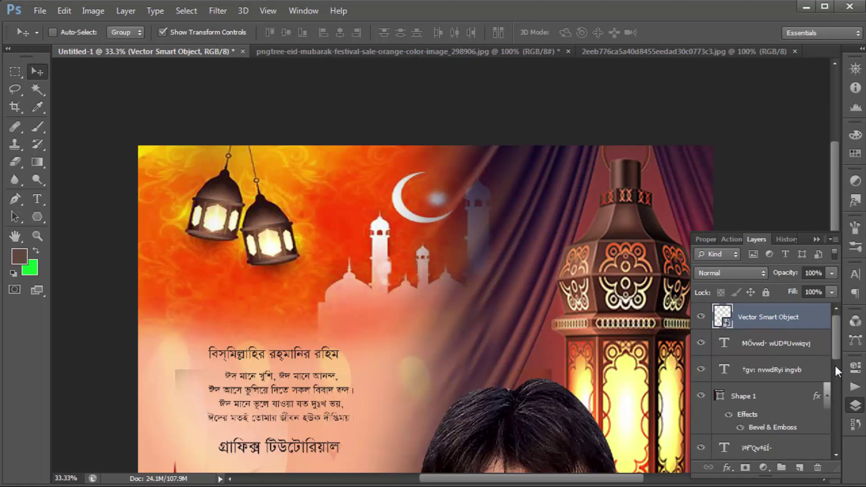
# - Move the Bismillahir Rahmanir Rahim heading up to the top of the poster
pyautogui.moveTo(836, 347); pyautogui.dragTo(852, 395)
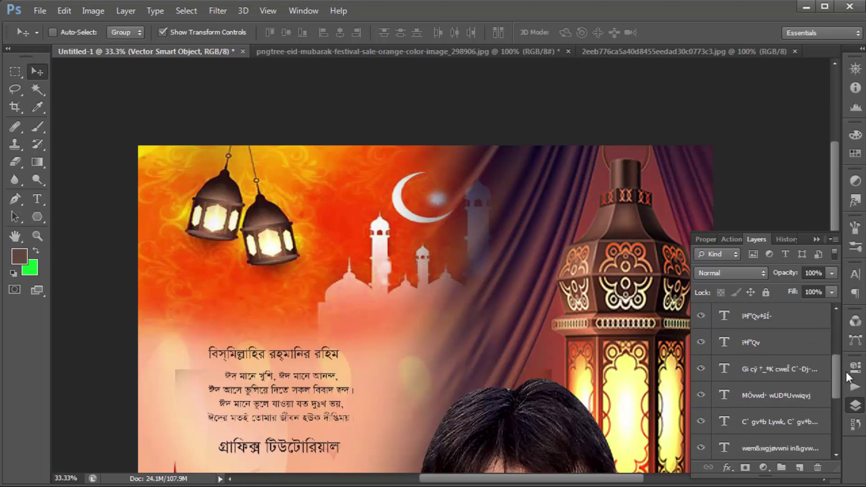
pyautogui.click(780, 387)
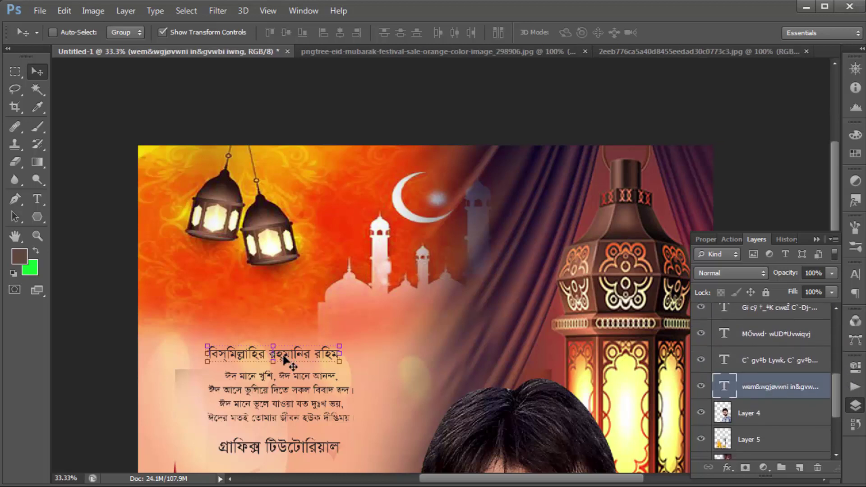
pyautogui.moveTo(284, 358); pyautogui.dragTo(463, 160)
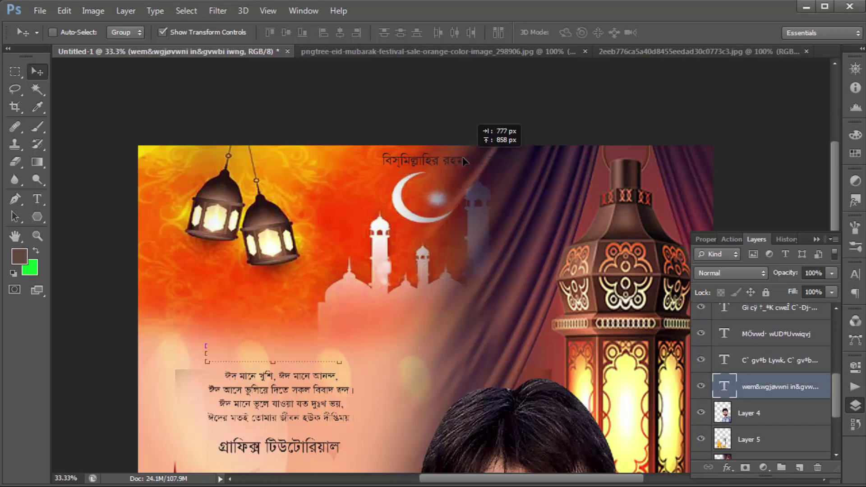
pyautogui.moveTo(464, 160); pyautogui.dragTo(454, 158)
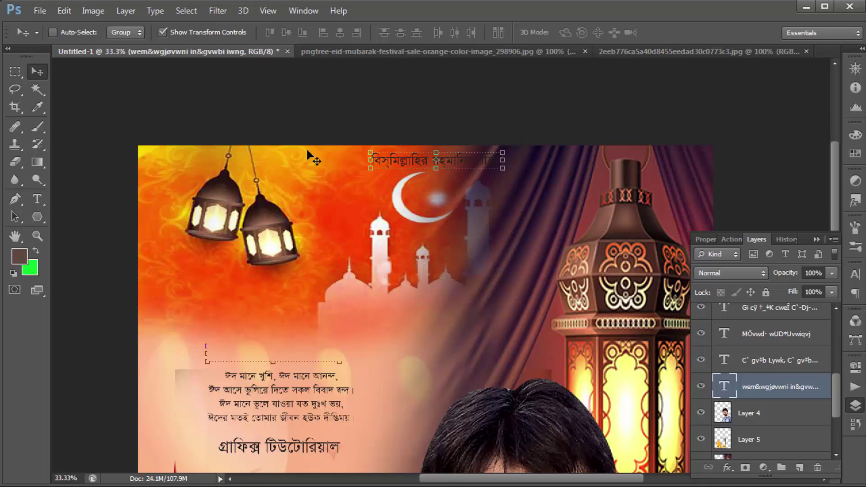
# - Make the whole heading text Bold and white, and commit the edit
pyautogui.click(37, 199)
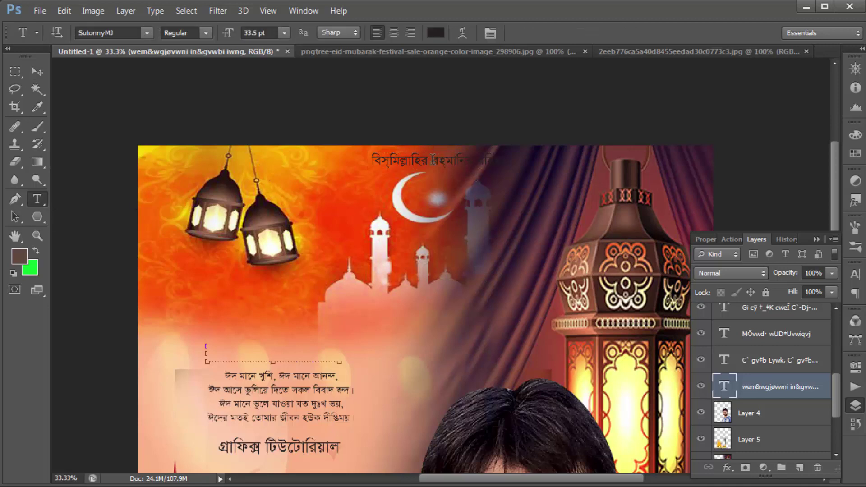
pyautogui.click(472, 164)
pyautogui.hotkey('ctrl', 'a')
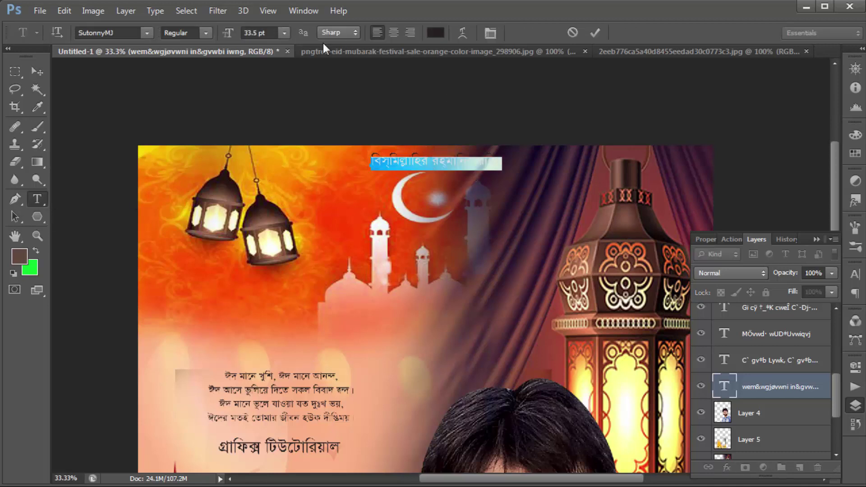
pyautogui.click(206, 32)
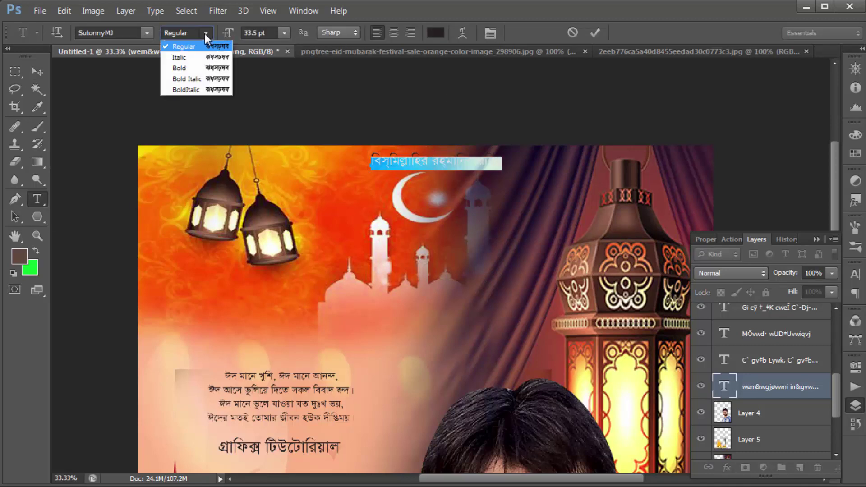
pyautogui.click(187, 68)
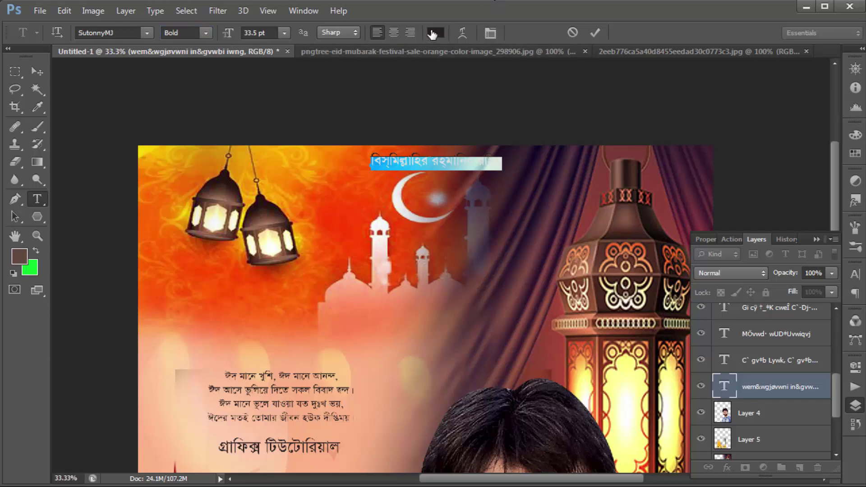
pyautogui.click(433, 33)
pyautogui.moveTo(549, 79); pyautogui.dragTo(445, 44)
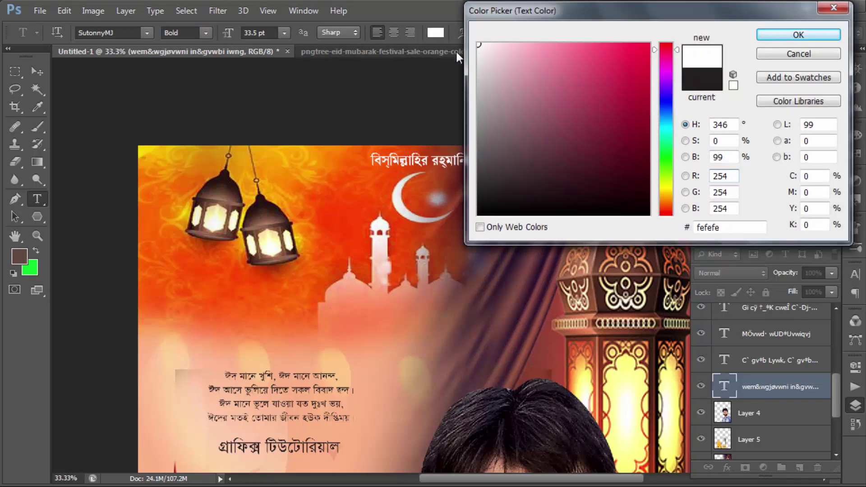
pyautogui.click(808, 34)
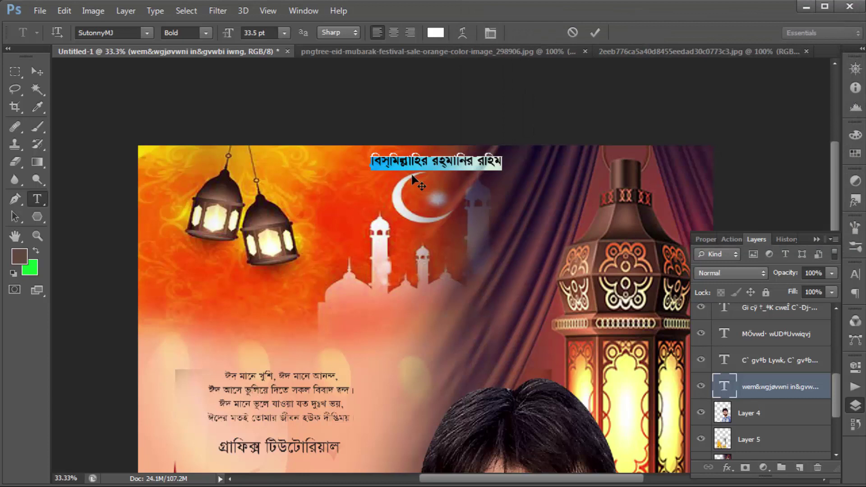
pyautogui.click(36, 73)
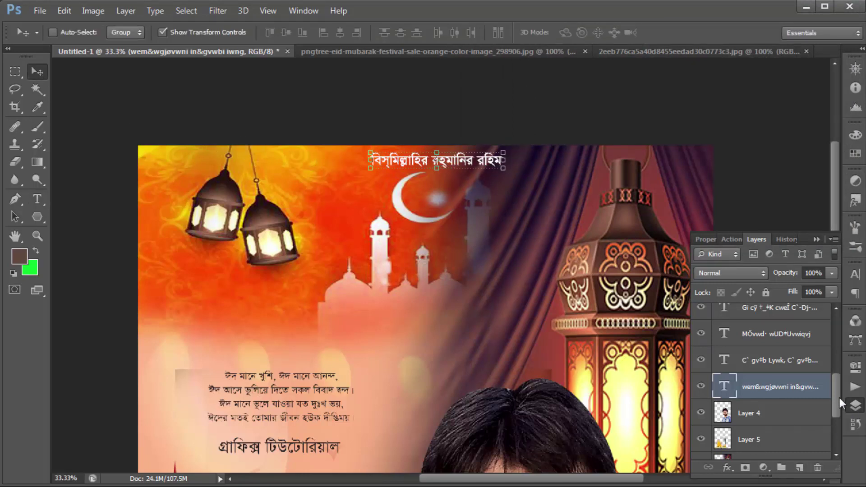
pyautogui.moveTo(838, 396); pyautogui.dragTo(840, 423)
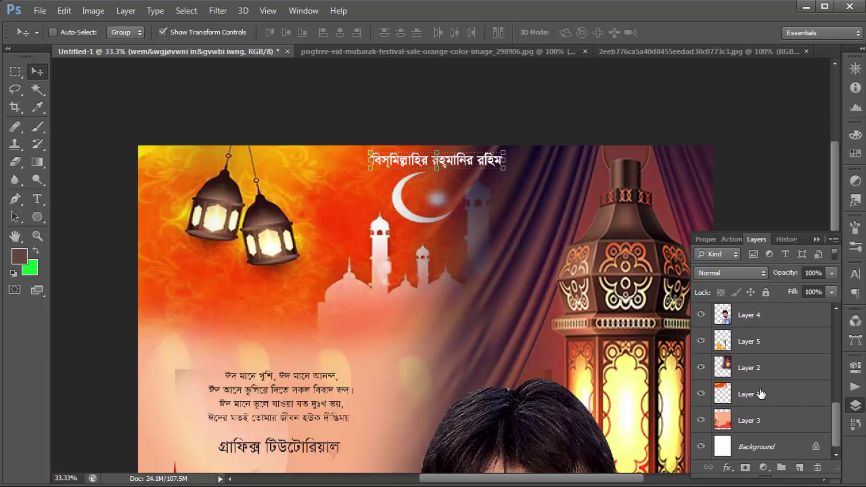
# - Stretch the orange texture layer taller toward the poster's middle
pyautogui.click(761, 394)
pyautogui.hotkey('ctrl', 't')
pyautogui.moveTo(578, 378)
pyautogui.mouseDown()
pyautogui.moveTo(584, 409)
pyautogui.moveTo(580, 401)
pyautogui.mouseUp()
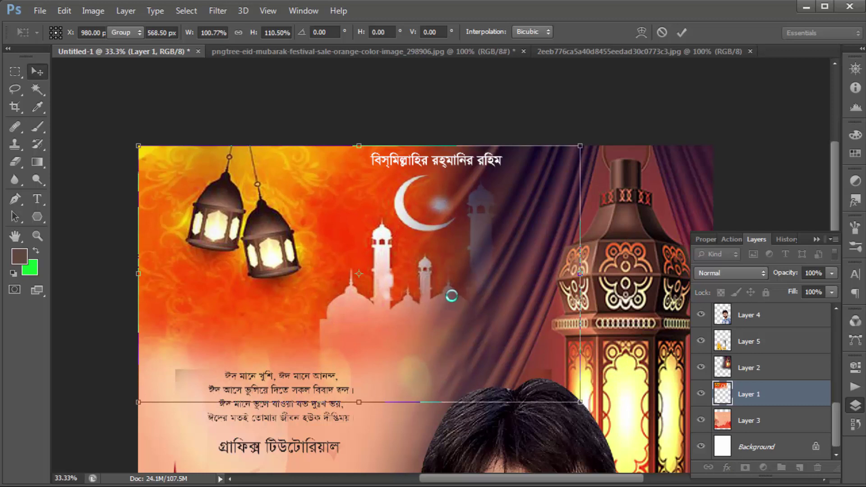
pyautogui.press('Return')
pyautogui.moveTo(360, 402); pyautogui.dragTo(360, 437)
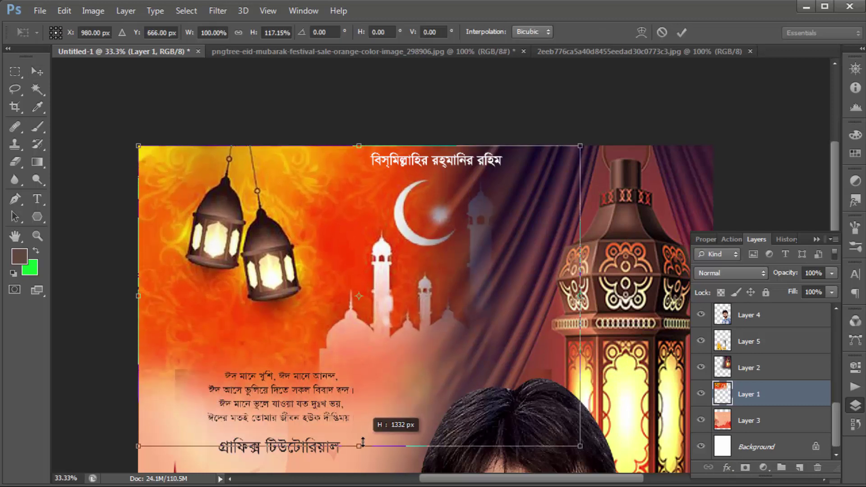
pyautogui.press('Return')
# - Erase the orange texture over the middle so the lighter background shows through
pyautogui.click(15, 162)
pyautogui.moveTo(163, 351)
pyautogui.mouseDown()
pyautogui.moveTo(509, 277)
pyautogui.moveTo(146, 353)
pyautogui.mouseUp()
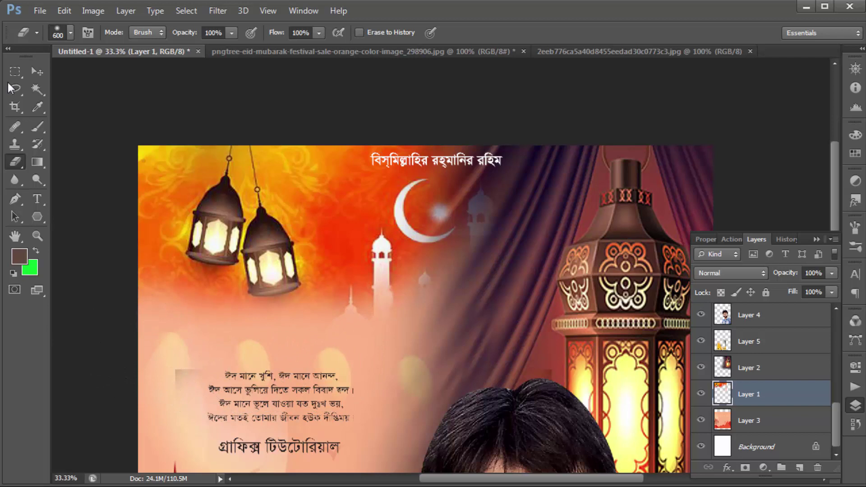
pyautogui.click(37, 72)
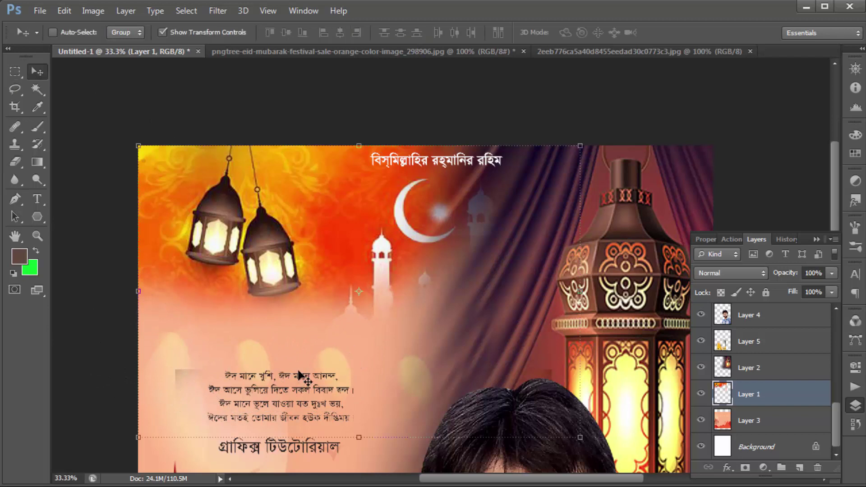
pyautogui.moveTo(837, 418); pyautogui.dragTo(838, 321)
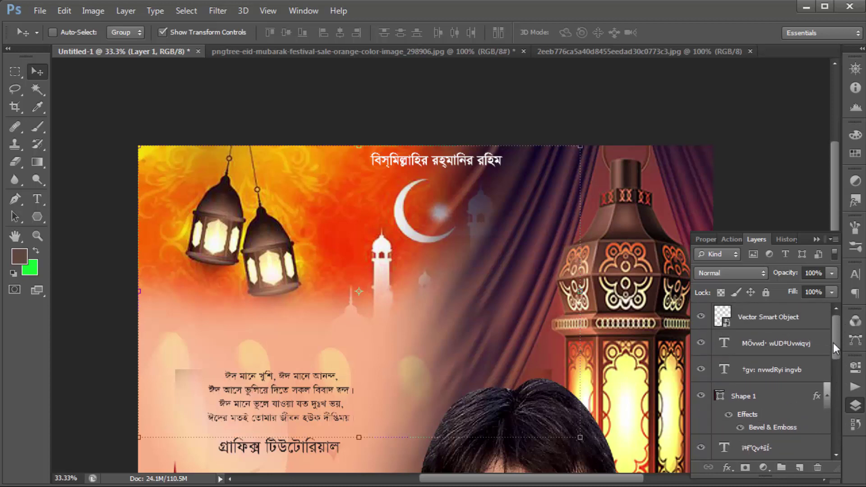
pyautogui.moveTo(832, 343); pyautogui.dragTo(834, 402)
# - Move the poem text layer higher and enlarge it
pyautogui.click(773, 357)
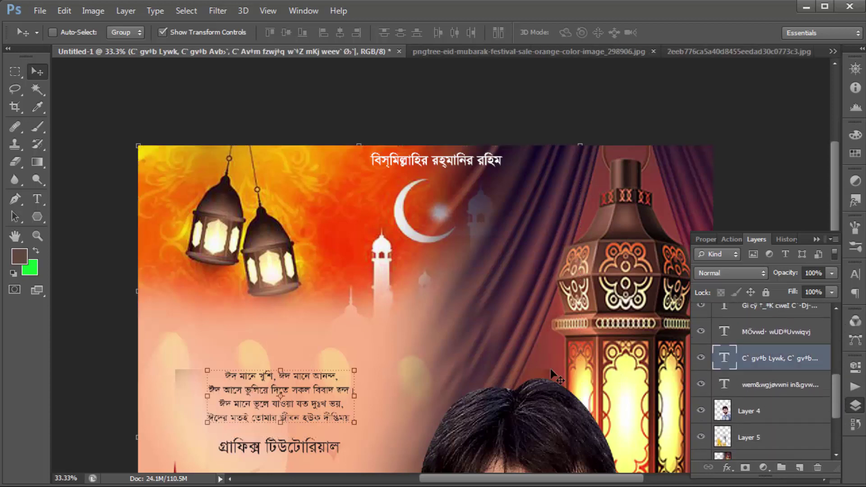
pyautogui.moveTo(305, 392); pyautogui.dragTo(307, 348)
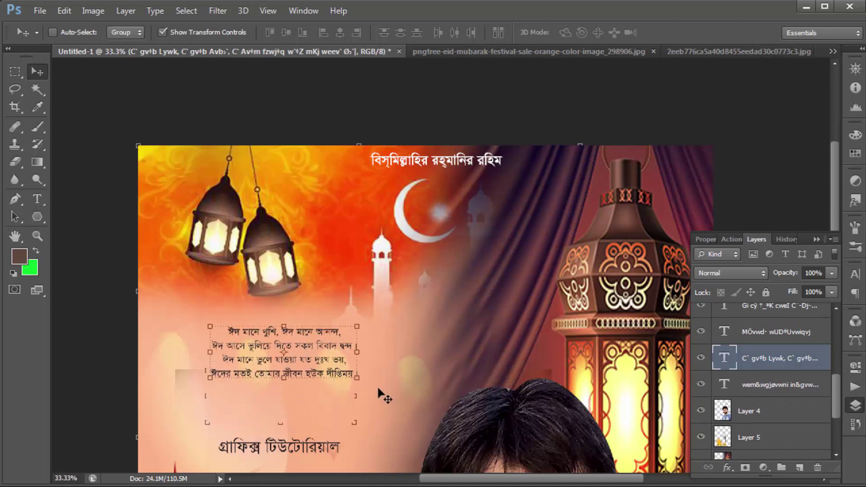
pyautogui.moveTo(357, 380); pyautogui.dragTo(395, 395)
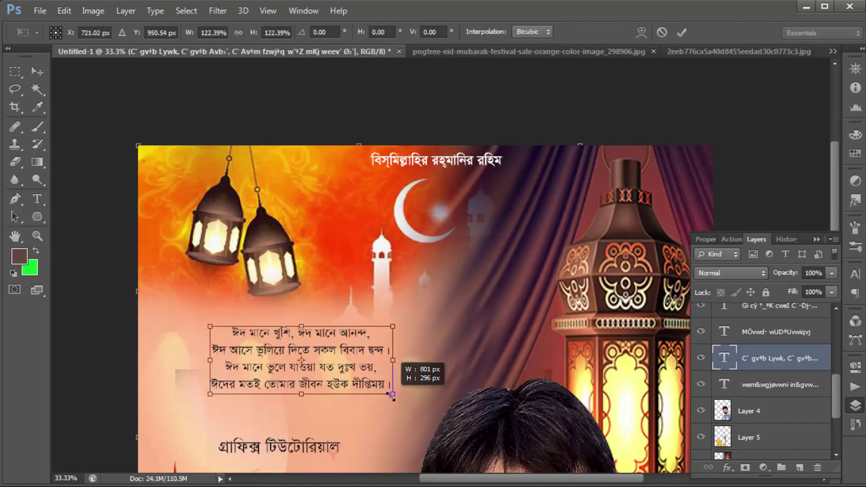
pyautogui.moveTo(359, 369); pyautogui.dragTo(350, 368)
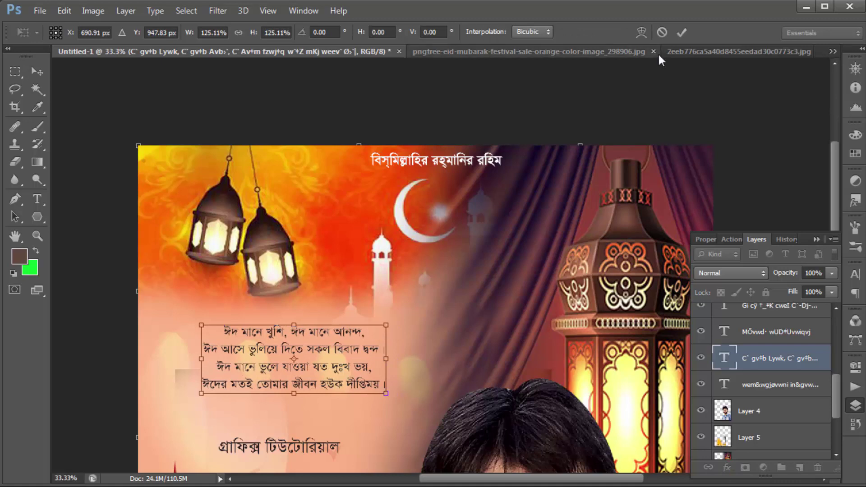
pyautogui.click(683, 33)
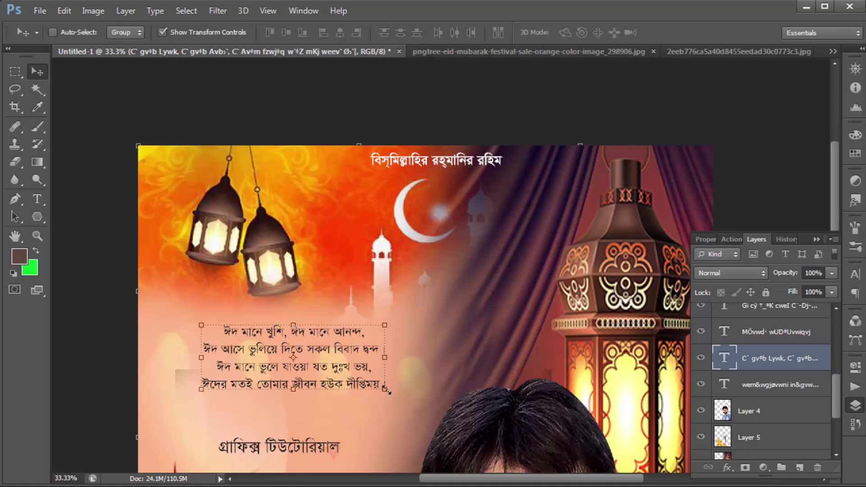
# - Rescale the poem to about 108% and nudge it up and left beneath the lanterns
pyautogui.moveTo(382, 387); pyautogui.dragTo(410, 401)
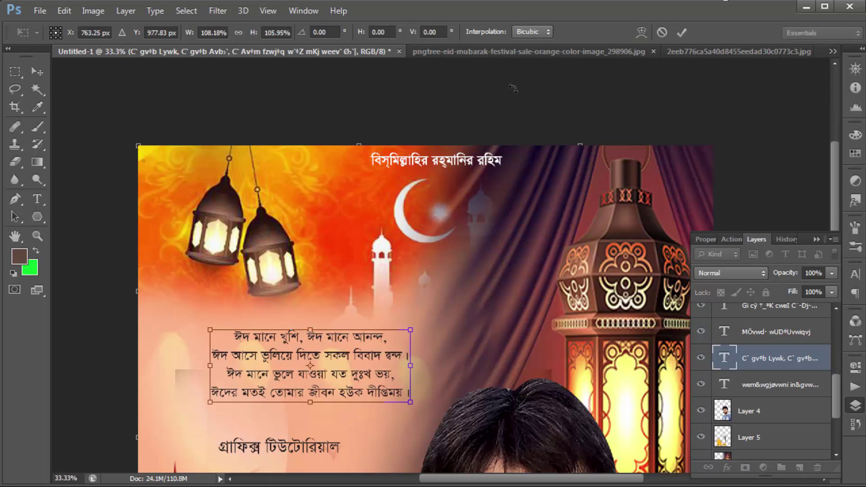
pyautogui.click(681, 32)
pyautogui.moveTo(327, 360); pyautogui.dragTo(316, 354)
pyautogui.scroll(-3, 377, 310)
pyautogui.moveTo(377, 309); pyautogui.dragTo(372, 260)
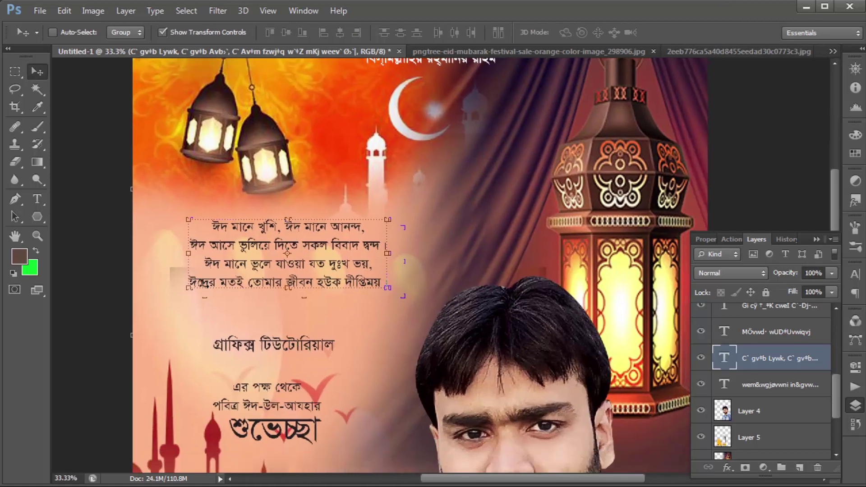
# - Select the Bengali 'Graphics Tutorial' heading text and set it to 72 pt
pyautogui.click(772, 333)
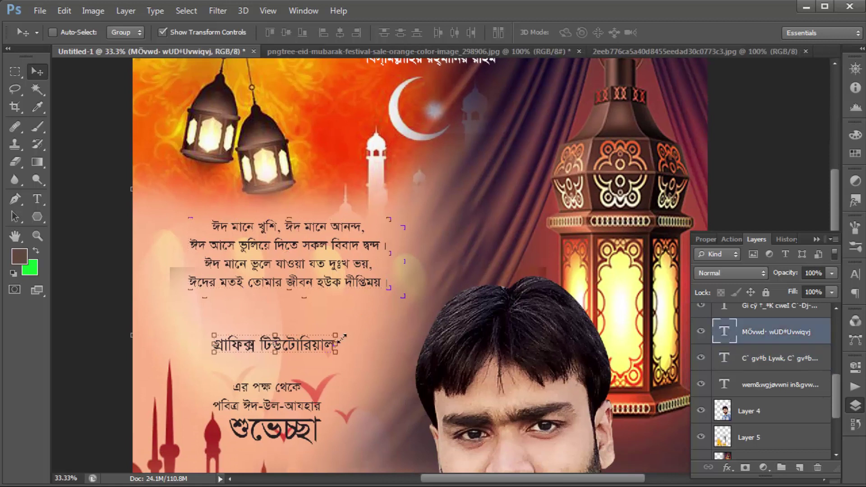
pyautogui.click(37, 199)
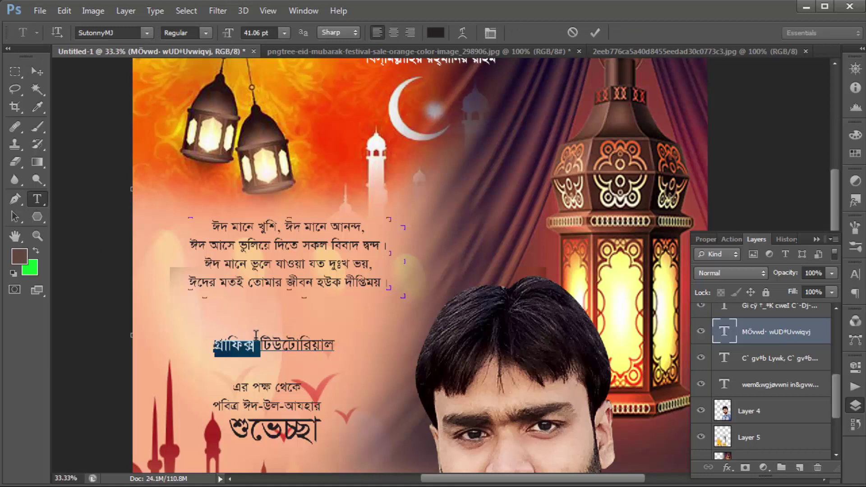
pyautogui.moveTo(214, 347); pyautogui.dragTo(334, 348)
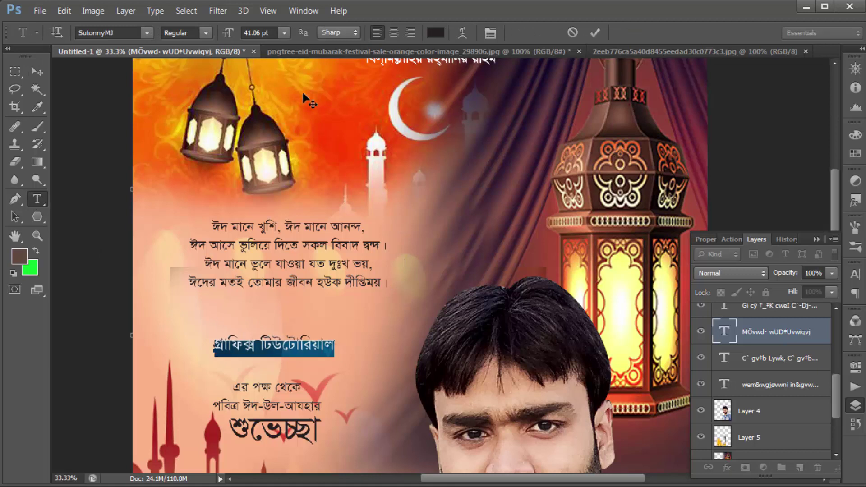
pyautogui.click(284, 33)
pyautogui.click(269, 264)
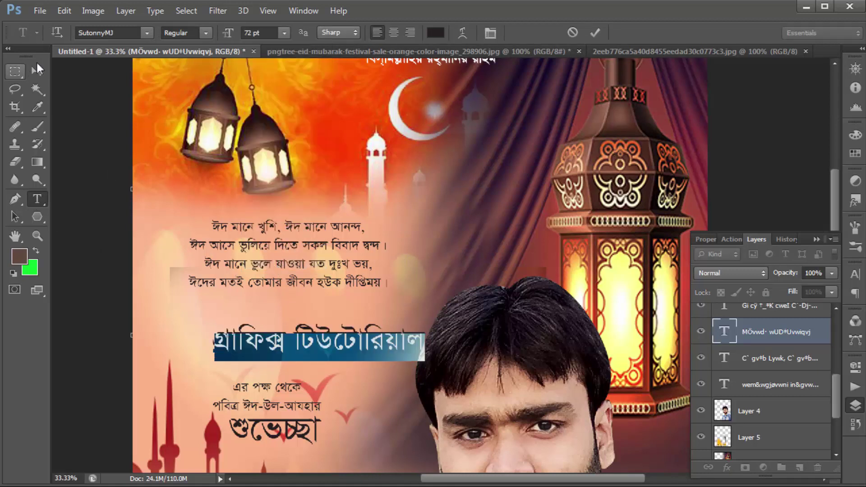
# - Apply TonnyBanglaMJ to the heading and browse the font list for alternatives
pyautogui.click(150, 31)
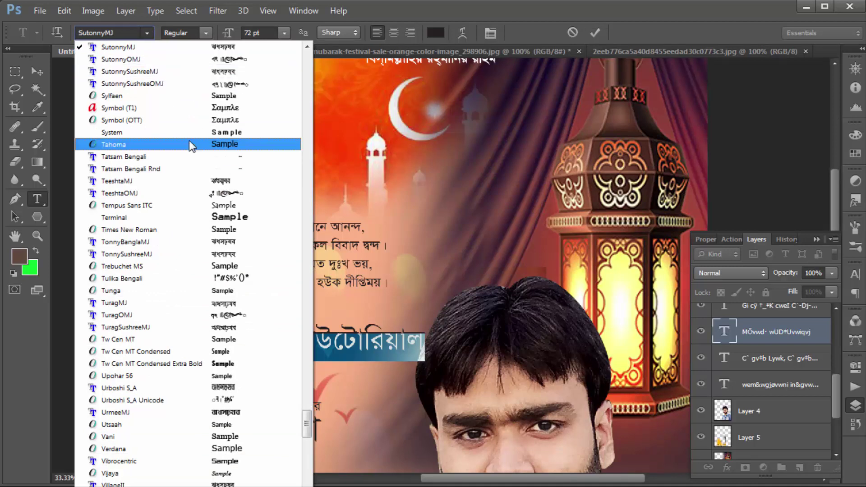
pyautogui.click(148, 243)
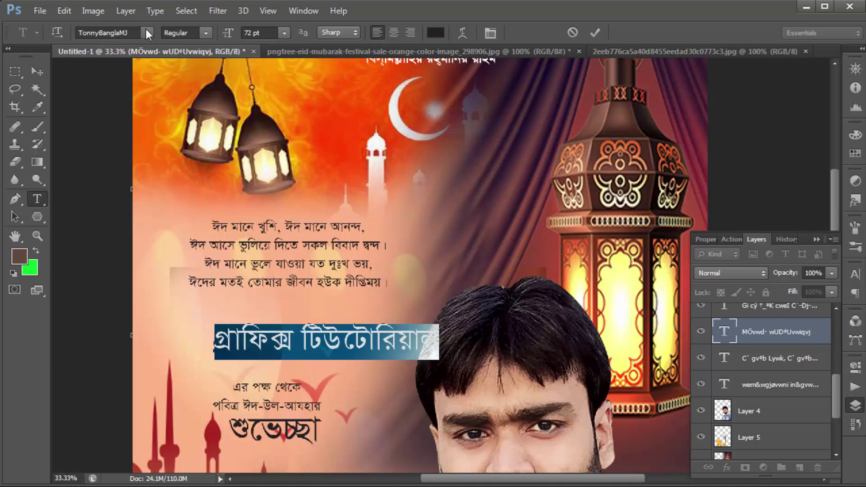
pyautogui.click(146, 32)
pyautogui.scroll(-4, 185, 252)
pyautogui.scroll(-6, 198, 293)
pyautogui.scroll(-5, 216, 342)
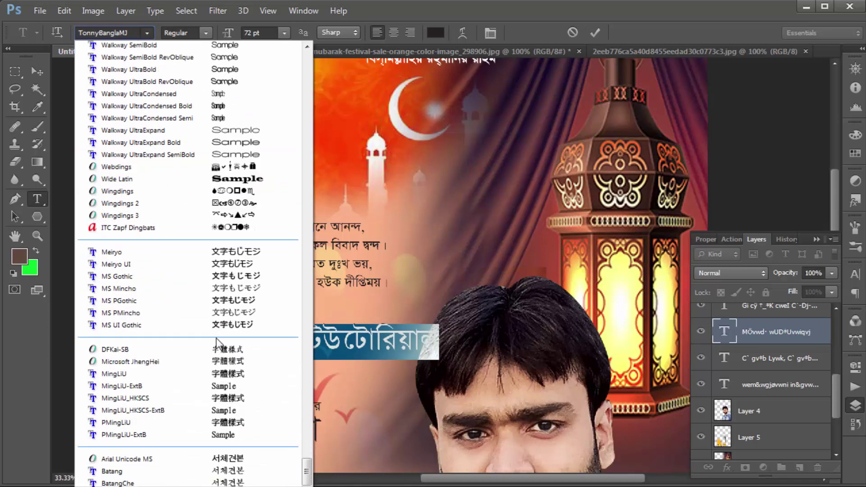
pyautogui.scroll(-4, 216, 341)
pyautogui.scroll(3, 216, 343)
pyautogui.scroll(2, 216, 343)
pyautogui.scroll(4, 235, 271)
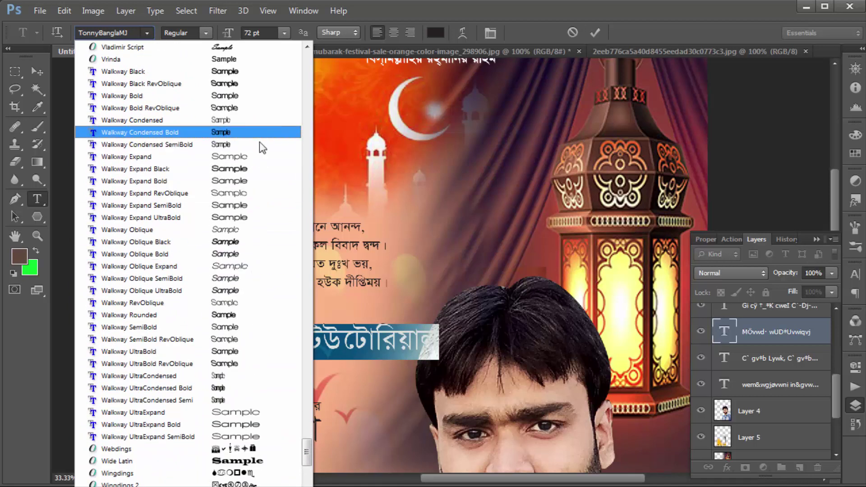
pyautogui.scroll(-1, 230, 293)
pyautogui.scroll(-10, 239, 325)
pyautogui.scroll(-3, 243, 343)
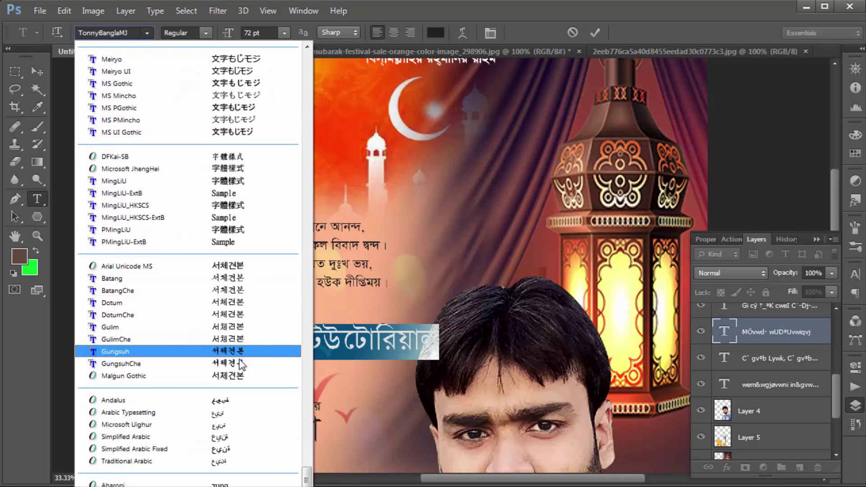
pyautogui.scroll(7, 243, 364)
pyautogui.scroll(3, 244, 356)
pyautogui.scroll(10, 271, 325)
pyautogui.moveTo(304, 434); pyautogui.dragTo(311, 70)
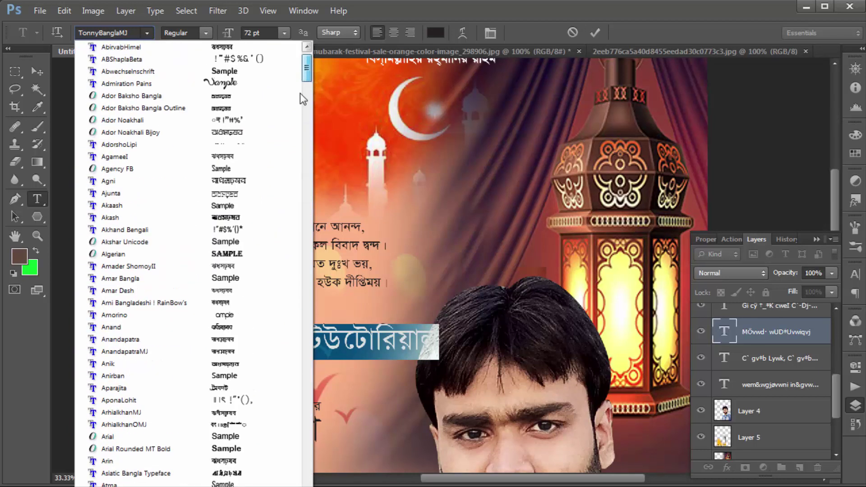
# - Try the Anik font on the heading, then switch it to Bitopi S_A
pyautogui.click(150, 183)
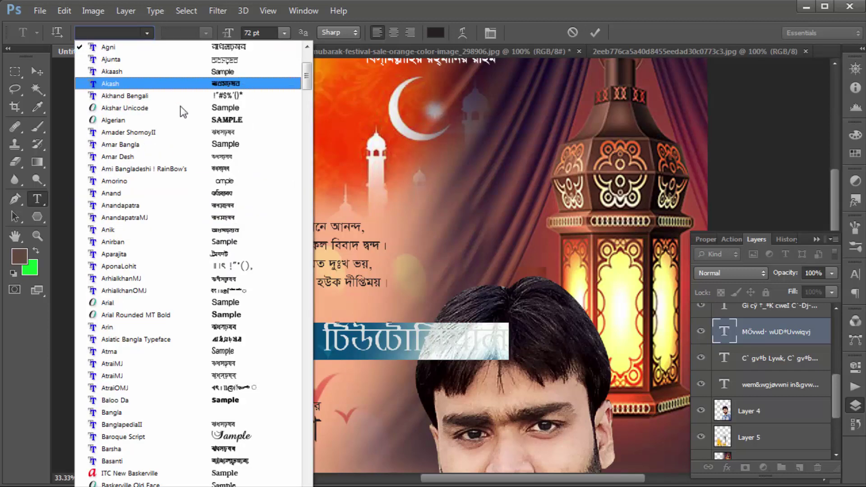
pyautogui.click(218, 229)
pyautogui.click(150, 34)
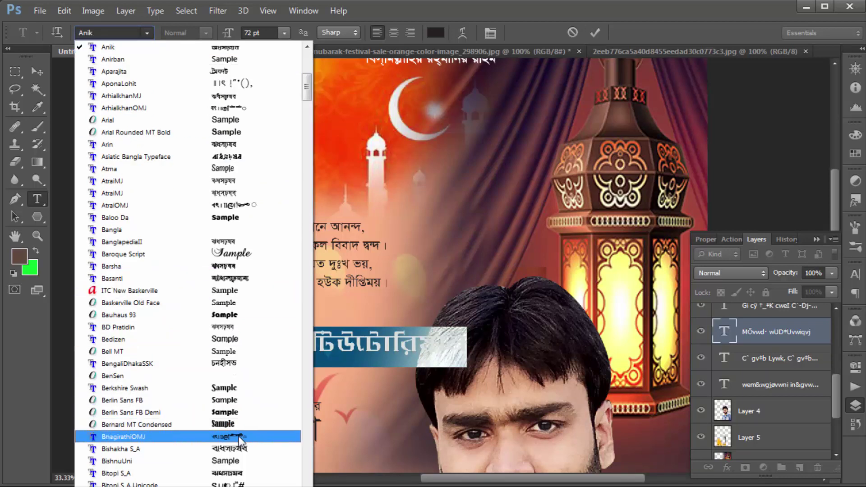
pyautogui.click(231, 474)
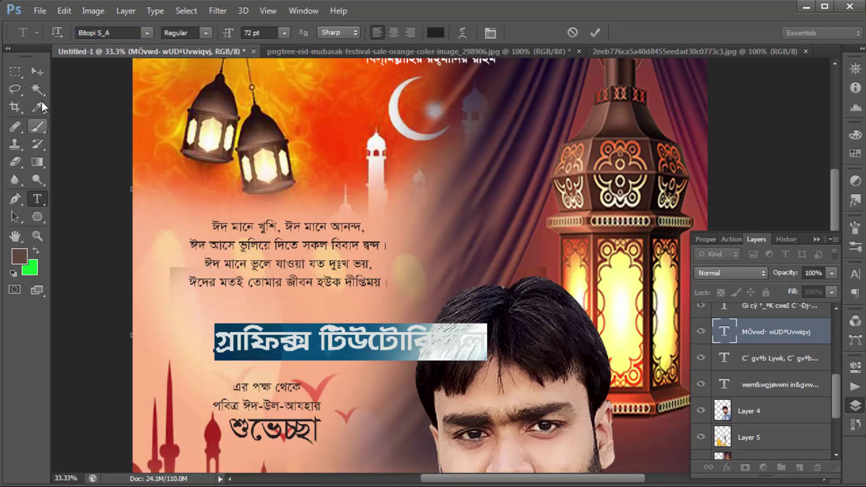
# - Transform the heading taller and narrower, shift it left, and commit the resize
pyautogui.click(37, 71)
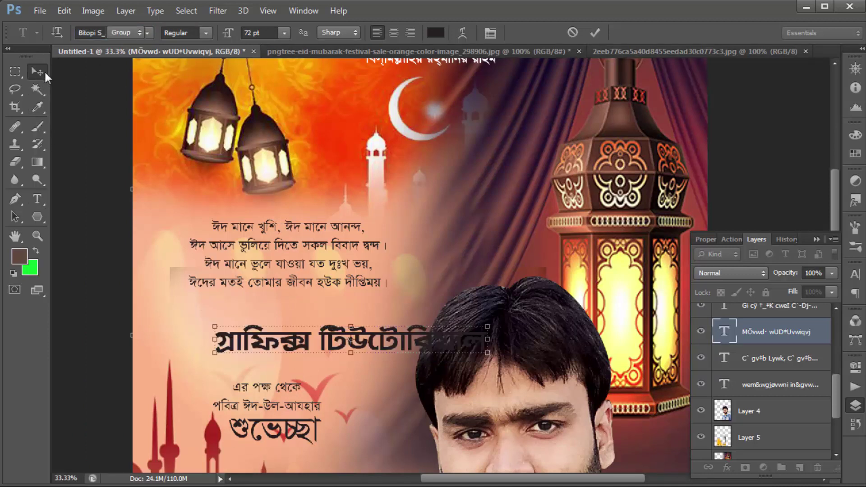
pyautogui.moveTo(488, 353)
pyautogui.mouseDown()
pyautogui.moveTo(406, 370)
pyautogui.moveTo(406, 361)
pyautogui.moveTo(311, 309)
pyautogui.mouseUp()
pyautogui.moveTo(358, 344); pyautogui.dragTo(415, 356)
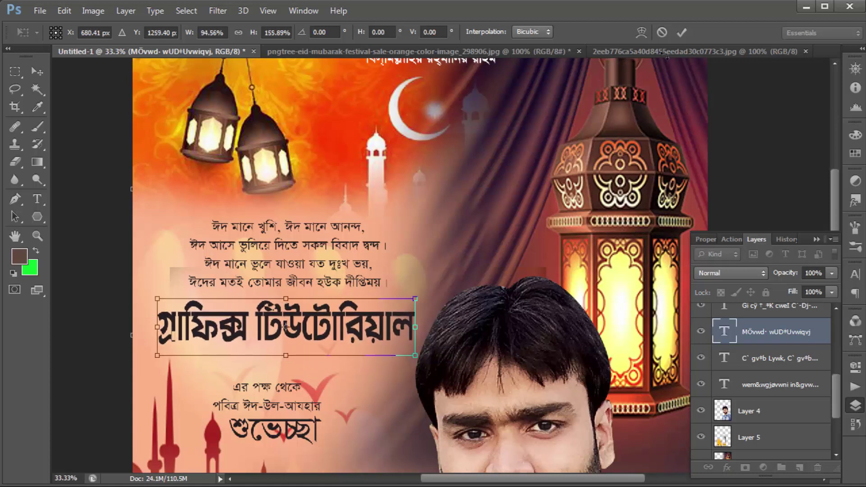
pyautogui.click(681, 32)
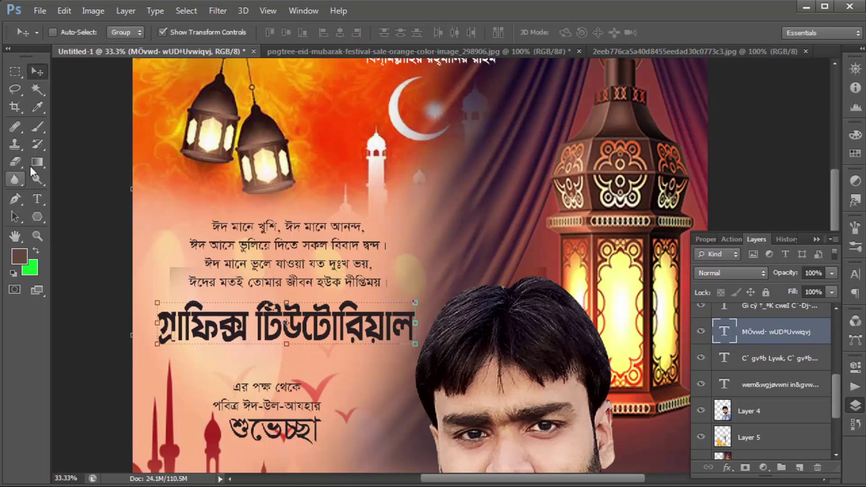
# - Try BrahmaputraMJ on the heading, then revert it to Bitopi S_A and commit
pyautogui.click(37, 198)
pyautogui.tripleClick(245, 327)
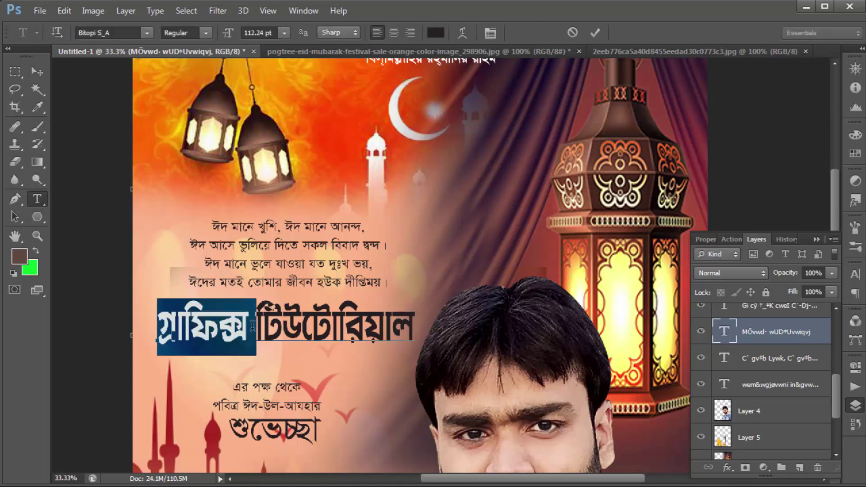
pyautogui.click(146, 34)
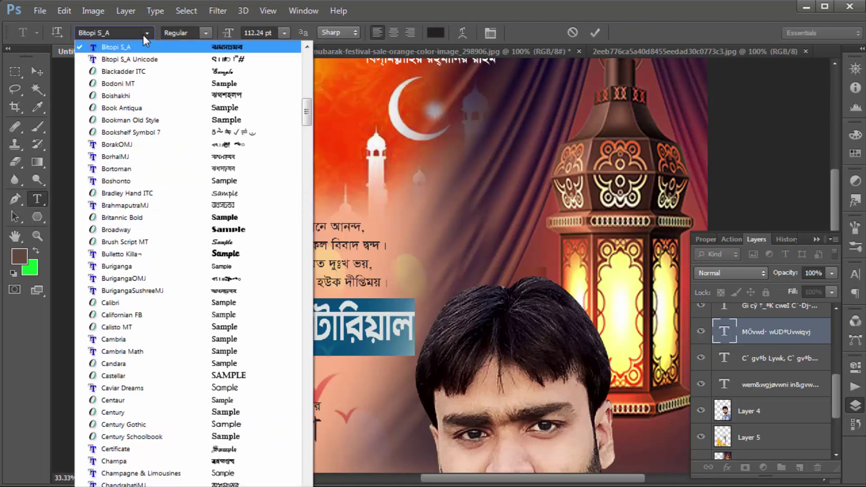
pyautogui.click(155, 206)
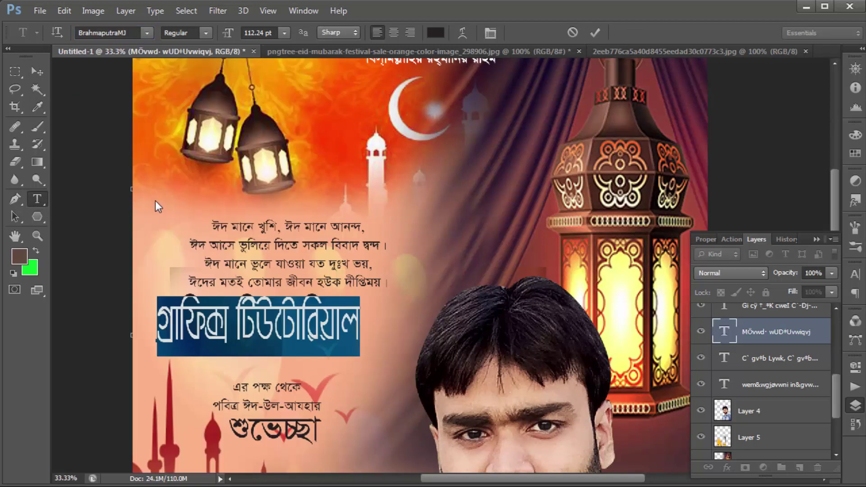
pyautogui.click(145, 33)
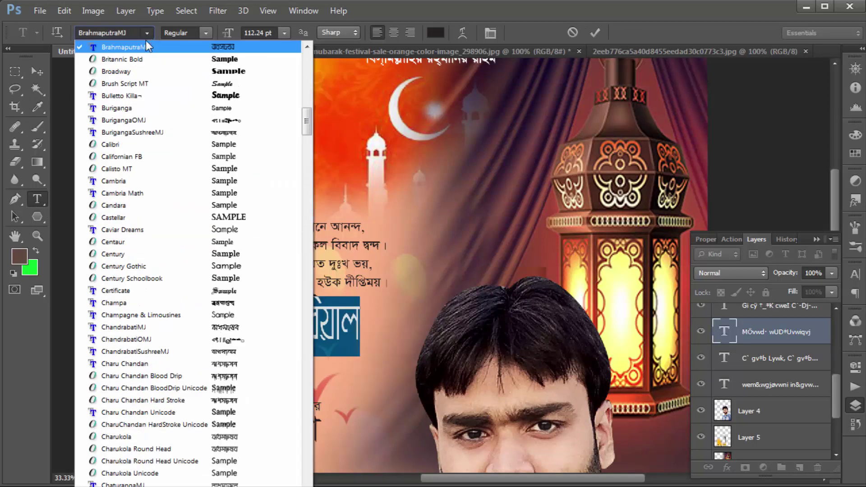
pyautogui.scroll(2, 194, 162)
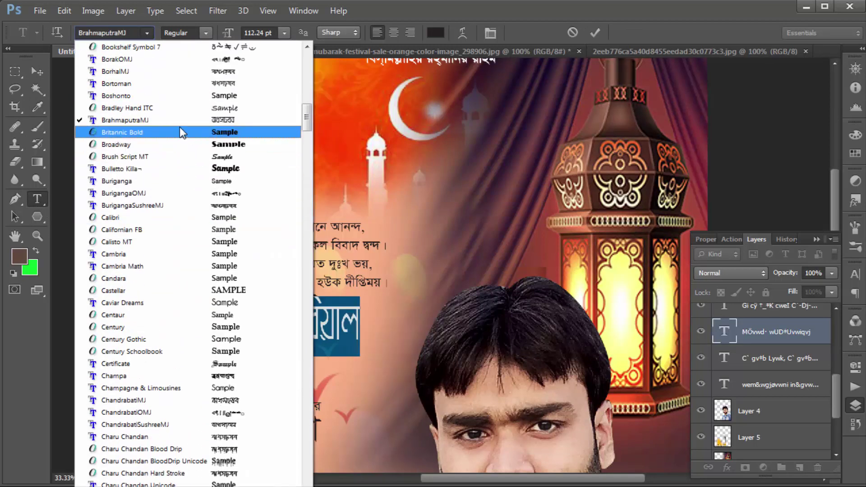
pyautogui.click(173, 120)
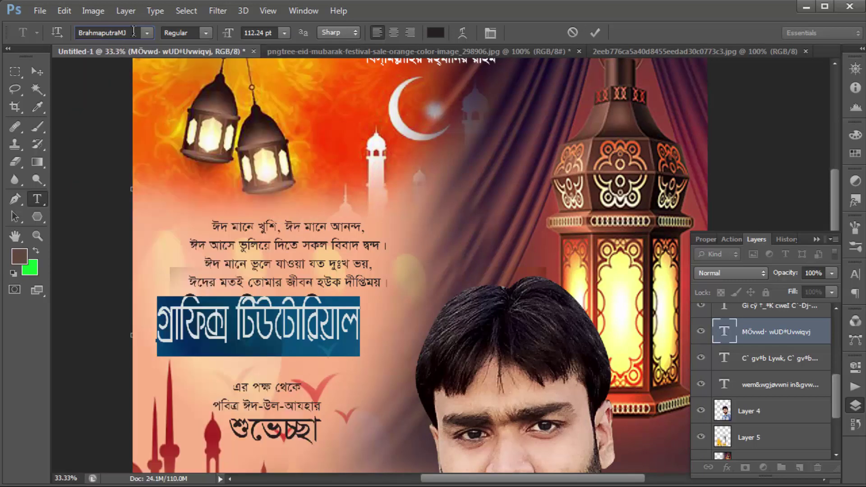
pyautogui.click(147, 33)
pyautogui.scroll(2, 189, 203)
pyautogui.scroll(5, 194, 215)
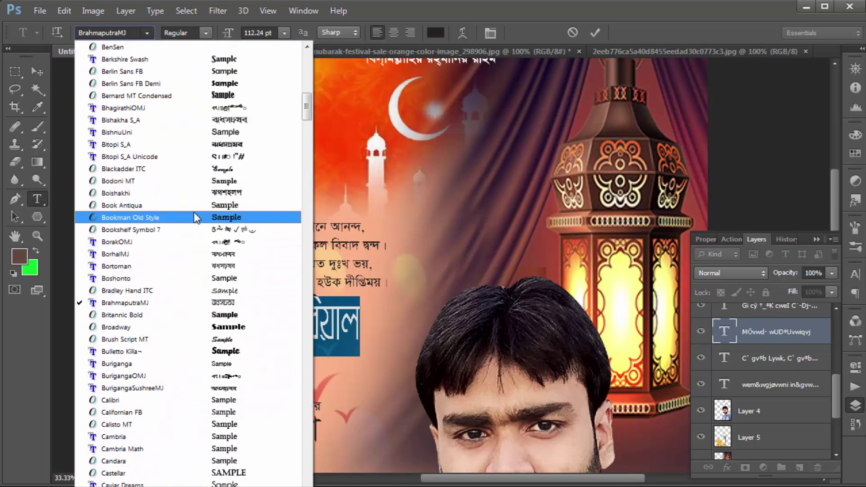
pyautogui.click(225, 144)
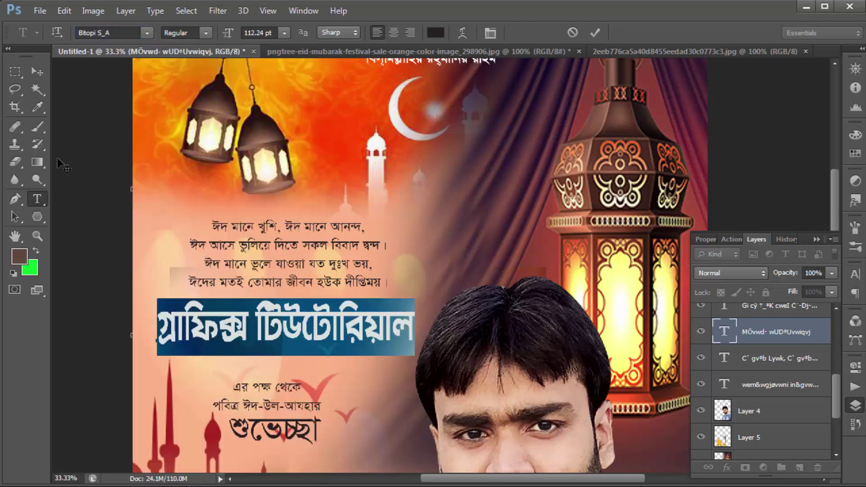
pyautogui.click(40, 72)
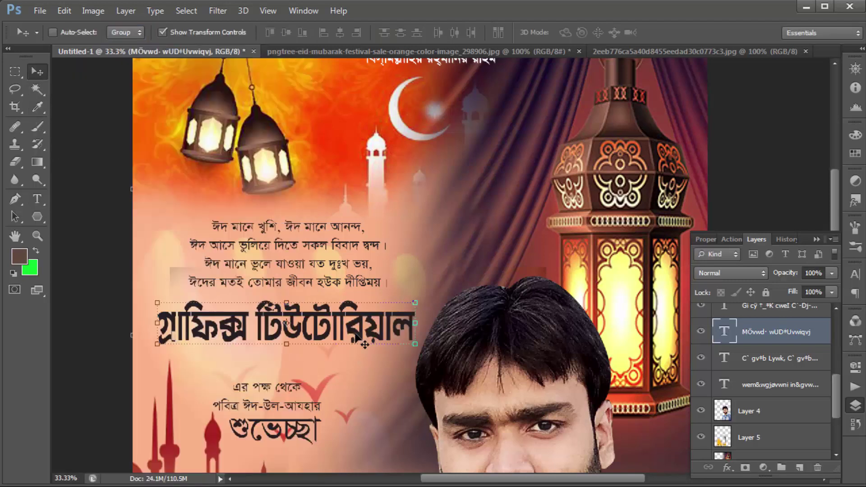
# - Select all the heading text and apply the Anik font
pyautogui.click(37, 198)
pyautogui.click(206, 320)
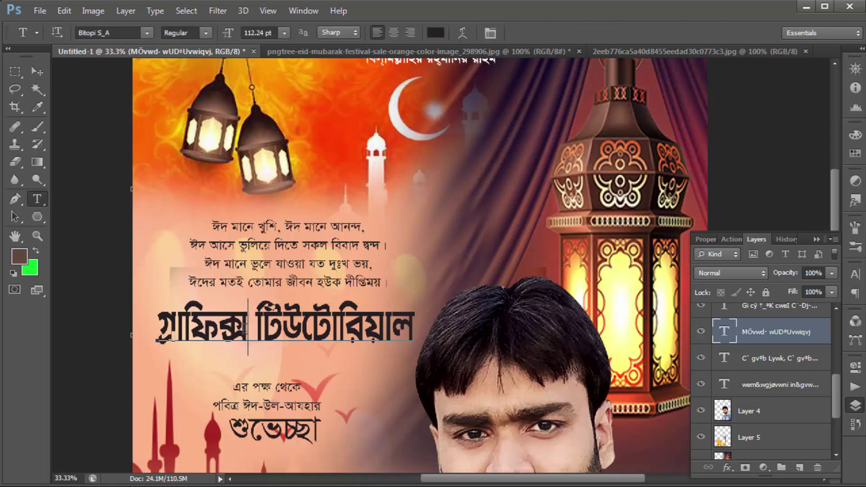
pyautogui.hotkey('ctrl', 'a')
pyautogui.click(146, 32)
pyautogui.scroll(3, 190, 212)
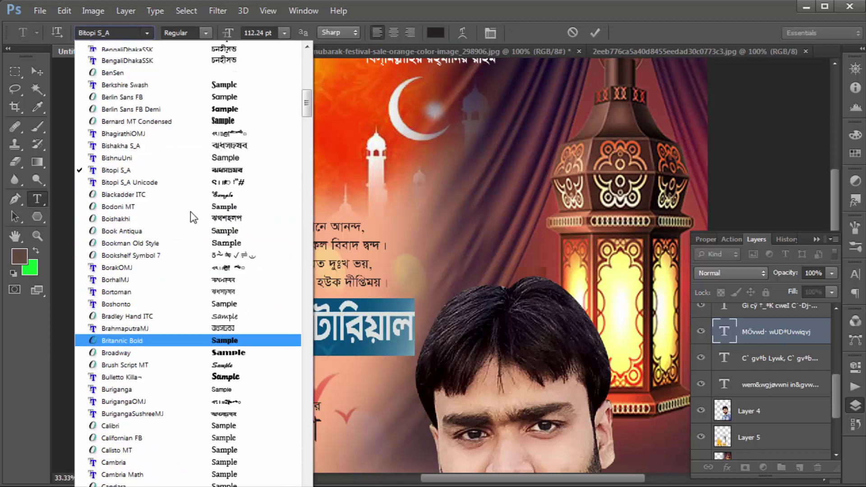
pyautogui.scroll(2, 190, 212)
pyautogui.scroll(3, 194, 215)
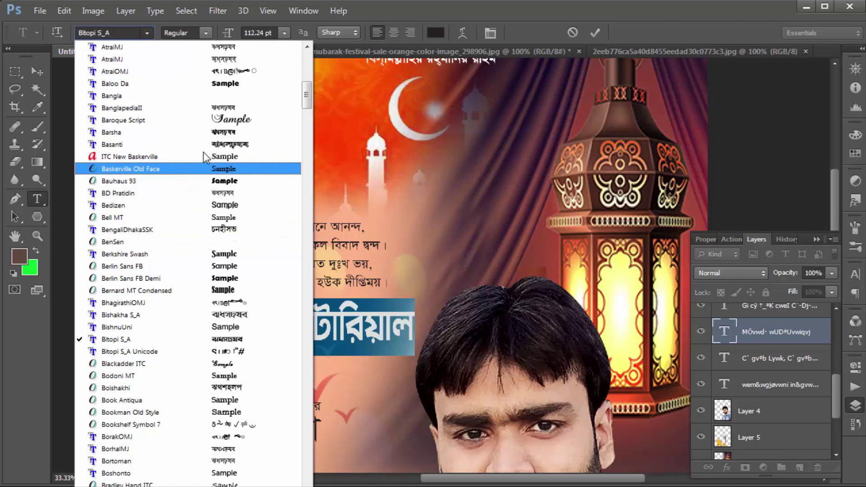
pyautogui.scroll(1, 207, 101)
pyautogui.scroll(2, 203, 134)
pyautogui.scroll(3, 182, 137)
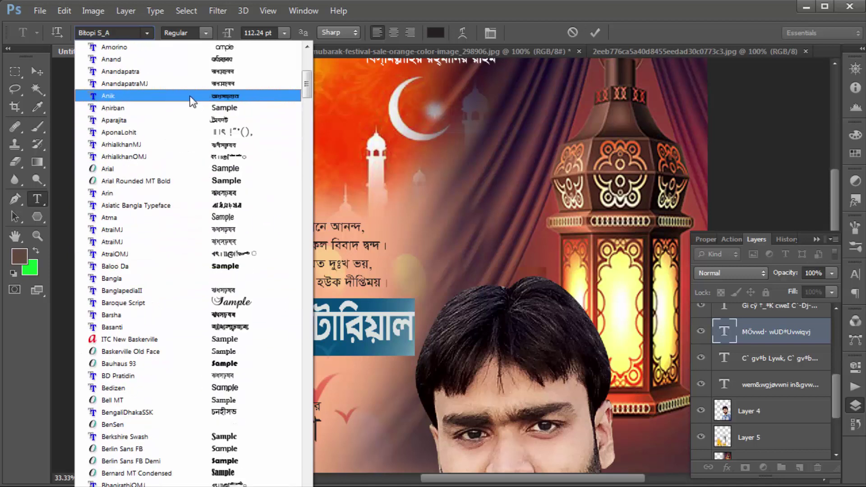
pyautogui.click(171, 96)
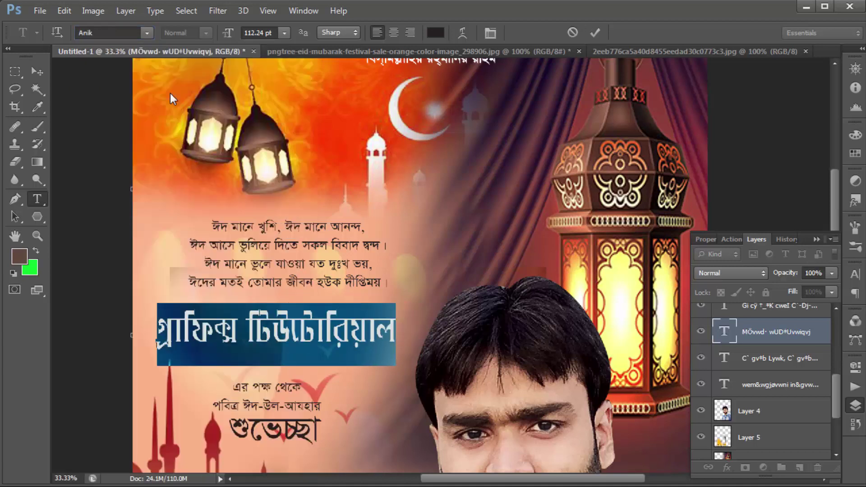
# - Try other fonts on the heading, ending with AbirvabHimel
pyautogui.click(146, 32)
pyautogui.scroll(2, 202, 221)
pyautogui.scroll(1, 200, 208)
pyautogui.scroll(3, 196, 205)
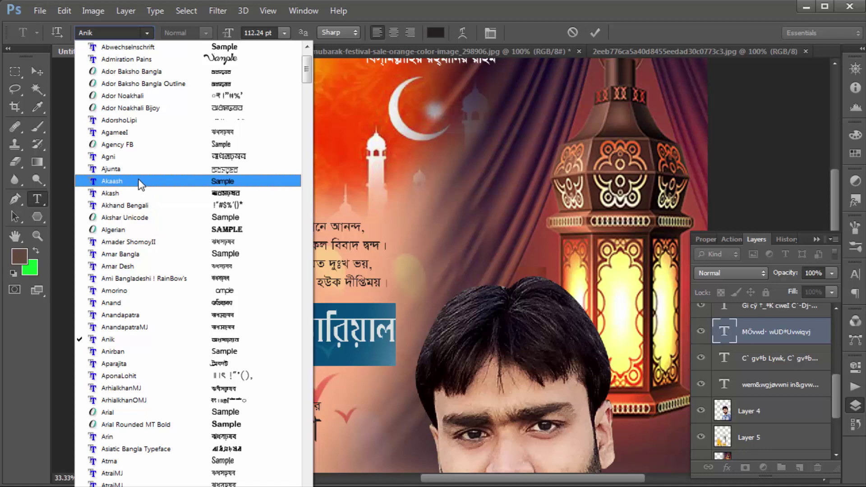
pyautogui.click(135, 156)
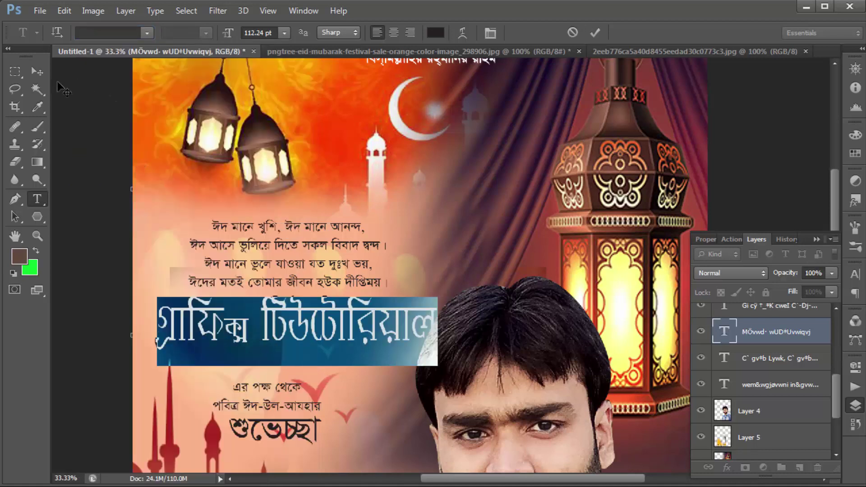
pyautogui.click(146, 33)
pyautogui.scroll(5, 251, 267)
pyautogui.scroll(-1, 251, 239)
pyautogui.scroll(1, 223, 208)
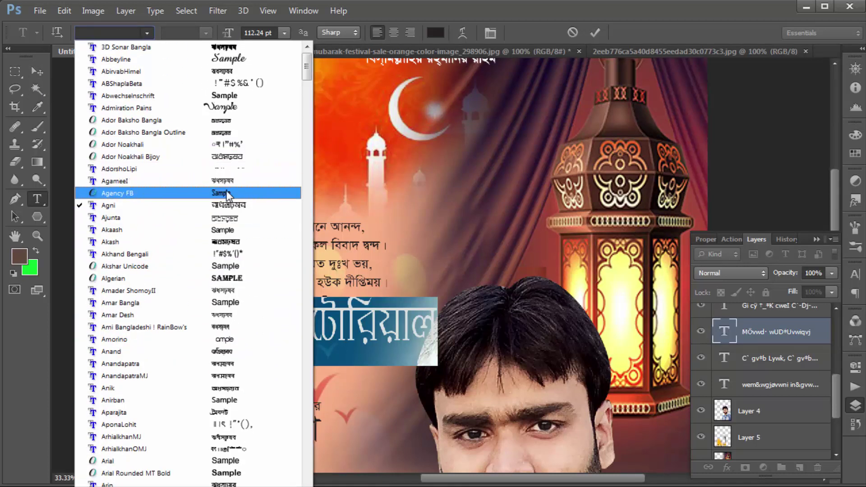
pyautogui.click(165, 72)
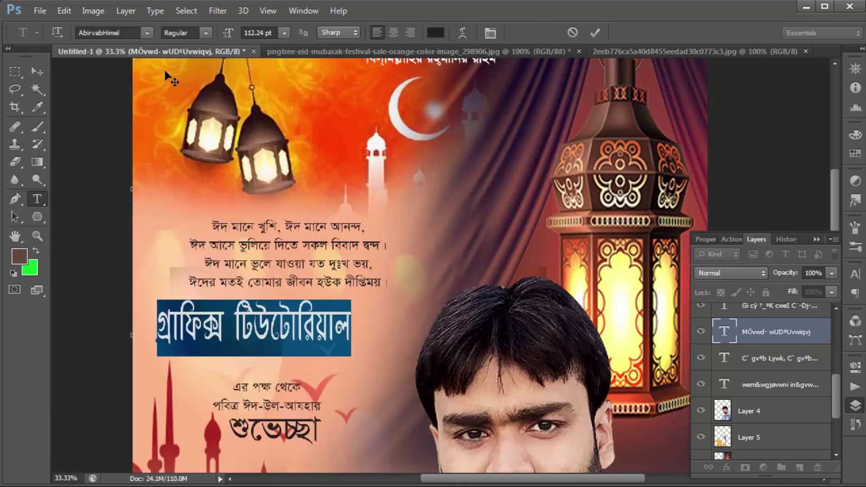
# - Set the title to ArhialkhanMJ Bold and commit the text edit
pyautogui.click(148, 33)
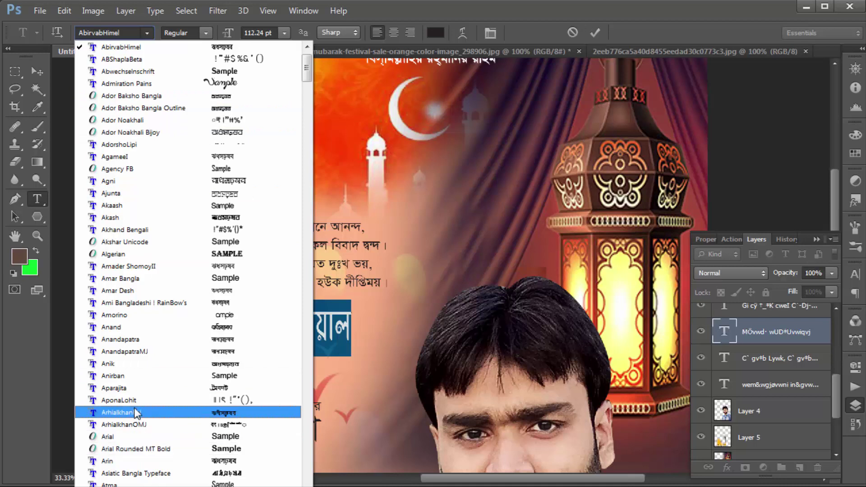
pyautogui.click(136, 413)
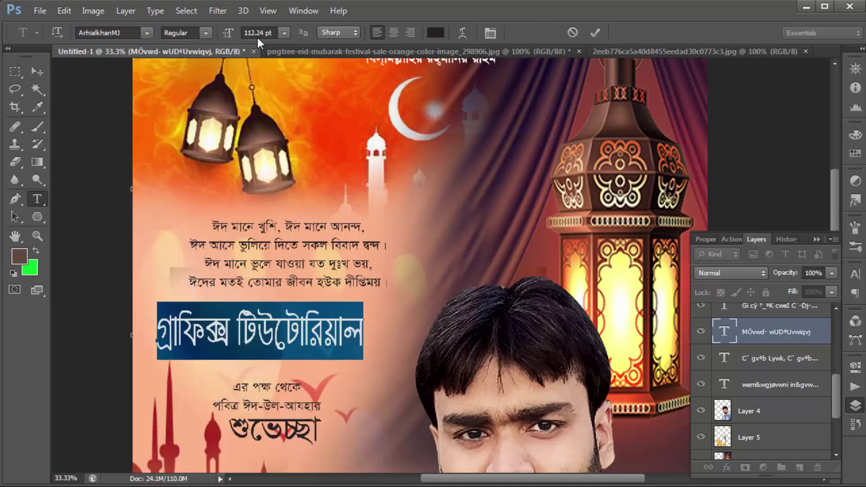
pyautogui.click(204, 33)
pyautogui.click(191, 68)
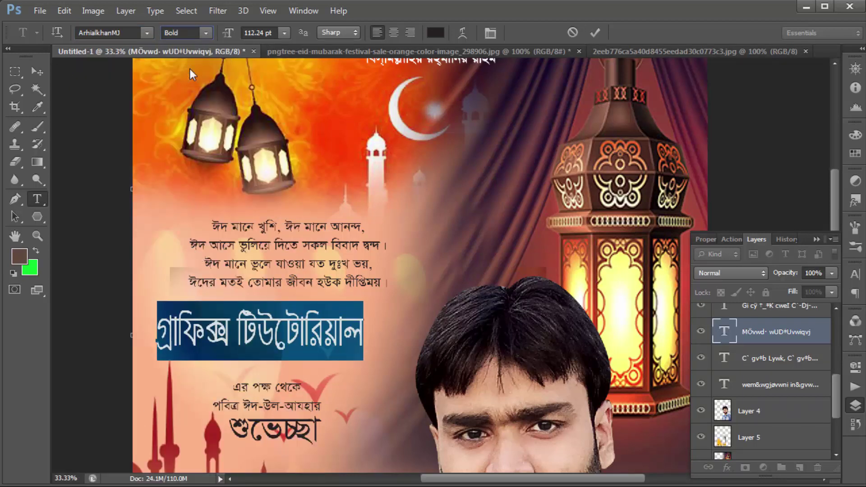
pyautogui.click(37, 72)
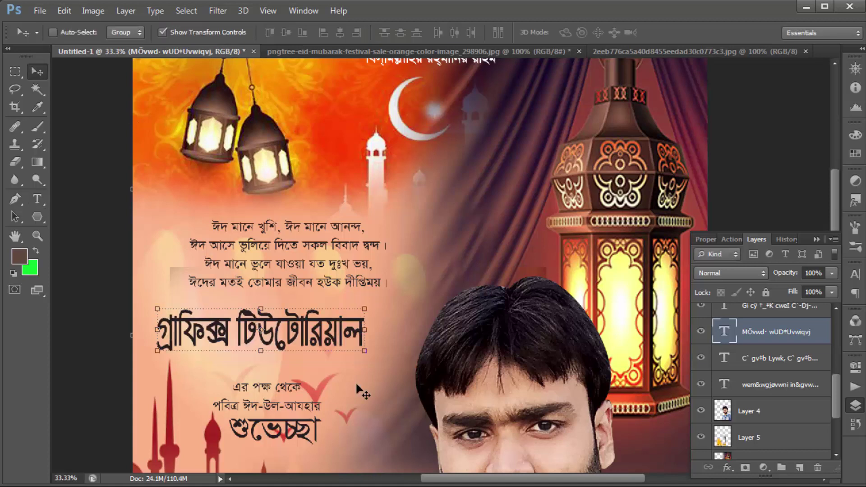
# - Scale the title to about 104% wide by 98% tall, shifting it up-left beneath the poem
pyautogui.moveTo(364, 356); pyautogui.dragTo(416, 369)
pyautogui.moveTo(363, 347); pyautogui.dragTo(351, 329)
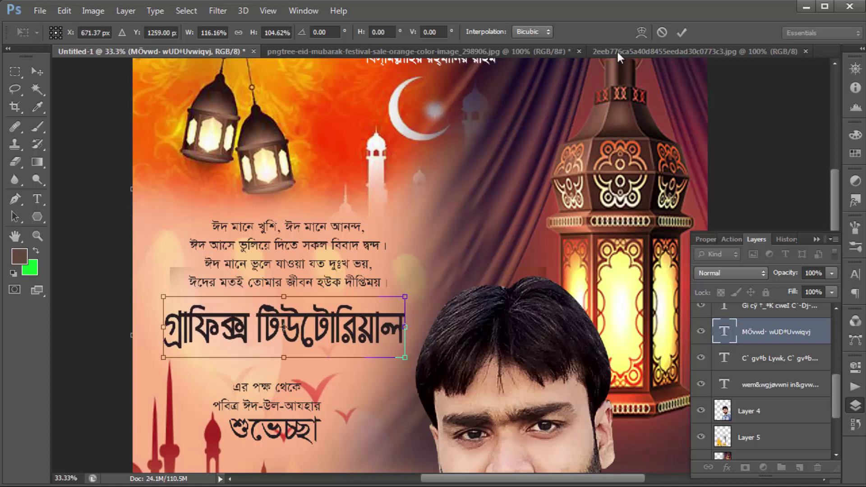
pyautogui.click(680, 32)
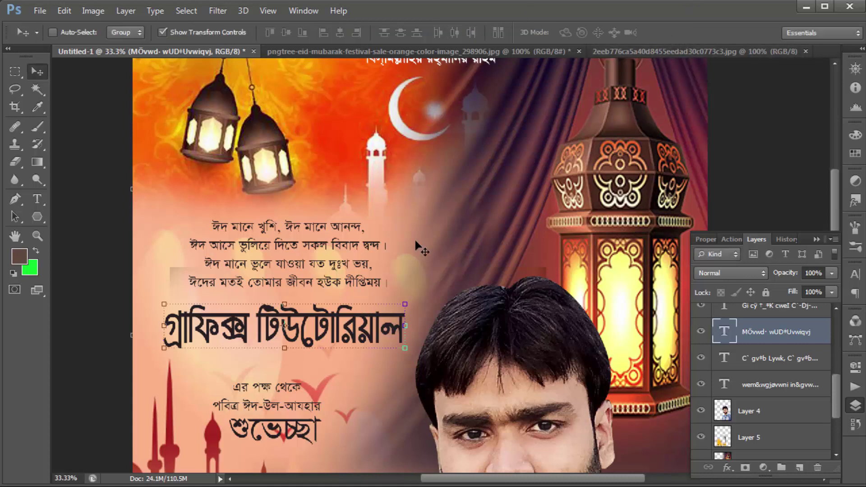
pyautogui.moveTo(404, 351)
pyautogui.mouseDown()
pyautogui.moveTo(417, 347)
pyautogui.moveTo(373, 332)
pyautogui.mouseUp()
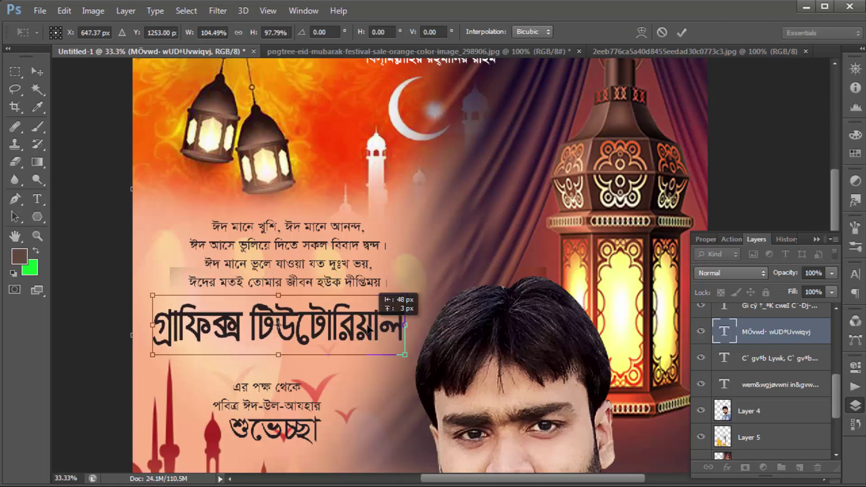
pyautogui.click(682, 32)
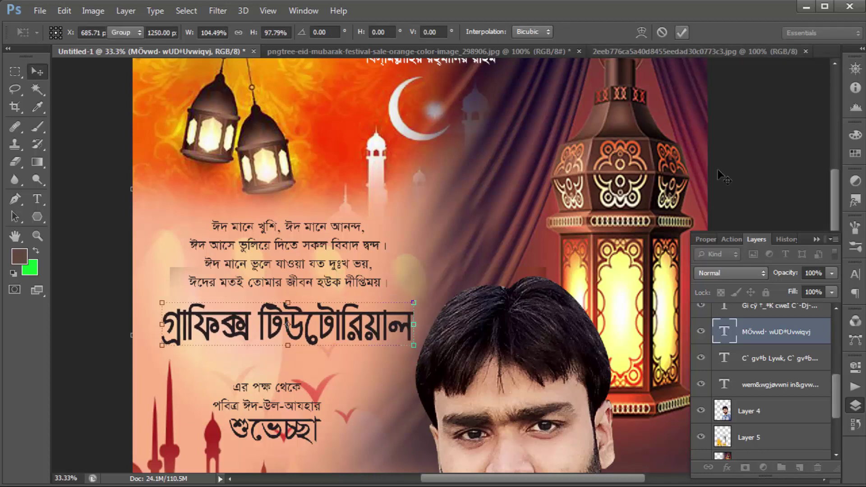
# - In the title's Blending Options, add an Orange, Yellow, Orange gradient overlay and a 16 px stroke
pyautogui.rightClick(794, 332)
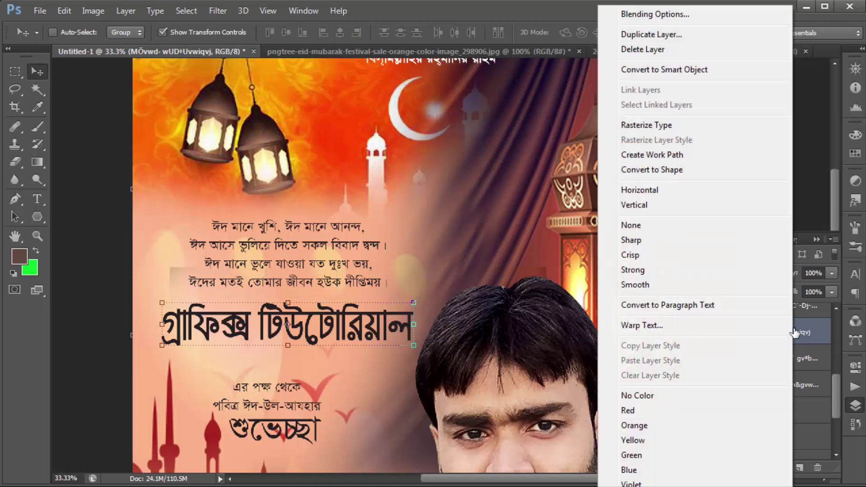
pyautogui.click(659, 13)
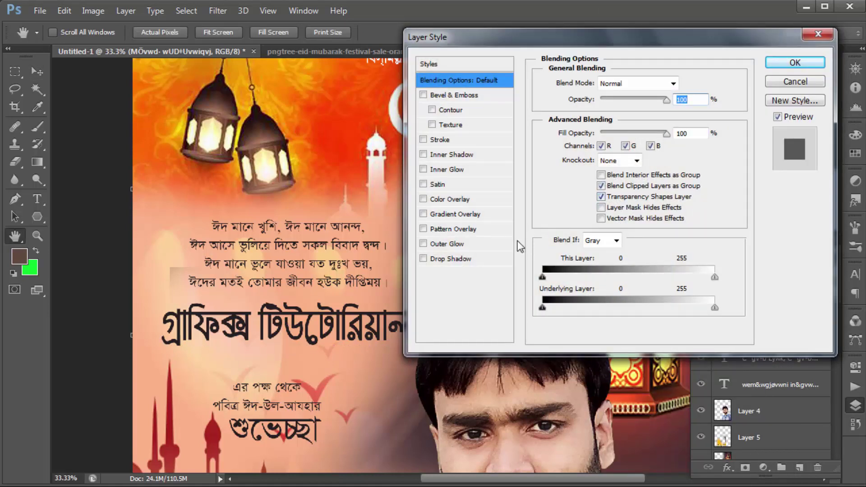
pyautogui.click(424, 213)
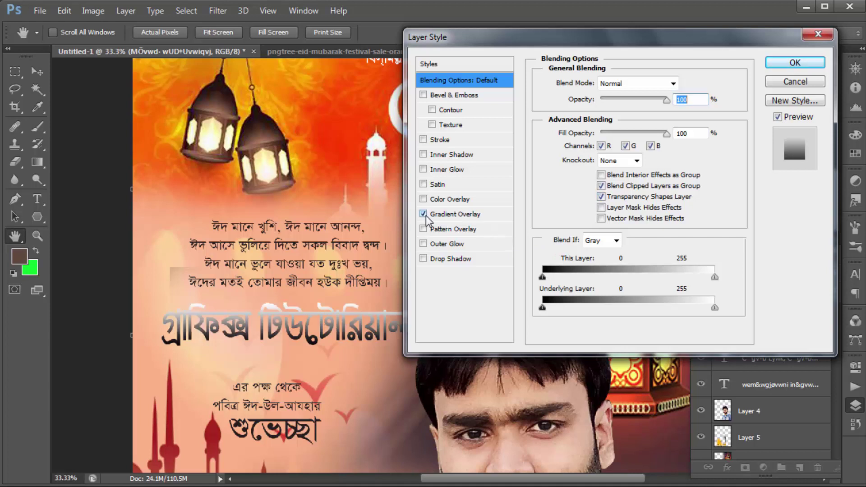
pyautogui.click(447, 215)
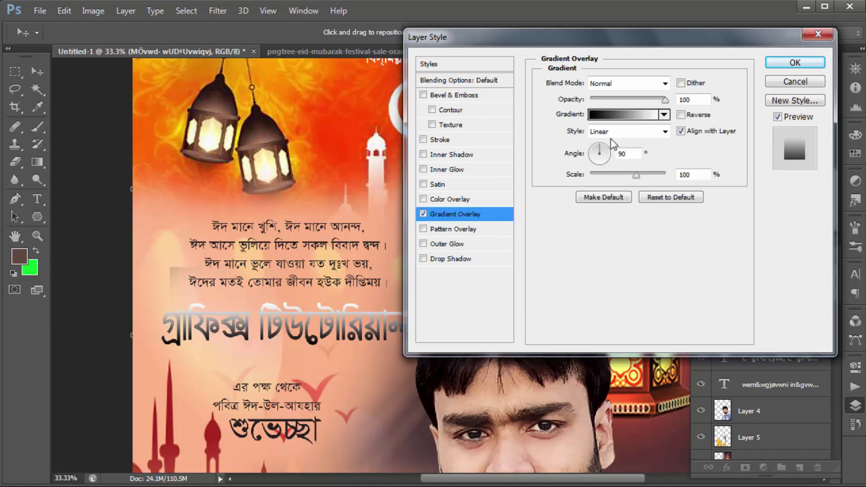
pyautogui.click(664, 115)
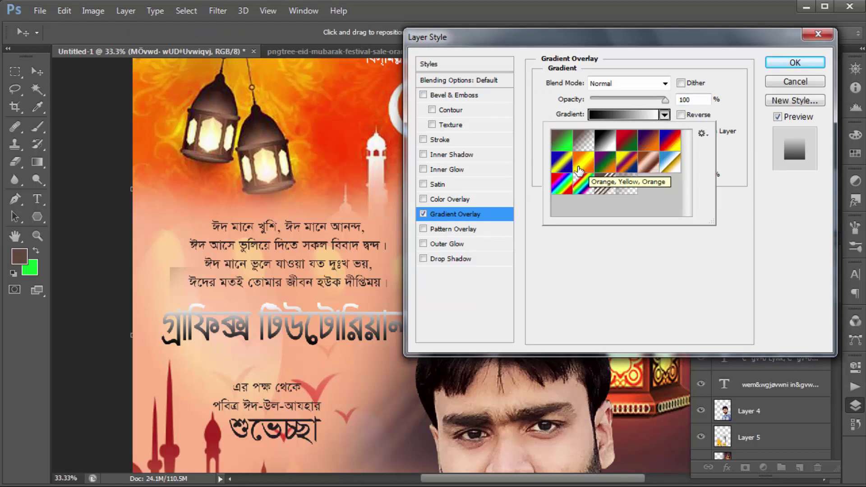
pyautogui.click(582, 167)
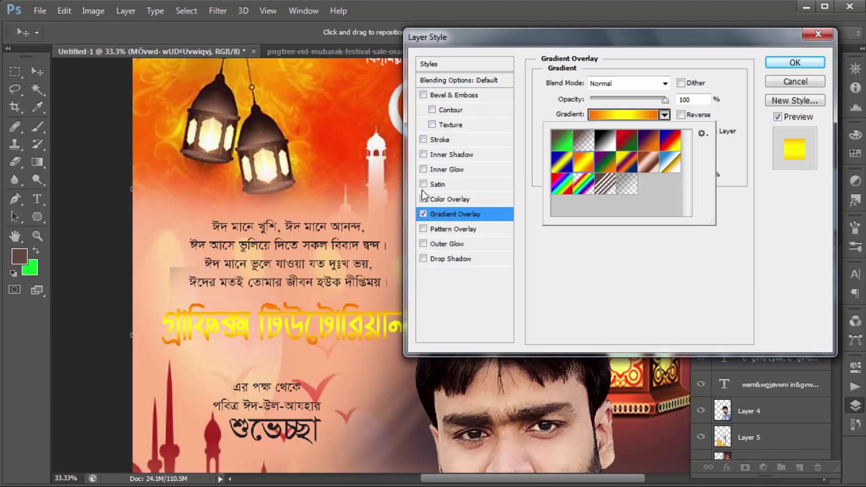
pyautogui.click(423, 143)
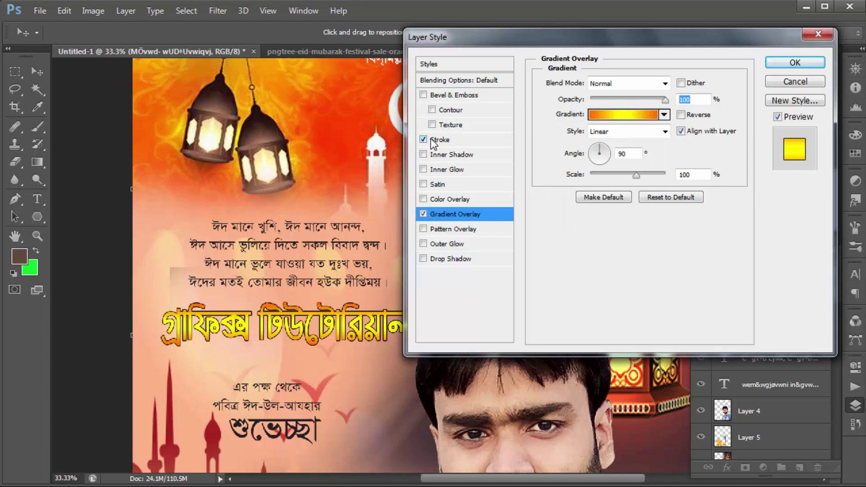
pyautogui.click(437, 140)
pyautogui.moveTo(592, 82); pyautogui.dragTo(599, 83)
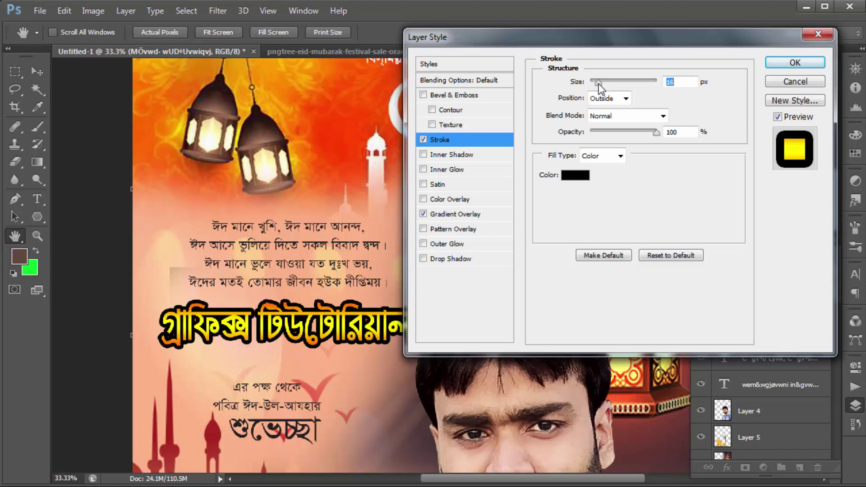
# - Recolour both outer gradient stops green and apply the layer styles
pyautogui.click(478, 214)
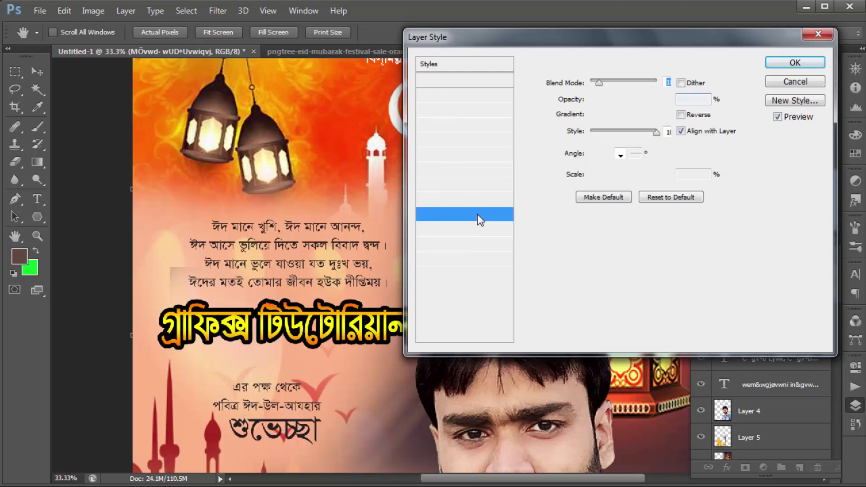
pyautogui.click(610, 113)
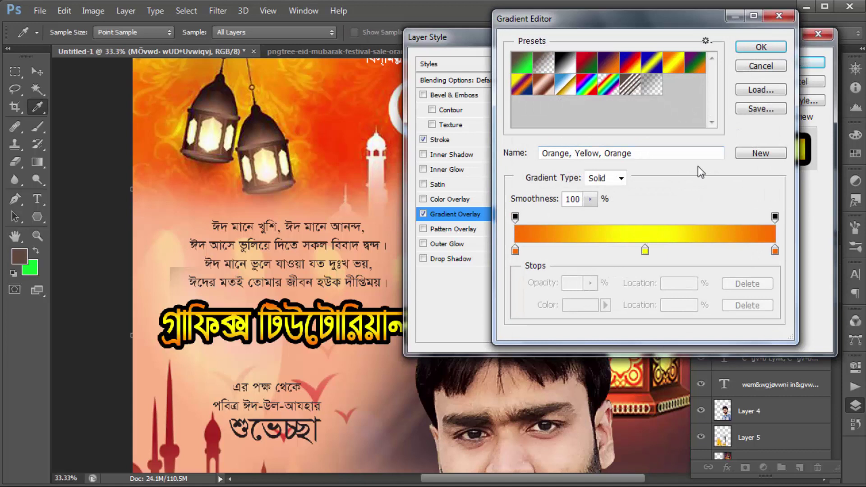
pyautogui.click(515, 250)
pyautogui.click(578, 304)
pyautogui.click(668, 164)
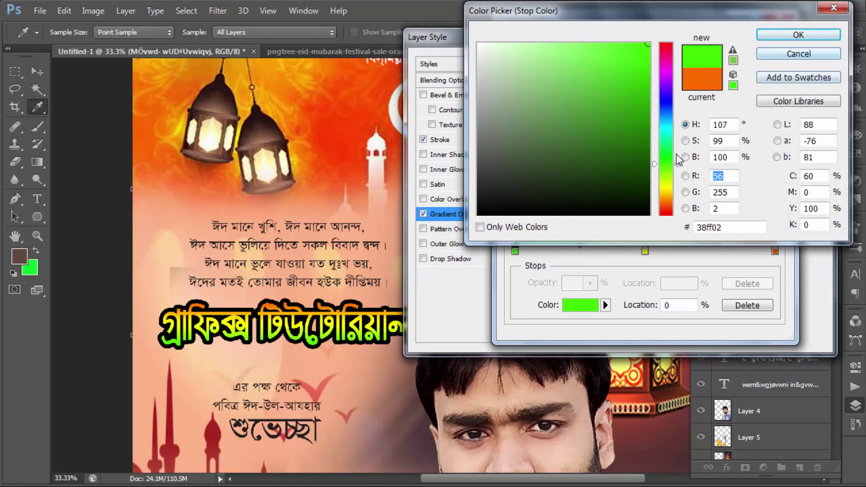
pyautogui.click(807, 36)
pyautogui.click(775, 250)
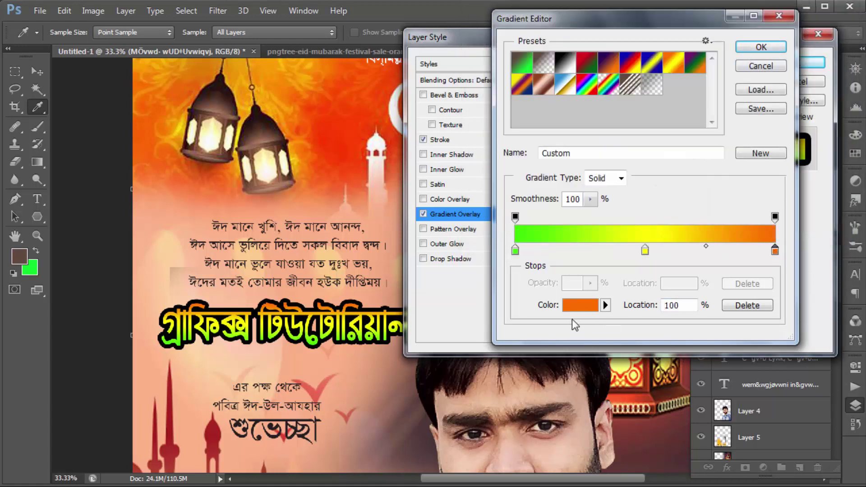
pyautogui.click(580, 305)
pyautogui.click(667, 161)
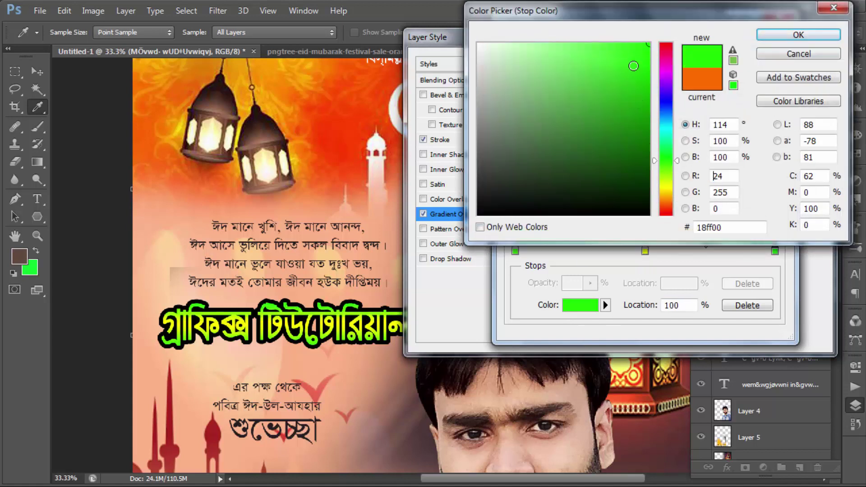
pyautogui.click(767, 35)
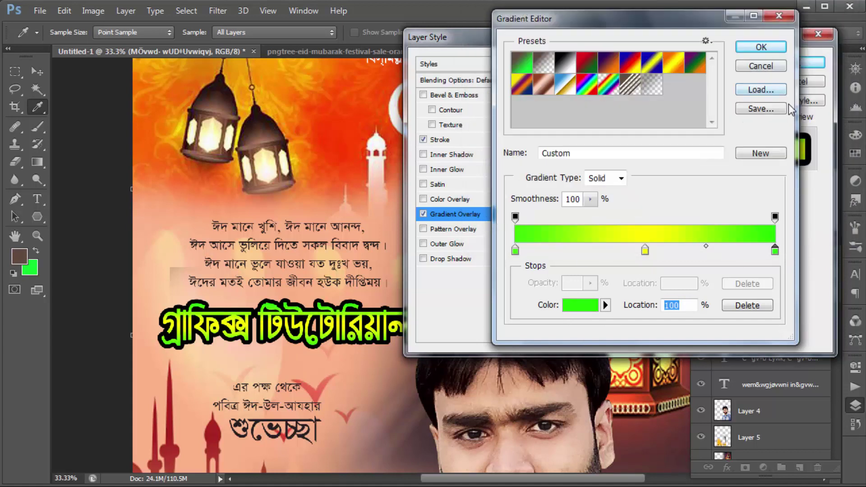
pyautogui.click(761, 47)
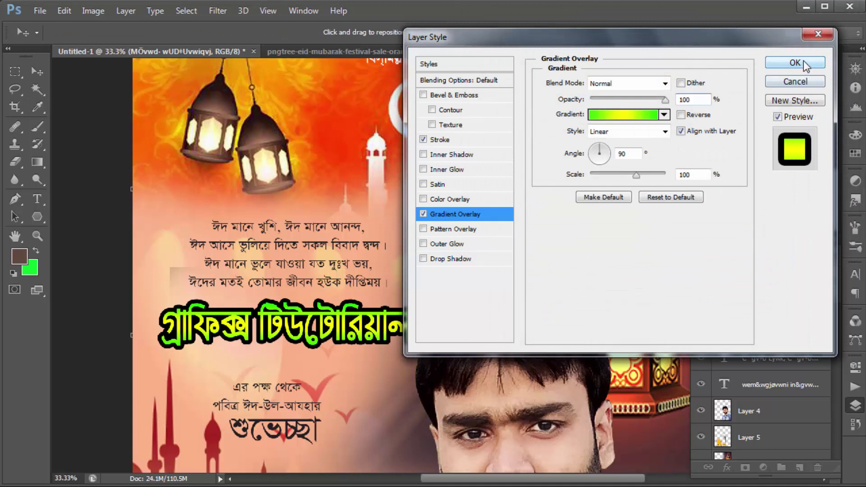
pyautogui.click(804, 62)
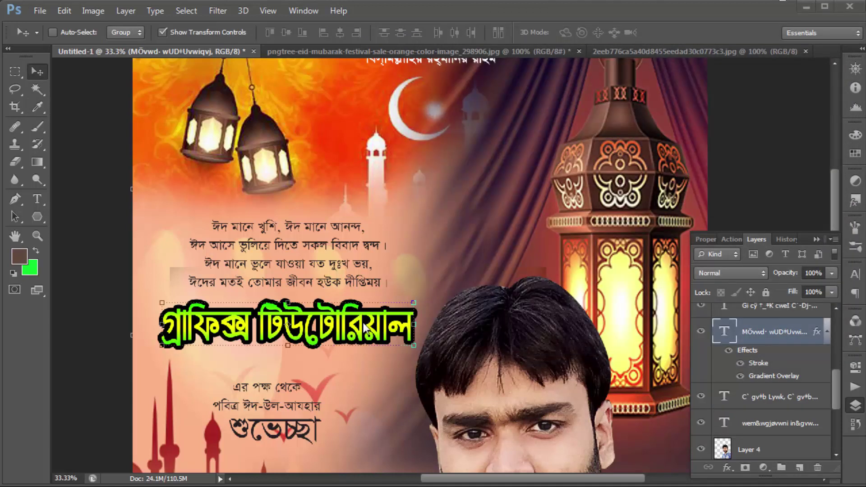
# - Enlarge the two greeting lines to about 155% and move them slightly up
pyautogui.click(834, 310)
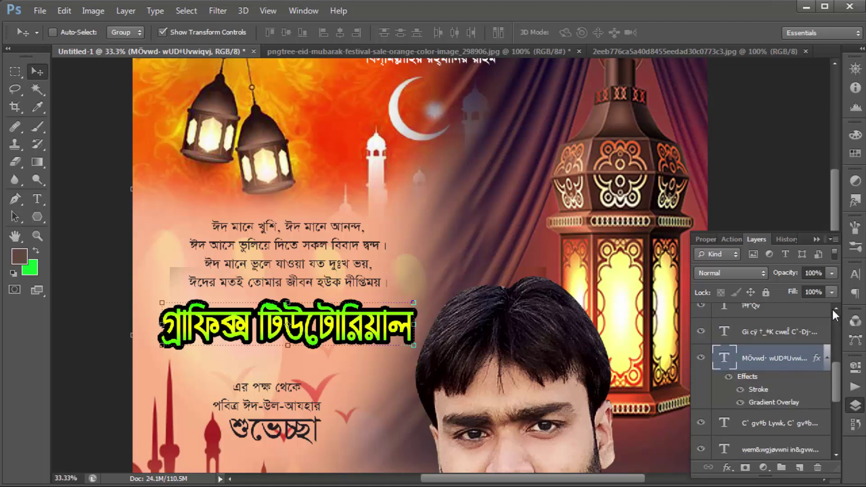
pyautogui.click(753, 333)
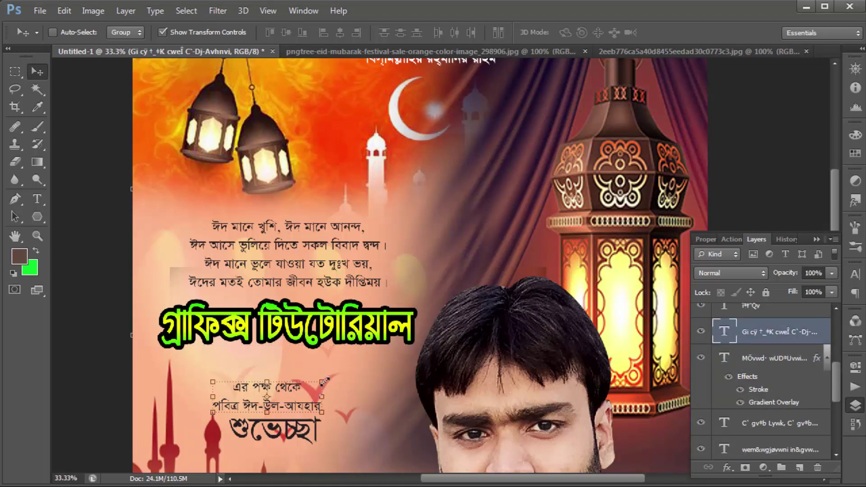
pyautogui.moveTo(323, 382); pyautogui.dragTo(364, 369)
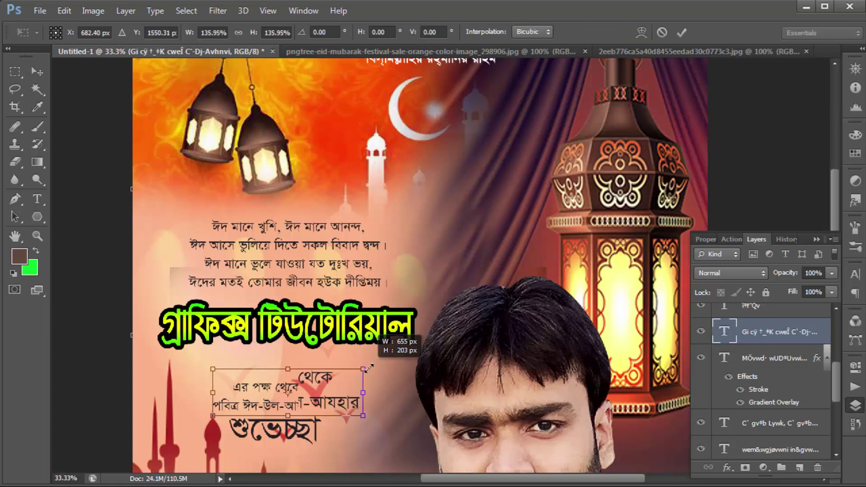
pyautogui.moveTo(311, 379); pyautogui.dragTo(313, 372)
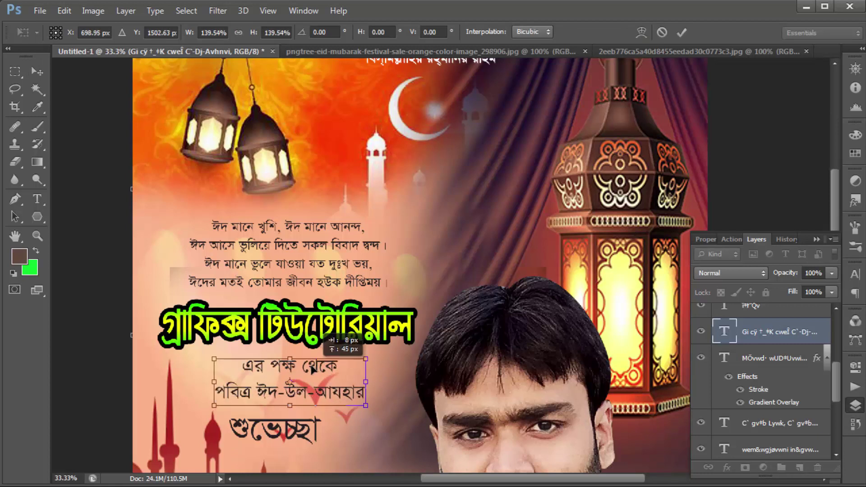
pyautogui.moveTo(400, 328)
pyautogui.mouseDown()
pyautogui.moveTo(396, 273)
pyautogui.moveTo(364, 270)
pyautogui.mouseUp()
pyautogui.moveTo(292, 226); pyautogui.dragTo(288, 231)
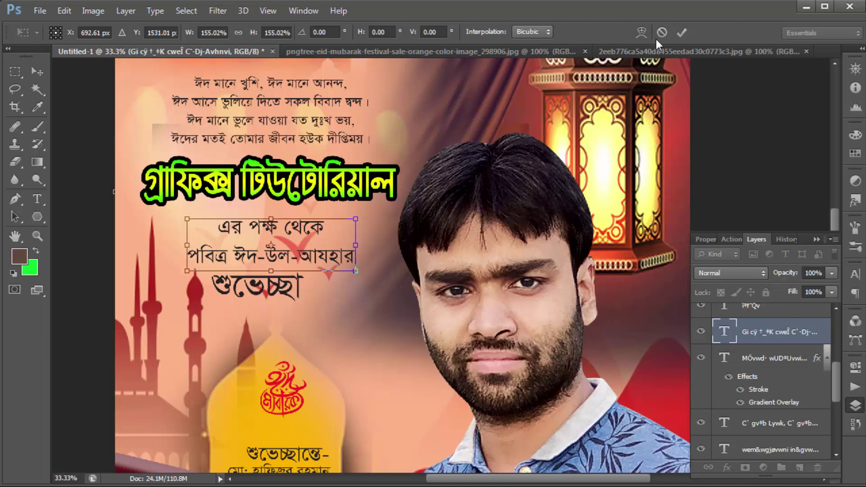
pyautogui.click(681, 32)
# - Make the greeting lines Bold and nudge the block up into position
pyautogui.click(37, 199)
pyautogui.click(319, 246)
pyautogui.moveTo(219, 226); pyautogui.dragTo(354, 261)
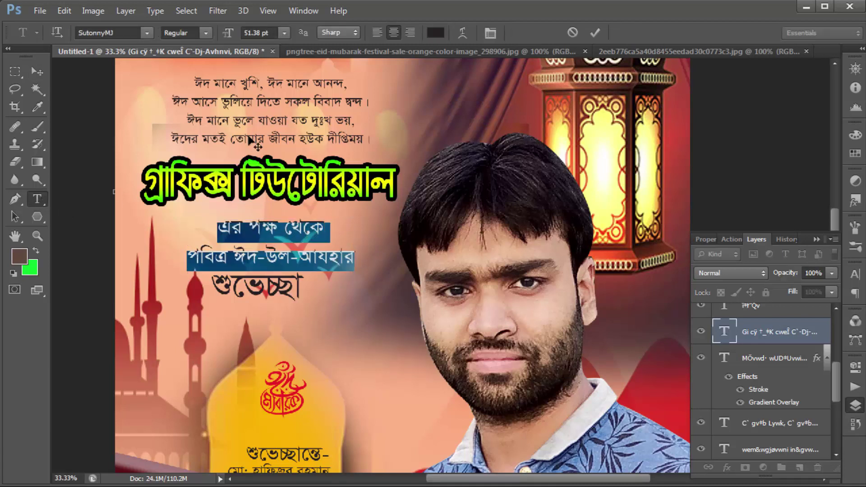
pyautogui.click(205, 36)
pyautogui.click(185, 70)
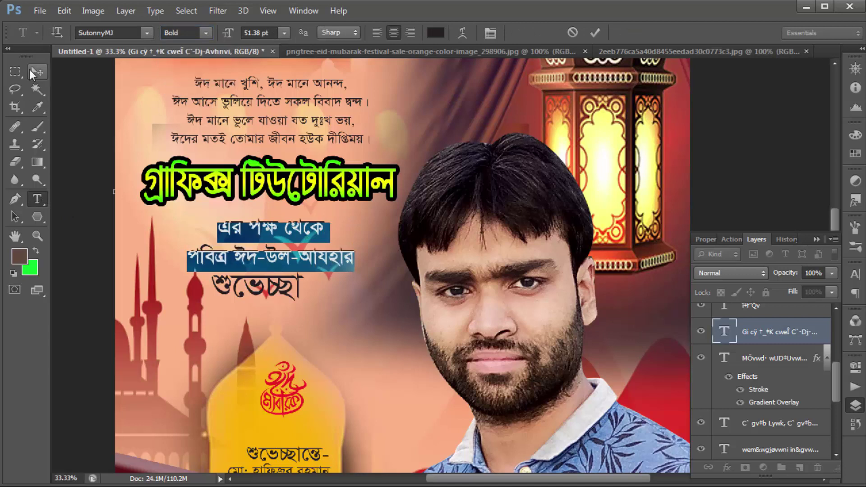
pyautogui.click(37, 71)
pyautogui.moveTo(305, 230); pyautogui.dragTo(306, 223)
pyautogui.moveTo(306, 253); pyautogui.dragTo(308, 252)
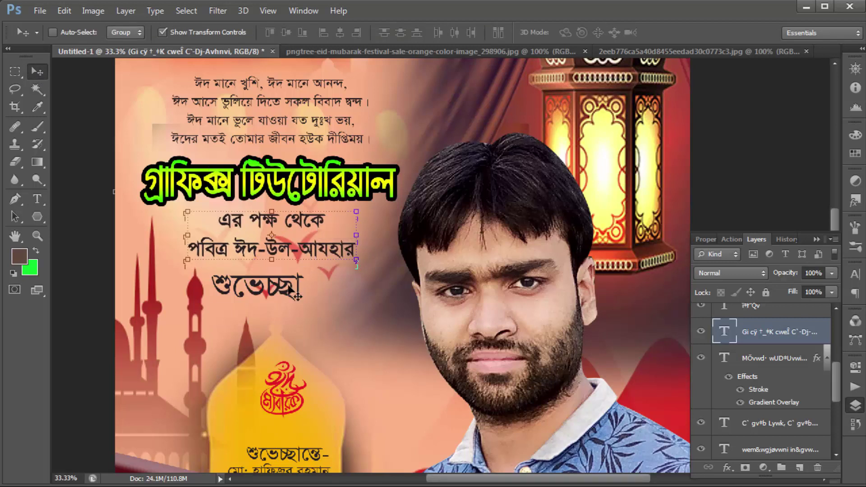
pyautogui.scroll(1, 835, 322)
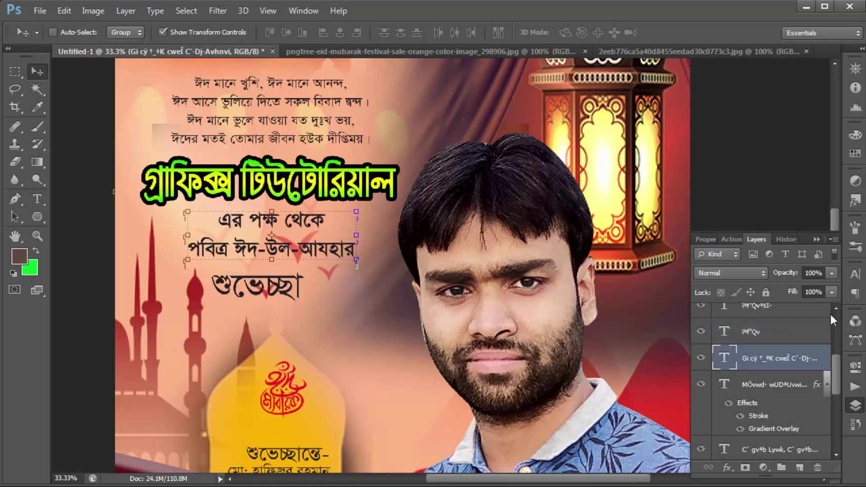
# - Scale the শুভেচ্ছা text layer to about 224% and apply the transform
pyautogui.click(759, 336)
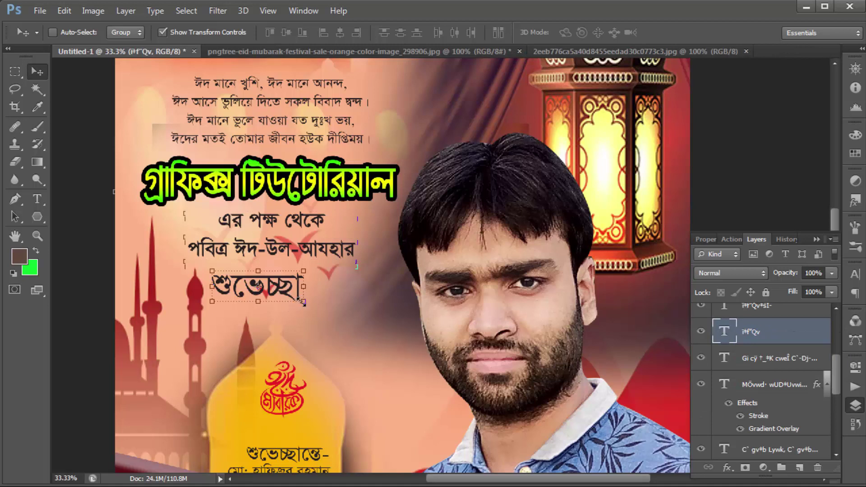
pyautogui.moveTo(301, 300); pyautogui.dragTo(384, 304)
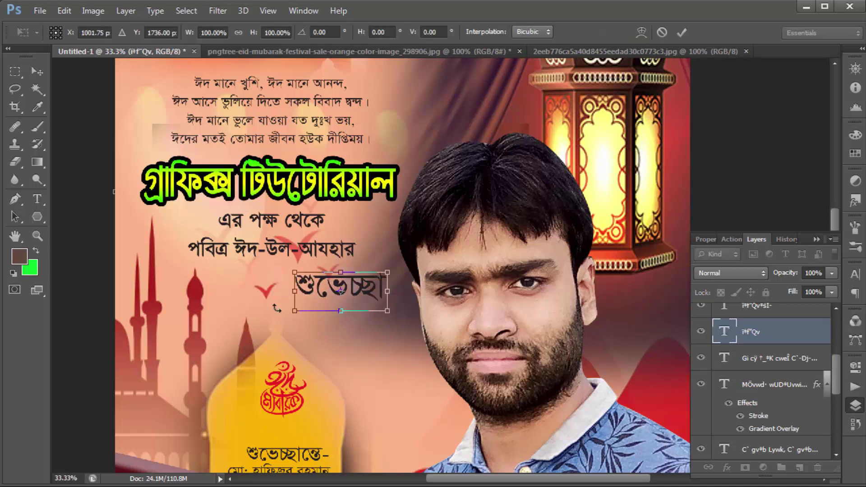
pyautogui.moveTo(293, 316); pyautogui.dragTo(169, 339)
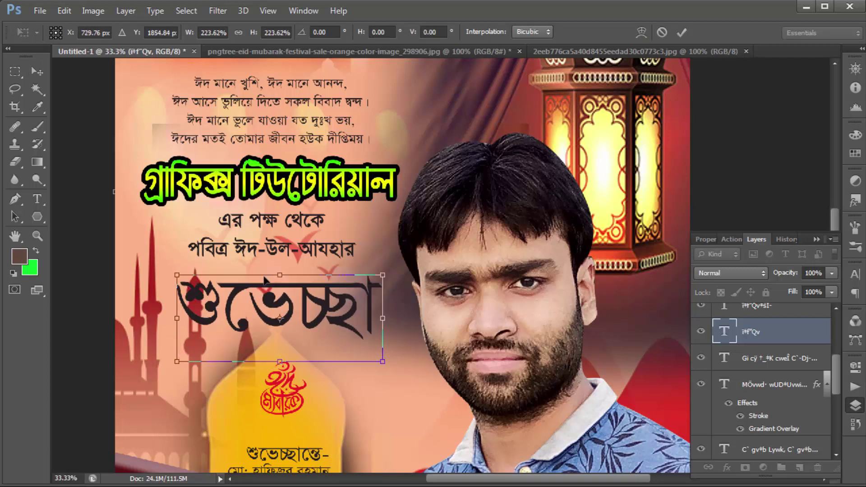
pyautogui.click(681, 32)
# - Set শুভেচ্ছা in the Urboshi S_A font and nudge it slightly down-right
pyautogui.click(37, 199)
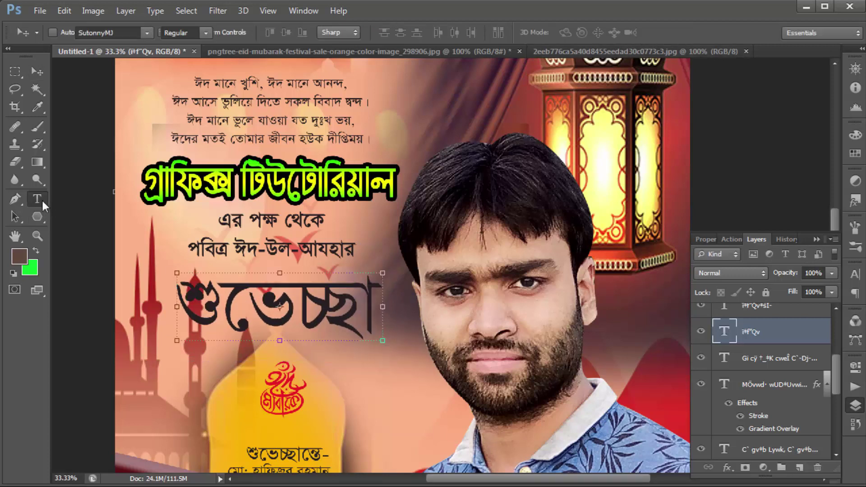
pyautogui.doubleClick(235, 278)
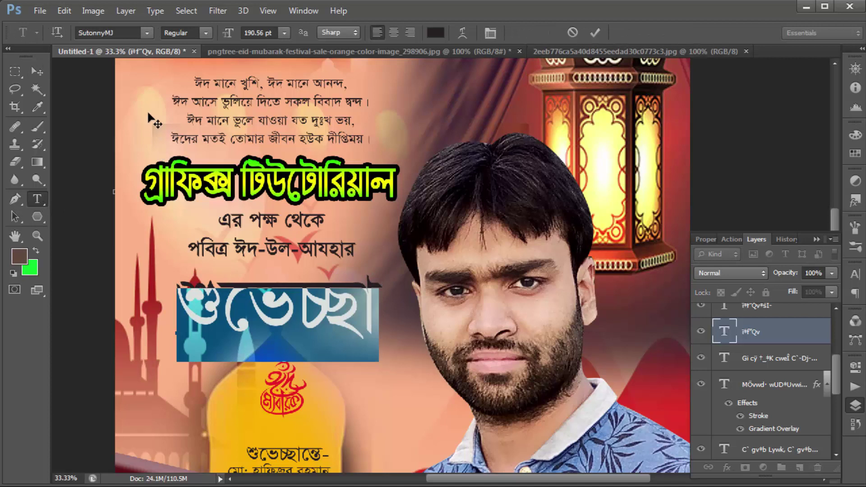
pyautogui.click(147, 33)
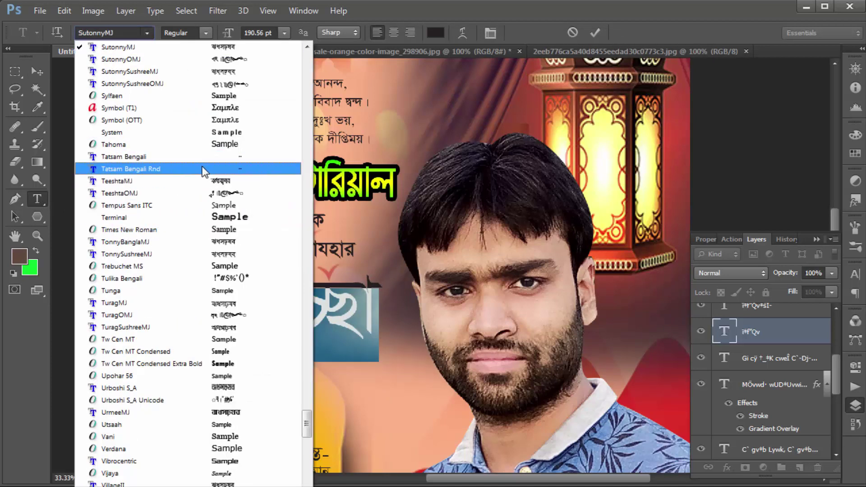
pyautogui.scroll(-2, 171, 288)
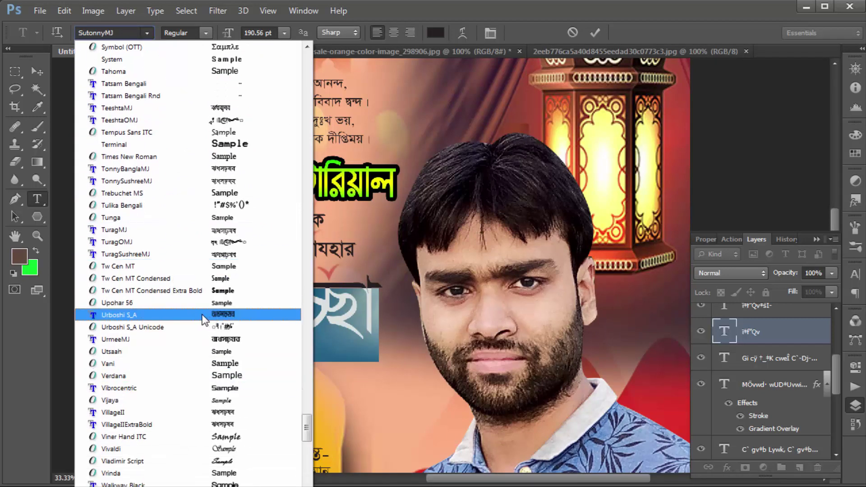
pyautogui.click(204, 319)
pyautogui.click(330, 293)
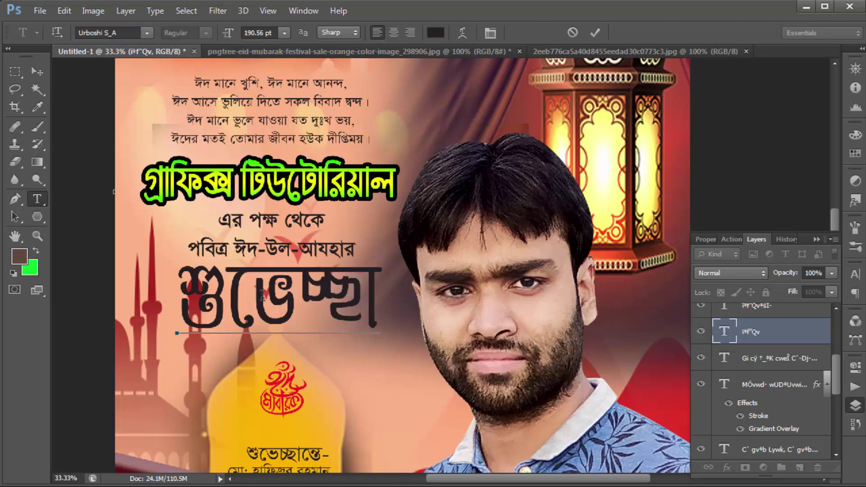
pyautogui.click(40, 73)
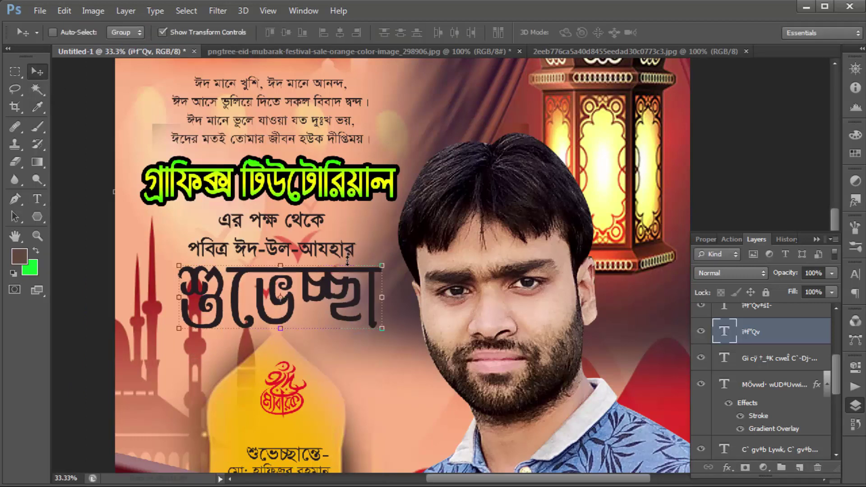
pyautogui.moveTo(329, 299); pyautogui.dragTo(332, 304)
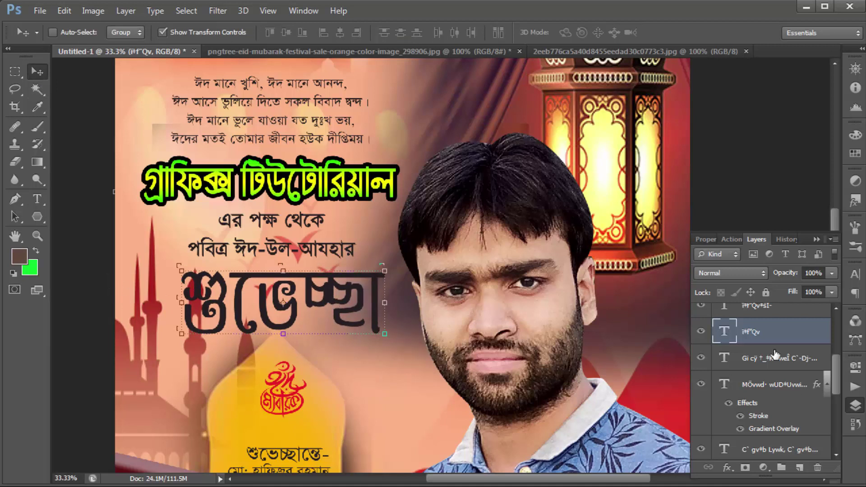
# - Give the শুভেচ্ছা layer a 16 px white Stroke in Blending Options
pyautogui.rightClick(798, 340)
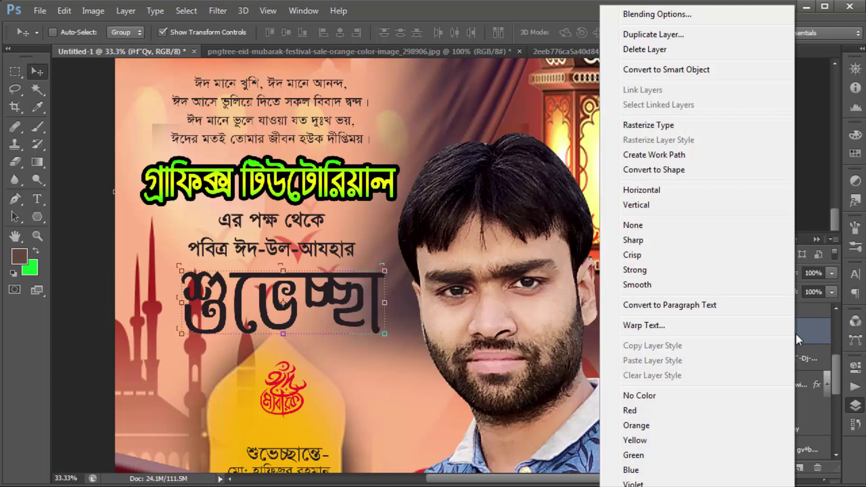
pyautogui.click(679, 16)
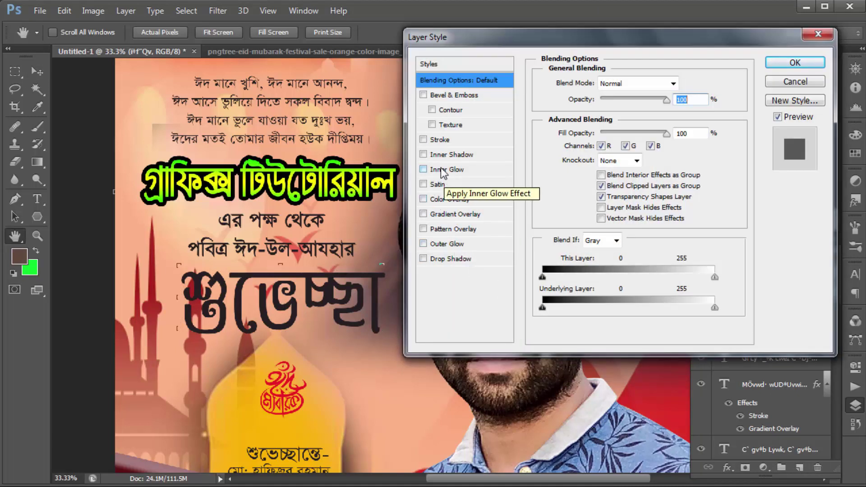
pyautogui.click(423, 139)
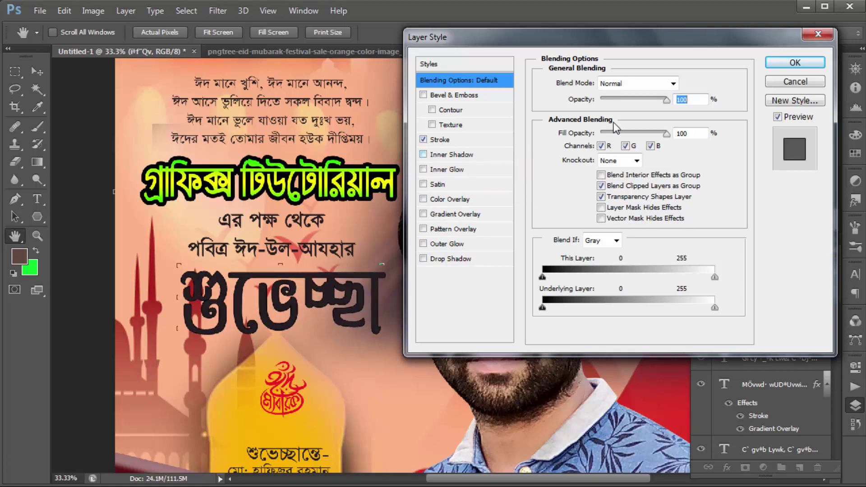
pyautogui.click(440, 139)
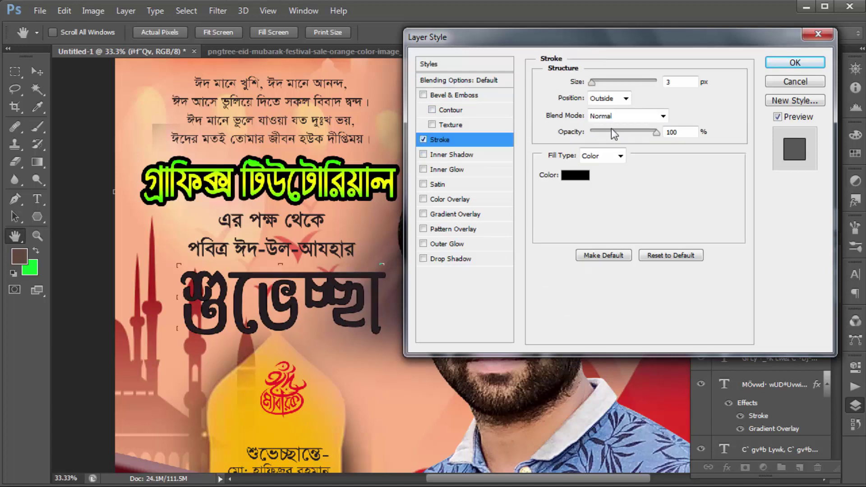
pyautogui.click(575, 175)
pyautogui.click(811, 177)
pyautogui.moveTo(492, 81); pyautogui.dragTo(478, 44)
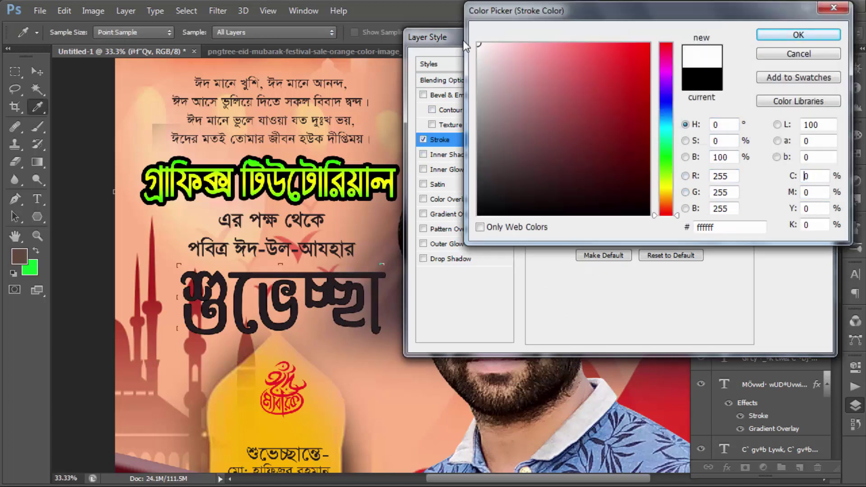
pyautogui.click(794, 35)
pyautogui.moveTo(591, 83); pyautogui.dragTo(599, 83)
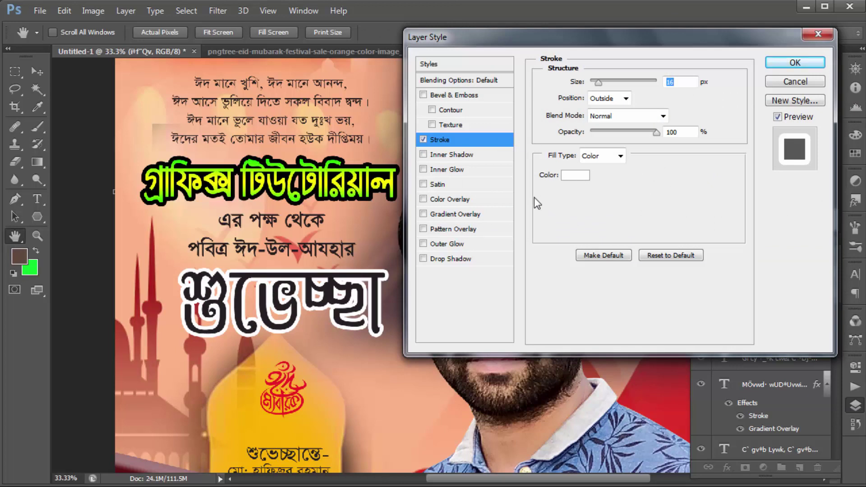
# - Add a crimson Color Overlay using colour e41124
pyautogui.click(424, 199)
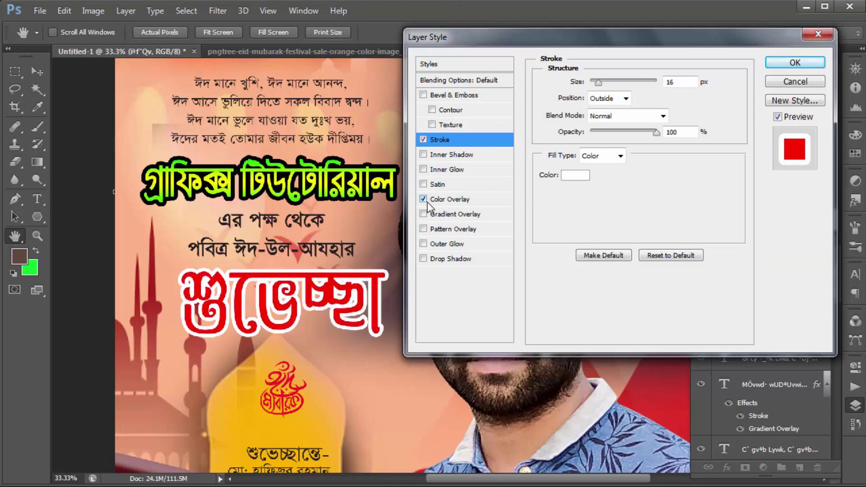
pyautogui.click(447, 202)
pyautogui.click(694, 85)
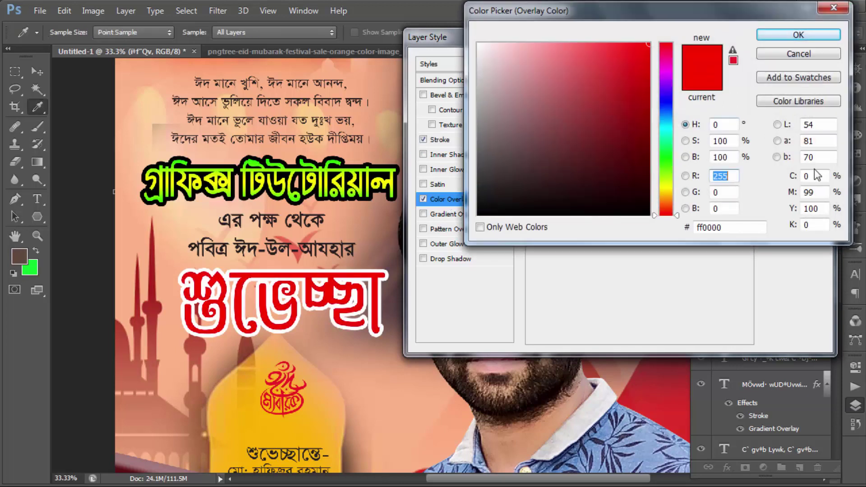
pyautogui.write('e41124')
pyautogui.press('Return')
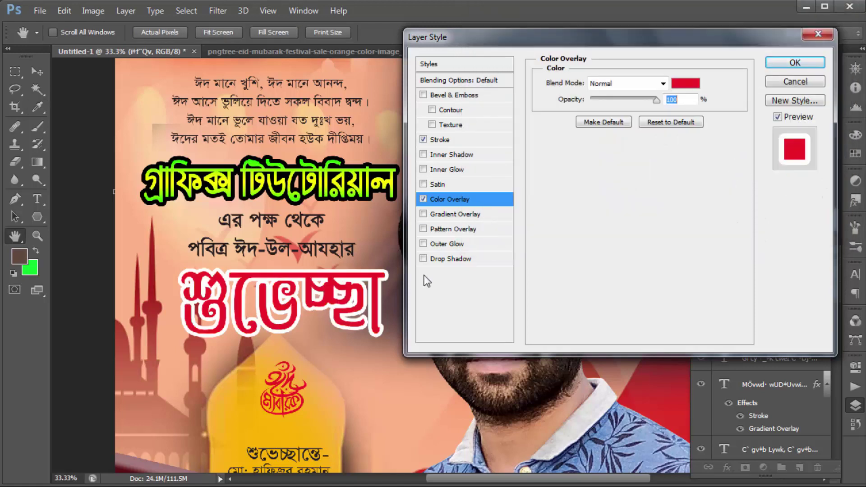
# - Add a Drop Shadow of size 109 px with increased spread, and apply the effects
pyautogui.click(423, 259)
pyautogui.click(452, 260)
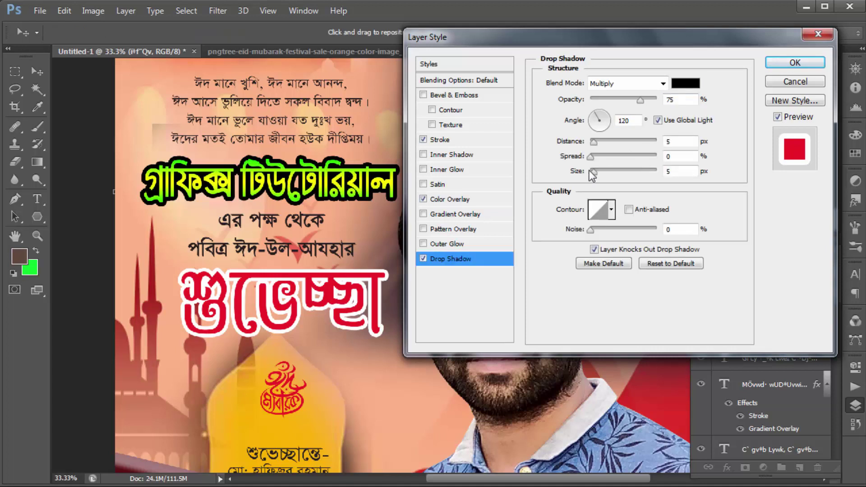
pyautogui.moveTo(600, 170)
pyautogui.mouseDown()
pyautogui.moveTo(622, 173)
pyautogui.moveTo(602, 158)
pyautogui.mouseUp()
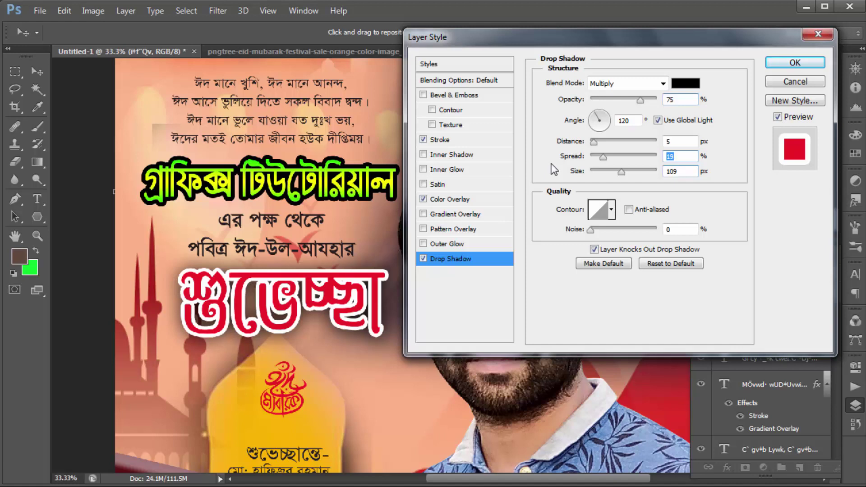
pyautogui.moveTo(607, 156); pyautogui.dragTo(626, 171)
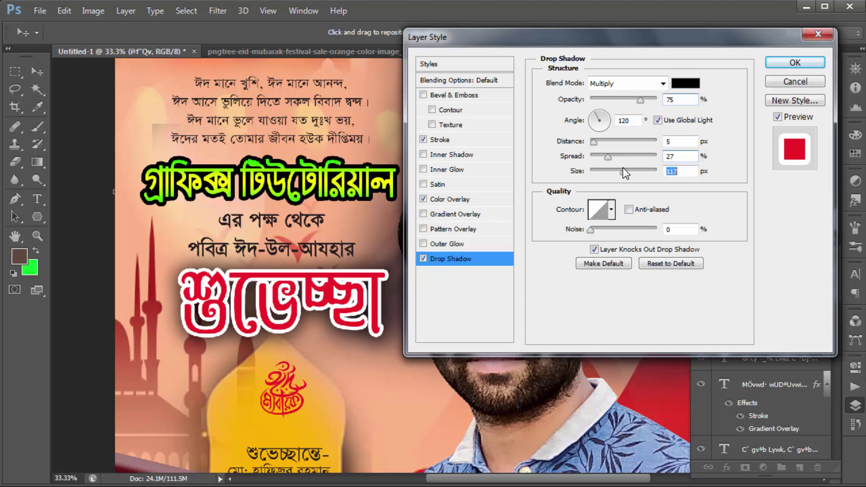
pyautogui.click(794, 63)
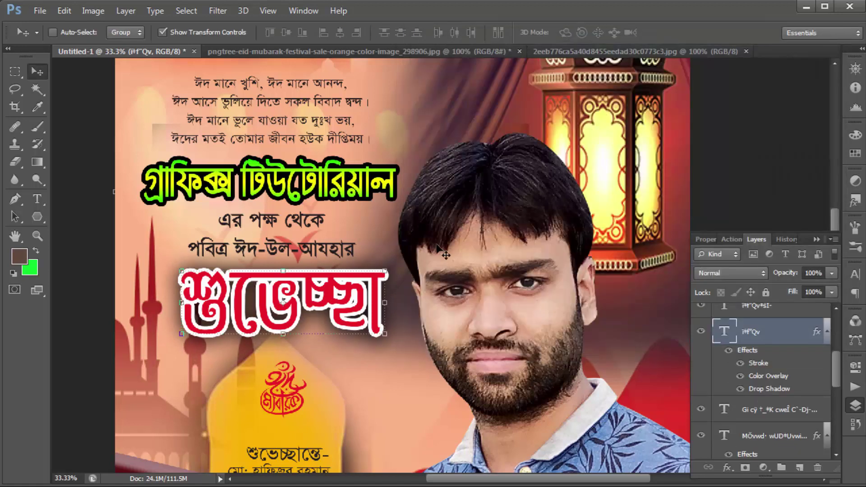
# - Enlarge the Eid Mubarak logo evenly and shift it slightly left
pyautogui.scroll(5, 438, 239)
pyautogui.scroll(-3, 438, 232)
pyautogui.scroll(-5, 440, 224)
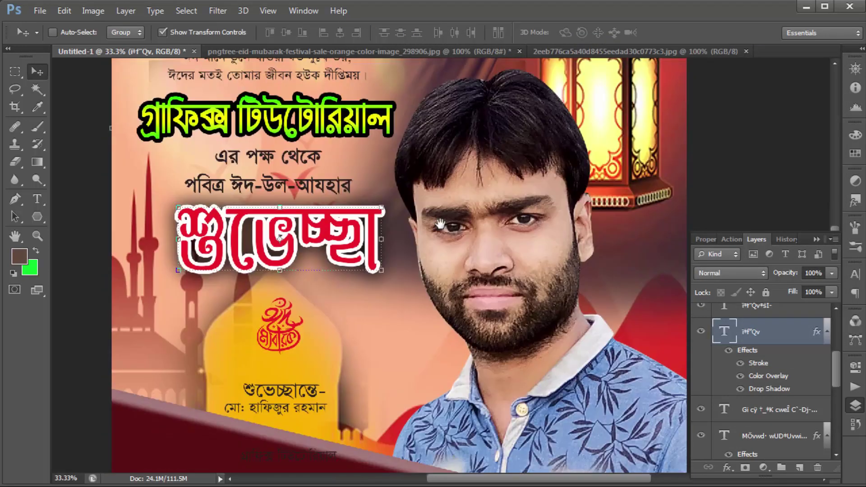
pyautogui.scroll(-4, 439, 225)
pyautogui.scroll(-2, 302, 226)
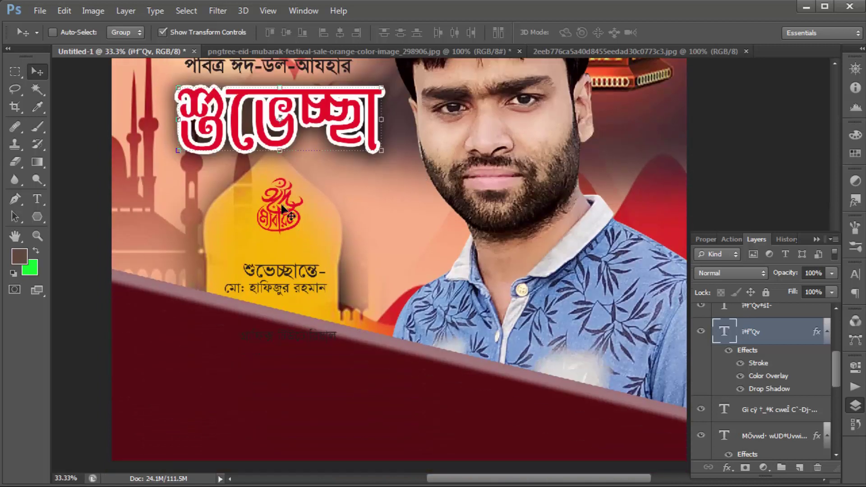
pyautogui.click(836, 308)
pyautogui.click(835, 308)
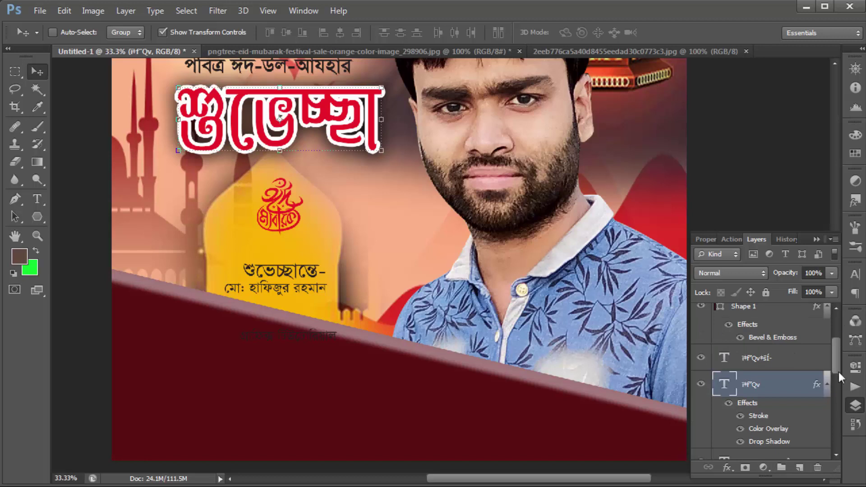
pyautogui.moveTo(838, 372); pyautogui.dragTo(837, 337)
pyautogui.click(784, 318)
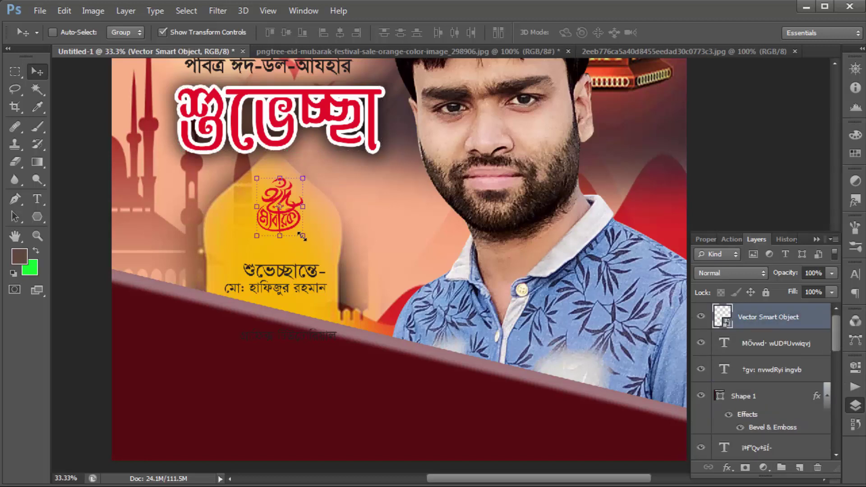
pyautogui.moveTo(302, 236); pyautogui.dragTo(348, 291)
pyautogui.moveTo(313, 230); pyautogui.dragTo(287, 235)
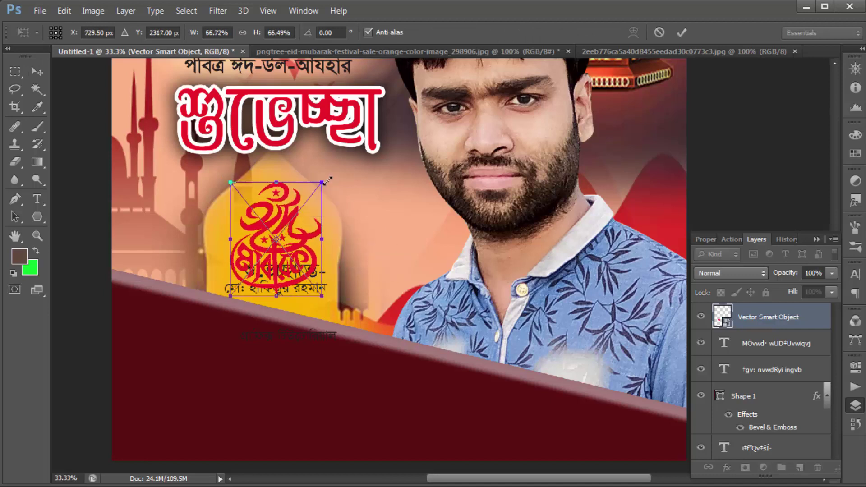
pyautogui.moveTo(327, 180); pyautogui.dragTo(325, 179)
pyautogui.press('Return')
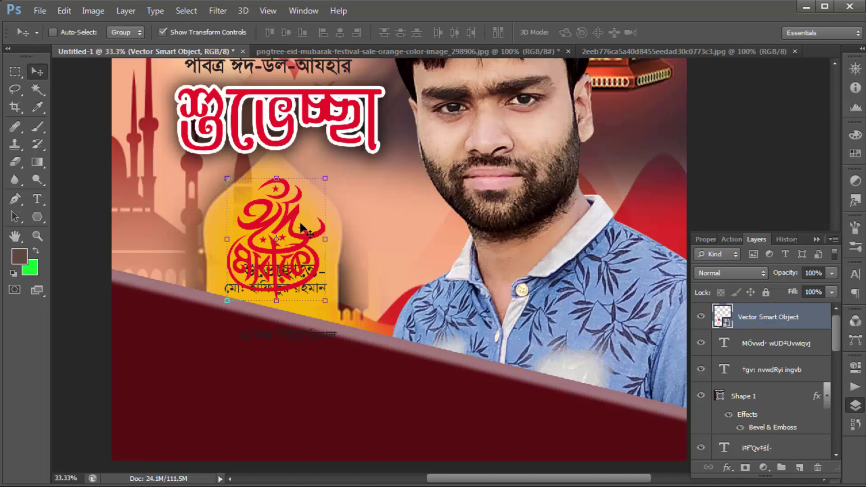
# - Move the two credit text lines from over the logo down into the maroon band
pyautogui.click(763, 350)
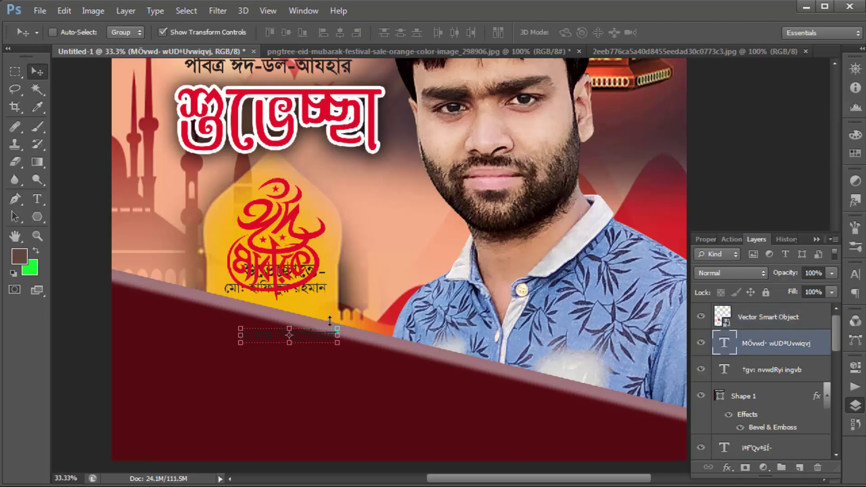
pyautogui.moveTo(315, 333); pyautogui.dragTo(280, 422)
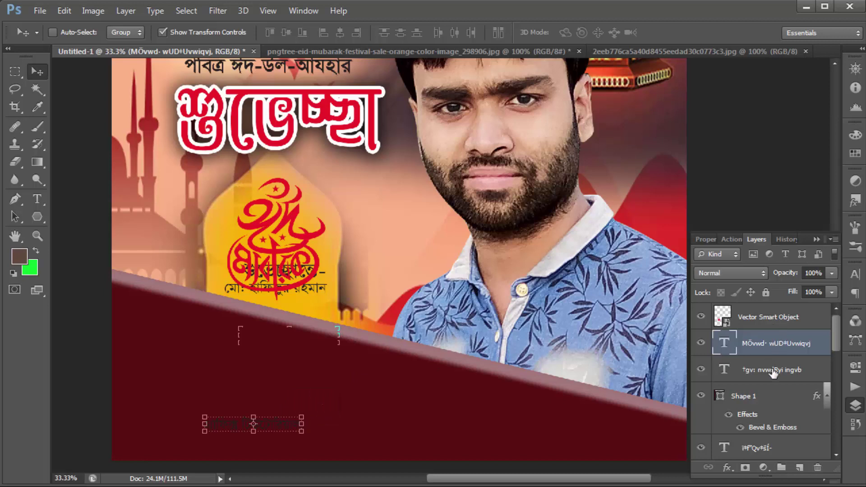
pyautogui.click(718, 369)
pyautogui.moveTo(314, 292); pyautogui.dragTo(295, 407)
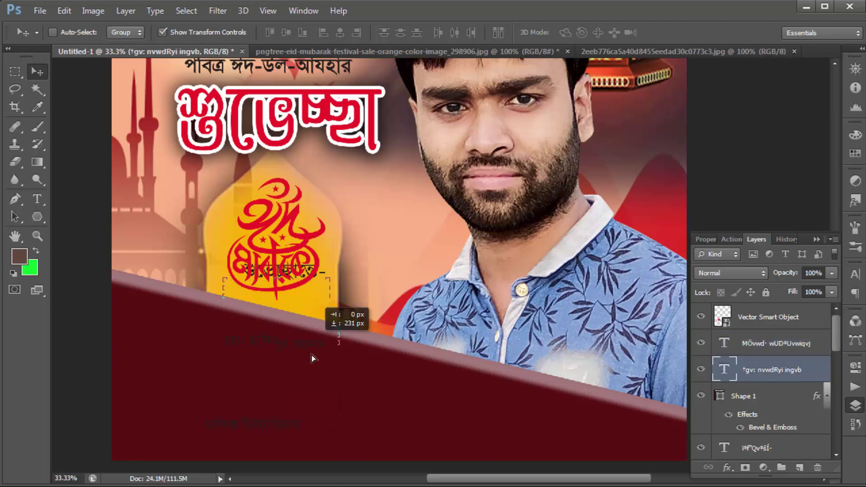
pyautogui.click(789, 345)
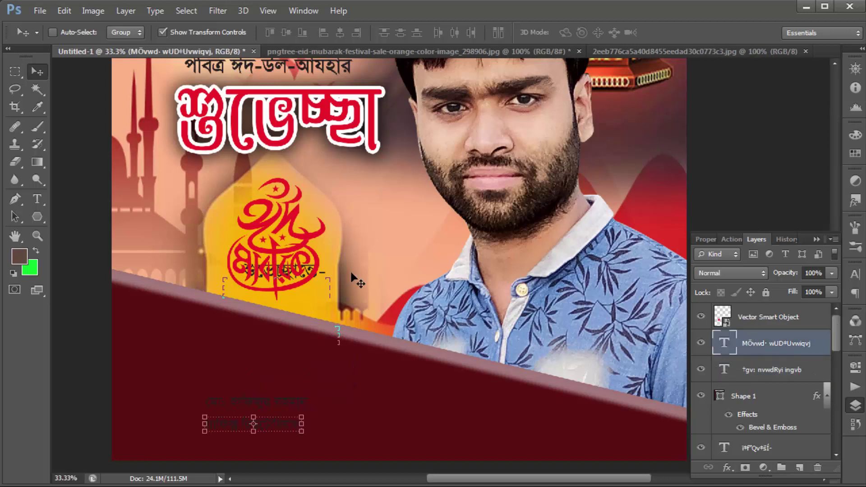
pyautogui.click(768, 380)
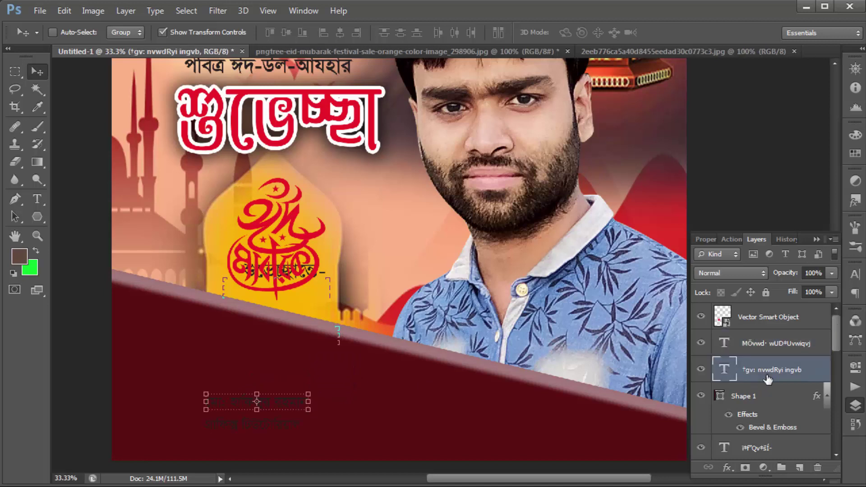
# - Stretch the remaining text line wider into the band and raise its layer under the logo
pyautogui.click(774, 450)
pyautogui.hotkey('ctrl', 't')
pyautogui.moveTo(325, 273)
pyautogui.mouseDown()
pyautogui.moveTo(365, 273)
pyautogui.moveTo(279, 377)
pyautogui.mouseUp()
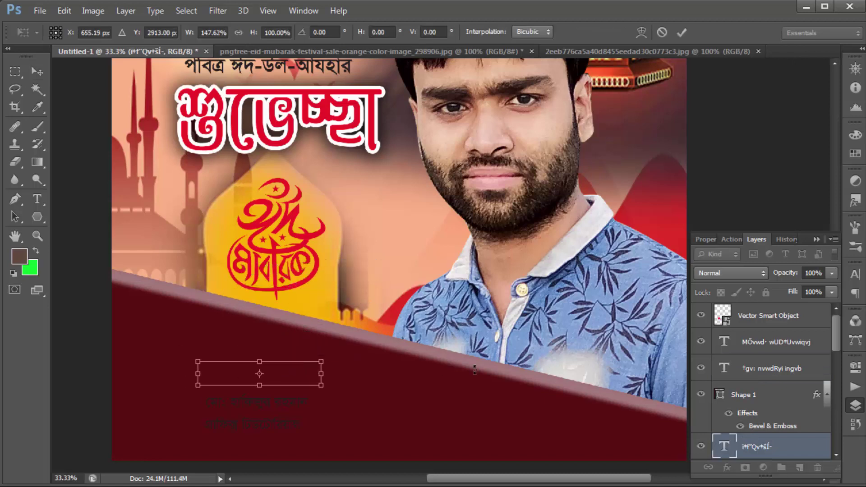
pyautogui.press('Return')
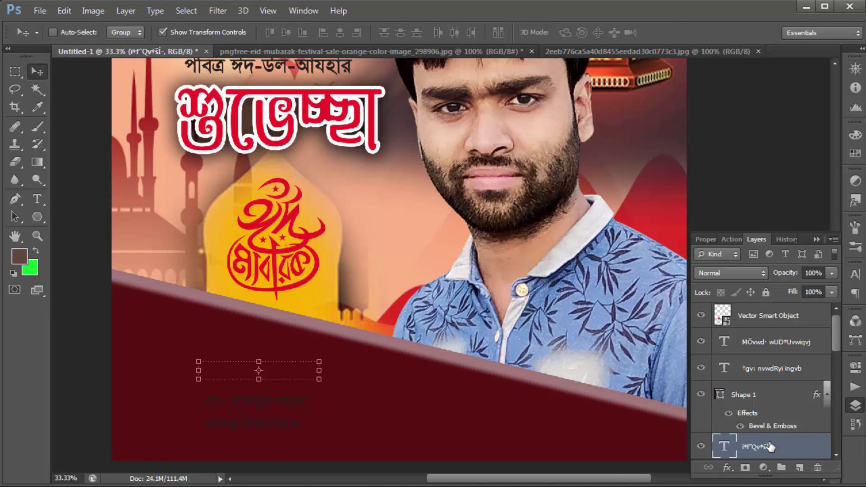
pyautogui.moveTo(769, 448); pyautogui.dragTo(762, 331)
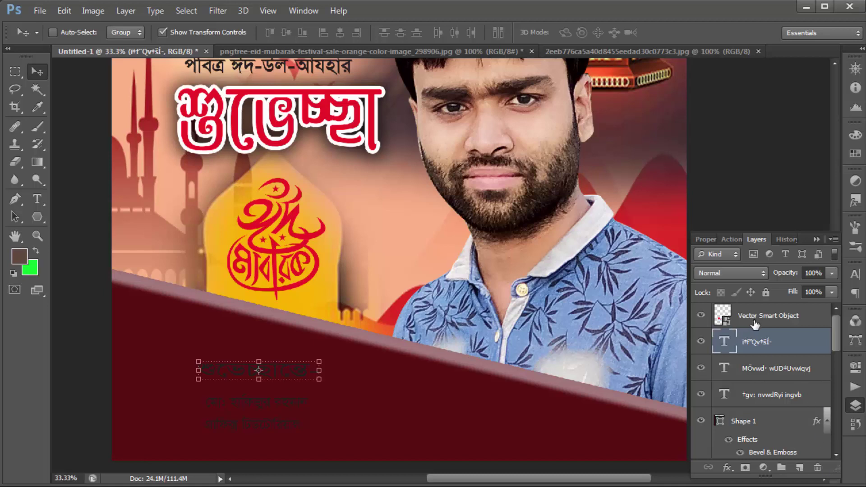
pyautogui.click(788, 318)
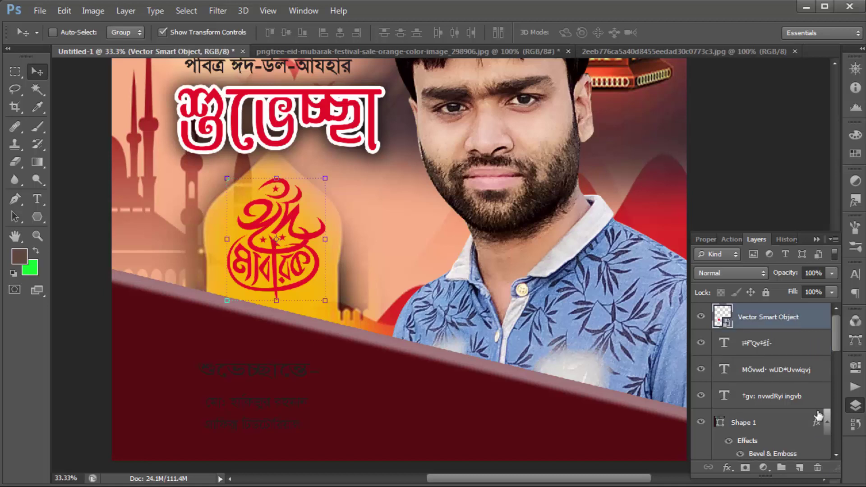
# - Add a white Color Overlay to the logo layer through Blending Options
pyautogui.rightClick(764, 318)
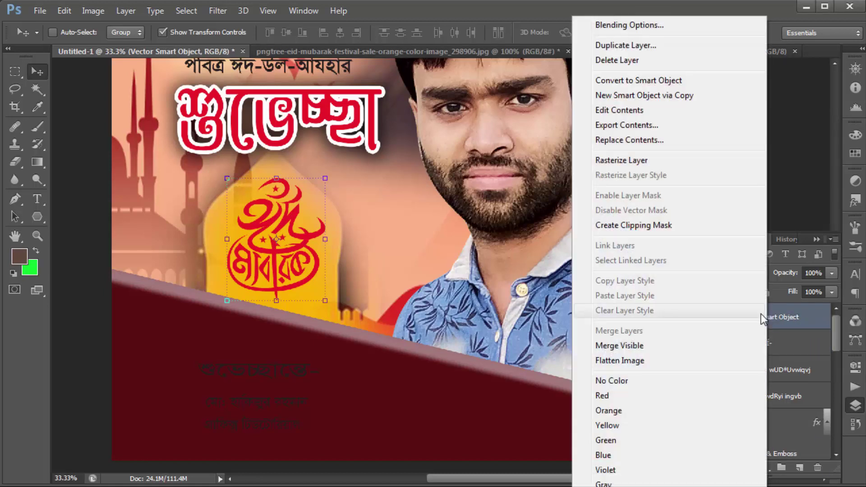
pyautogui.click(632, 25)
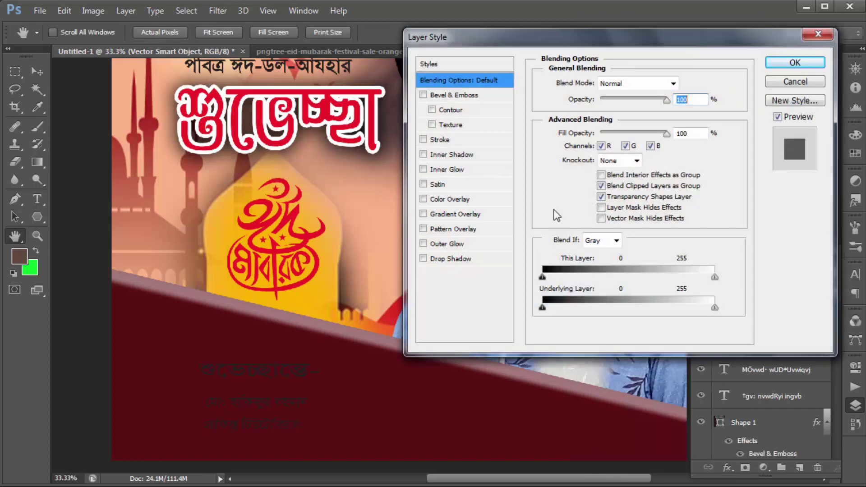
pyautogui.click(423, 199)
pyautogui.click(453, 199)
pyautogui.click(689, 85)
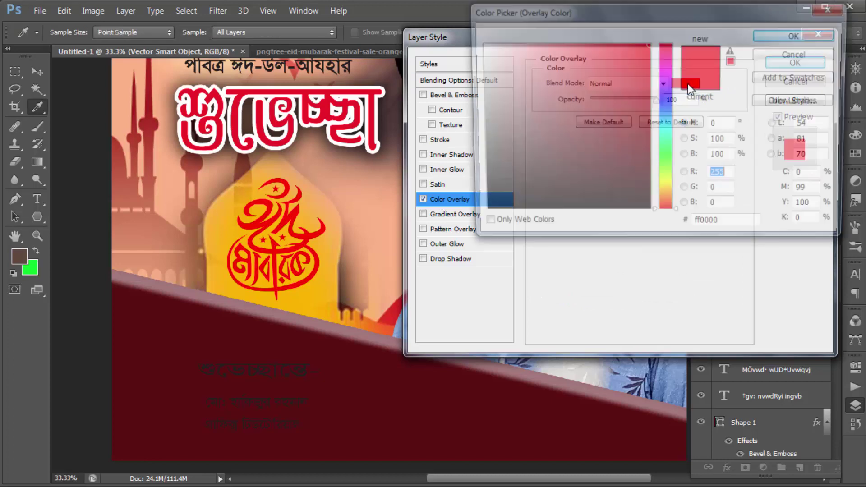
pyautogui.doubleClick(825, 192)
pyautogui.write('0')
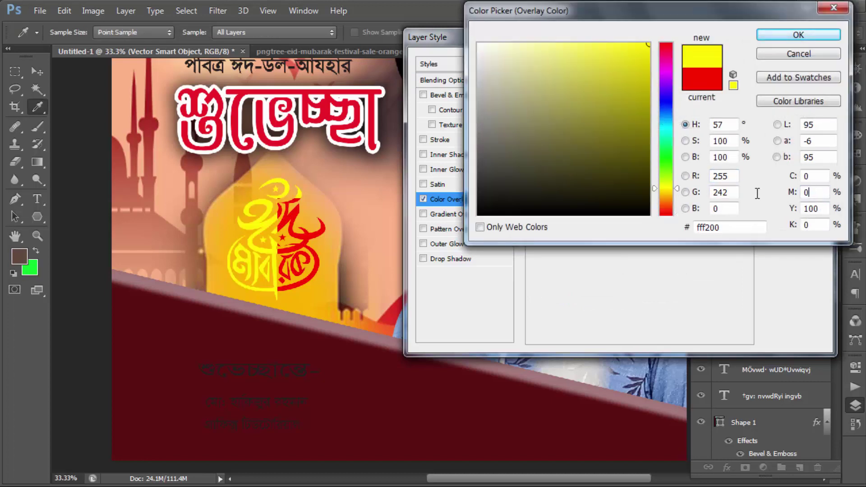
pyautogui.press('Tab')
pyautogui.write('0')
pyautogui.press('Tab')
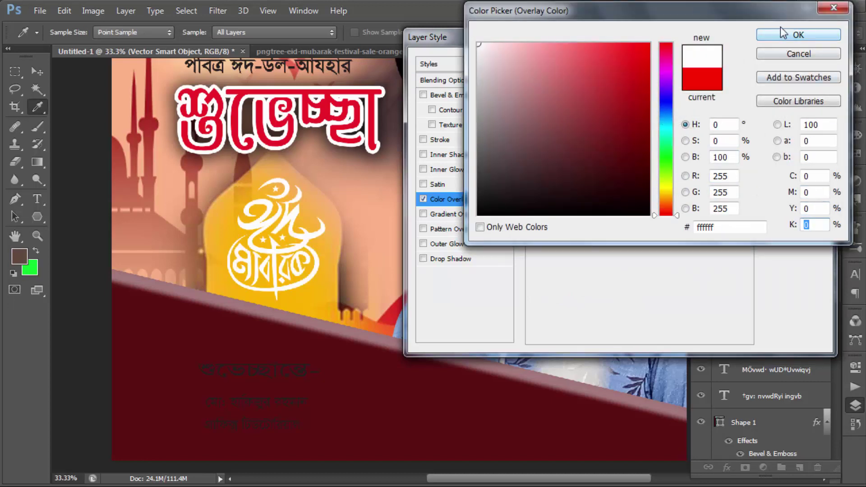
pyautogui.click(798, 36)
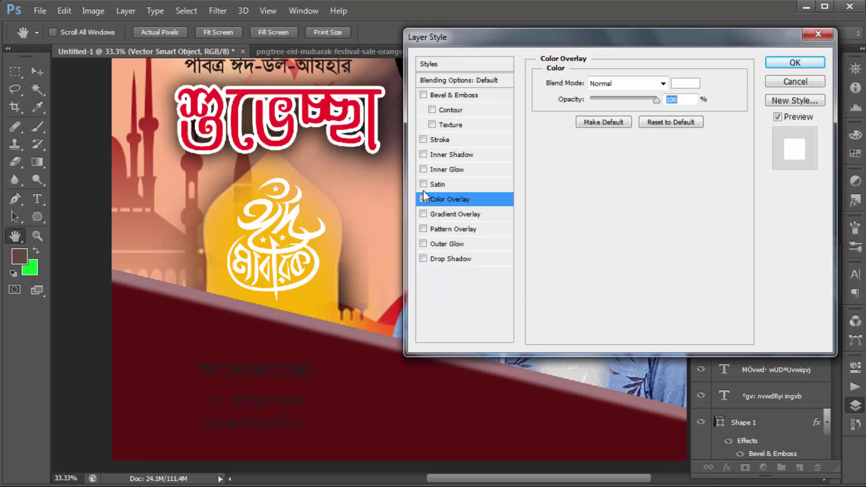
# - Add a 9 px Stroke and a 62 px Drop Shadow to the logo
pyautogui.click(429, 139)
pyautogui.moveTo(592, 80); pyautogui.dragTo(593, 80)
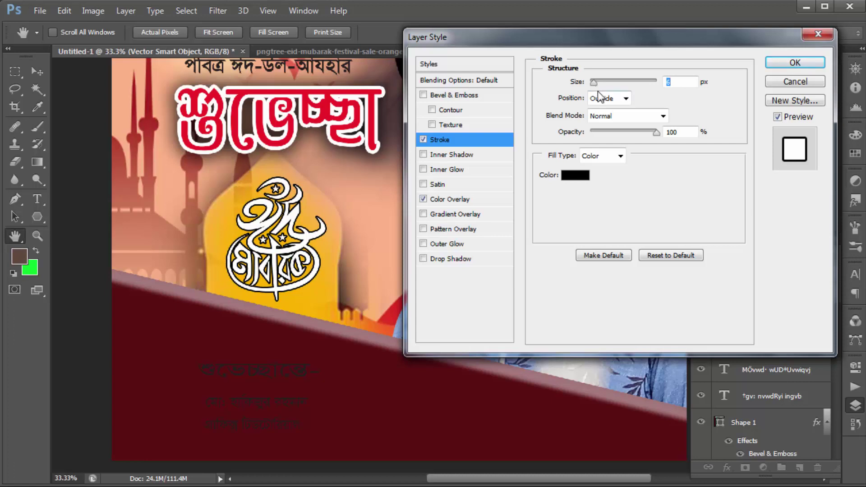
pyautogui.click(426, 260)
pyautogui.click(447, 259)
pyautogui.moveTo(590, 170); pyautogui.dragTo(609, 171)
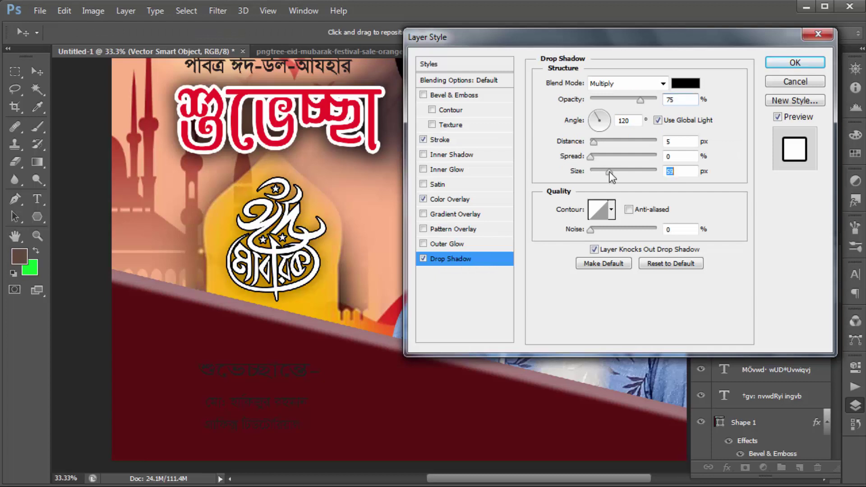
# - Change the overlay colour to pale green 9ee888 and apply the logo's effects
pyautogui.click(444, 200)
pyautogui.click(459, 203)
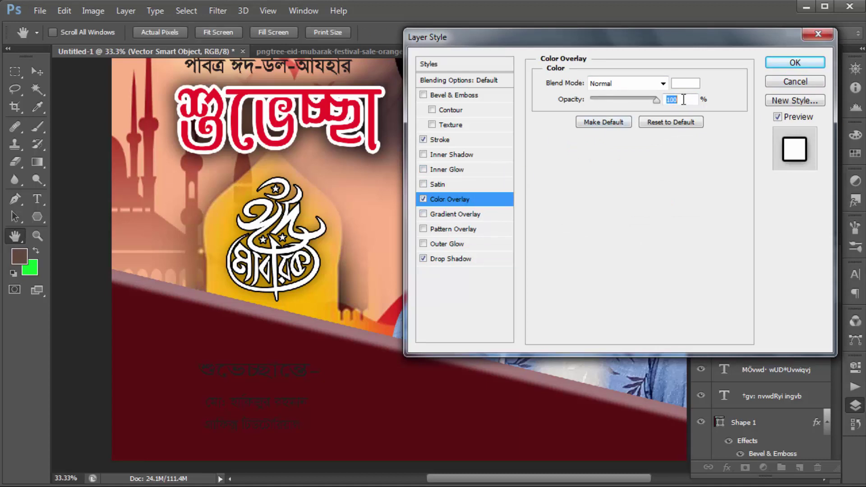
pyautogui.click(685, 83)
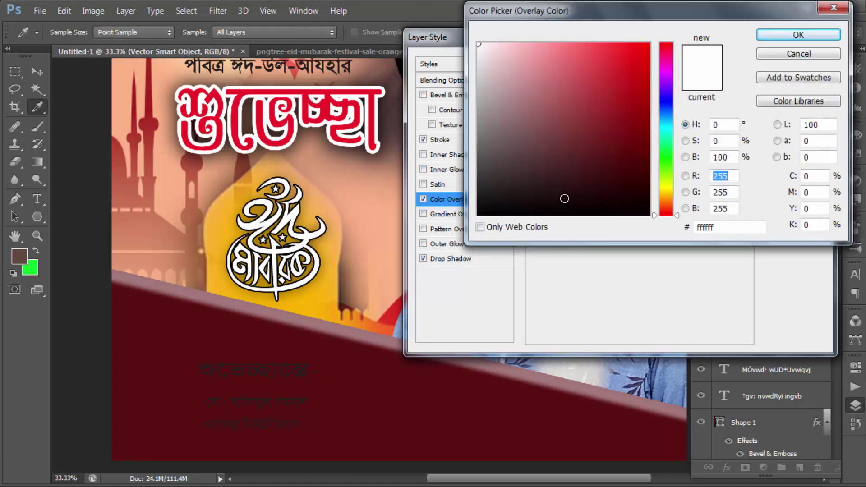
pyautogui.click(667, 173)
pyautogui.click(627, 89)
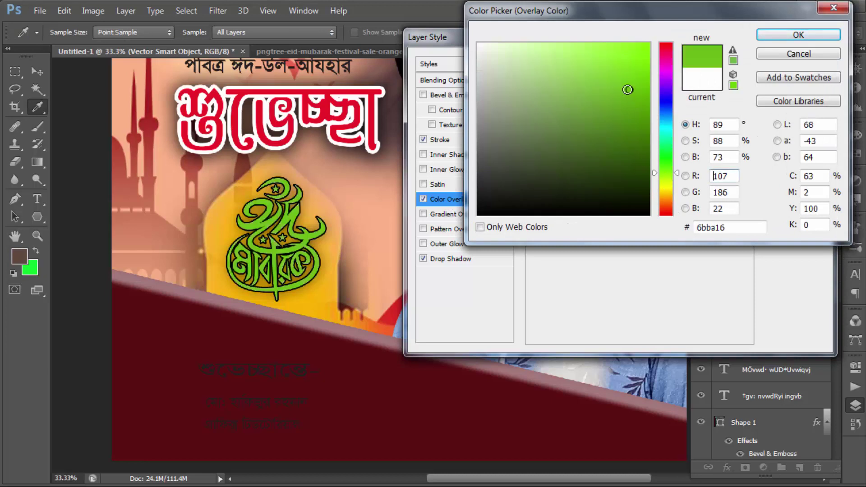
pyautogui.click(522, 71)
pyautogui.click(666, 165)
pyautogui.click(549, 68)
pyautogui.click(557, 95)
pyautogui.click(553, 47)
pyautogui.click(550, 58)
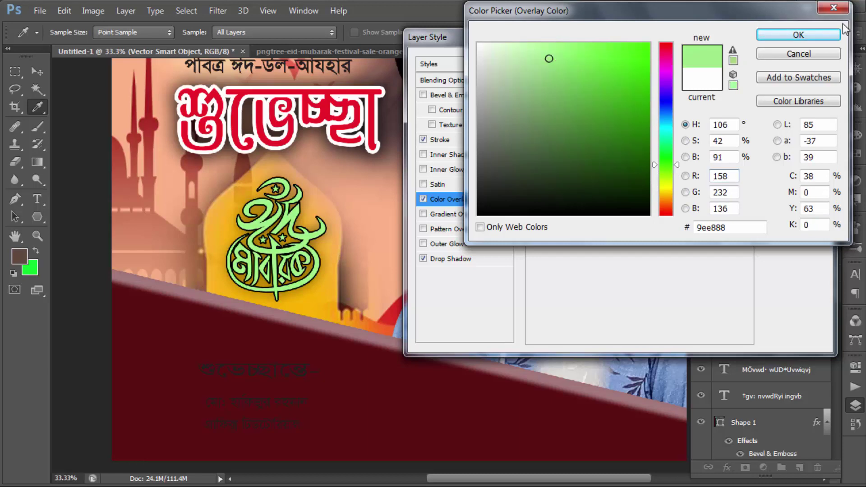
pyautogui.click(798, 35)
pyautogui.click(795, 62)
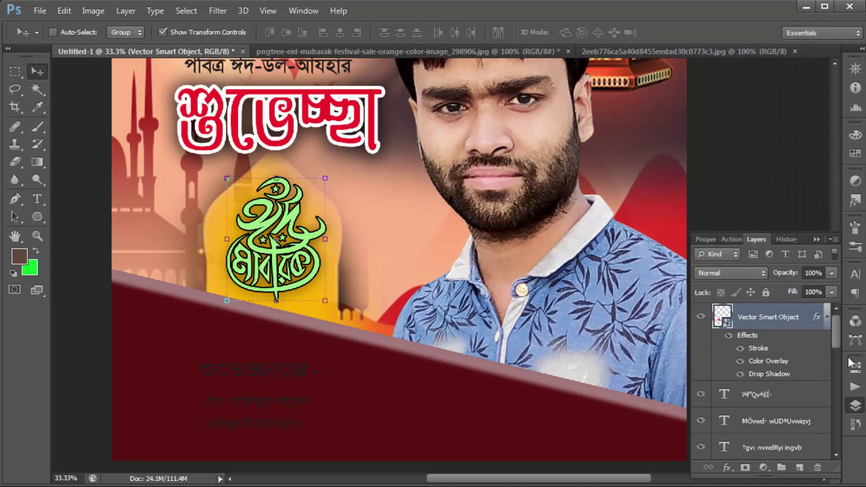
# - Make the line below the logo narrower and taller, and enlarge the name line about double
pyautogui.click(769, 396)
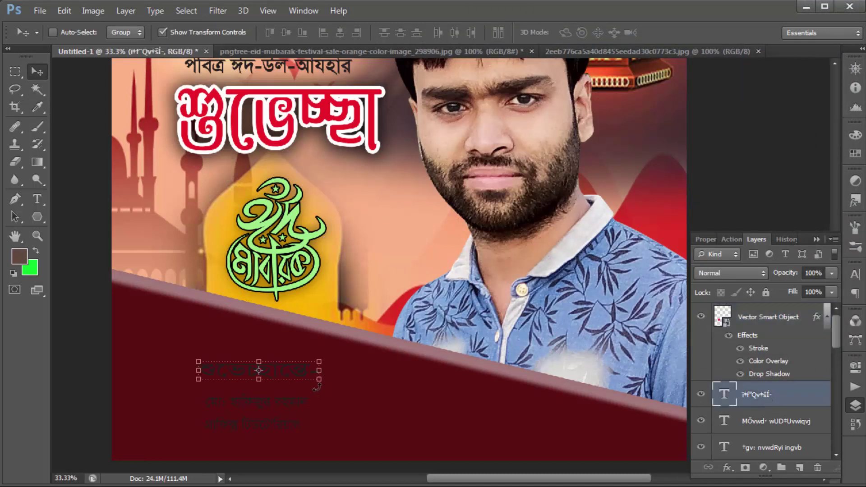
pyautogui.moveTo(317, 386); pyautogui.dragTo(295, 383)
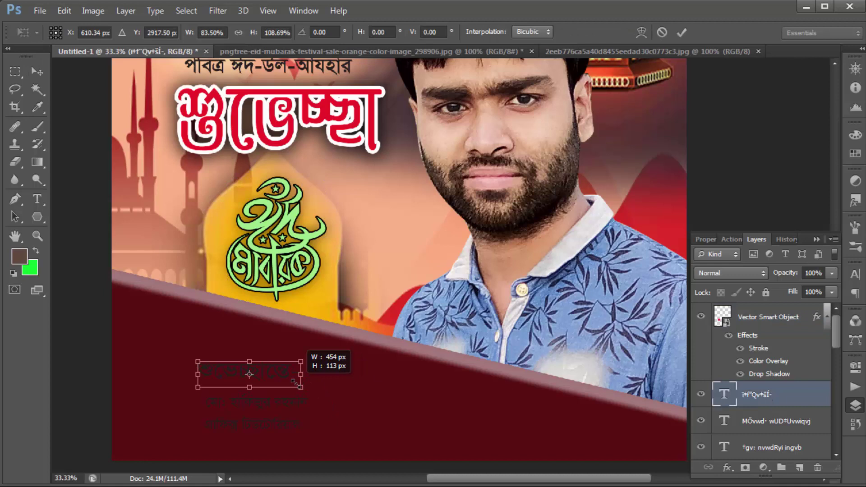
pyautogui.click(681, 33)
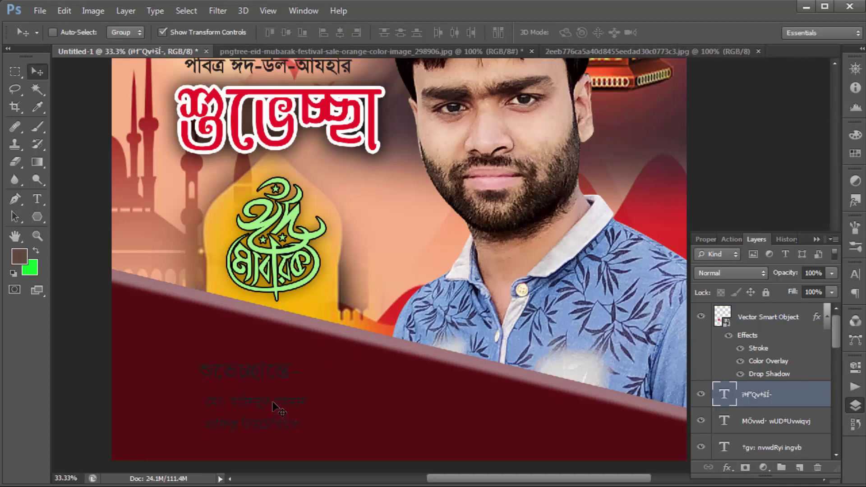
pyautogui.click(746, 424)
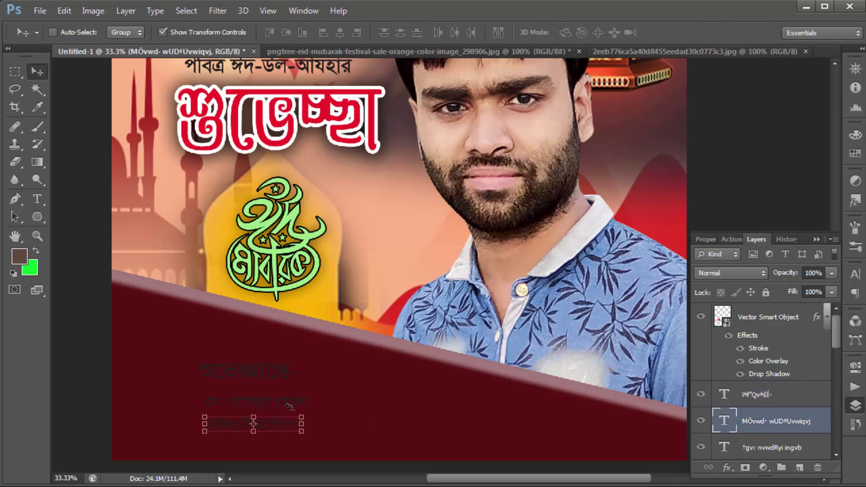
pyautogui.click(762, 446)
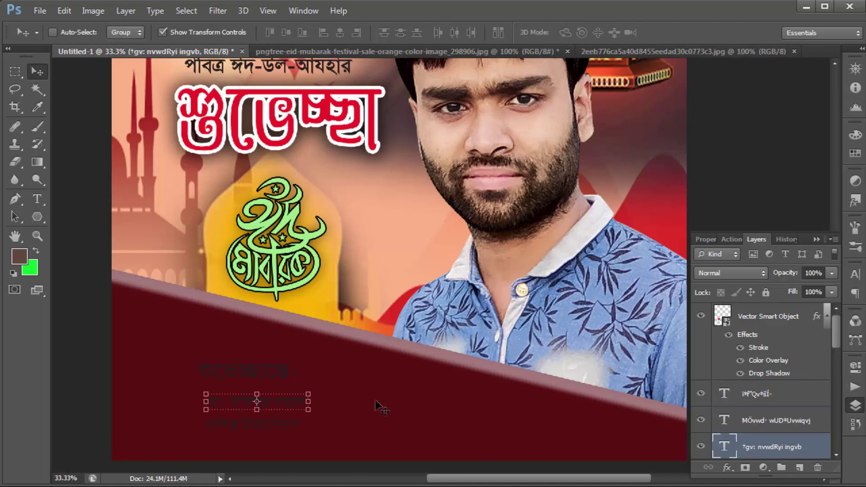
pyautogui.moveTo(309, 394); pyautogui.dragTo(430, 369)
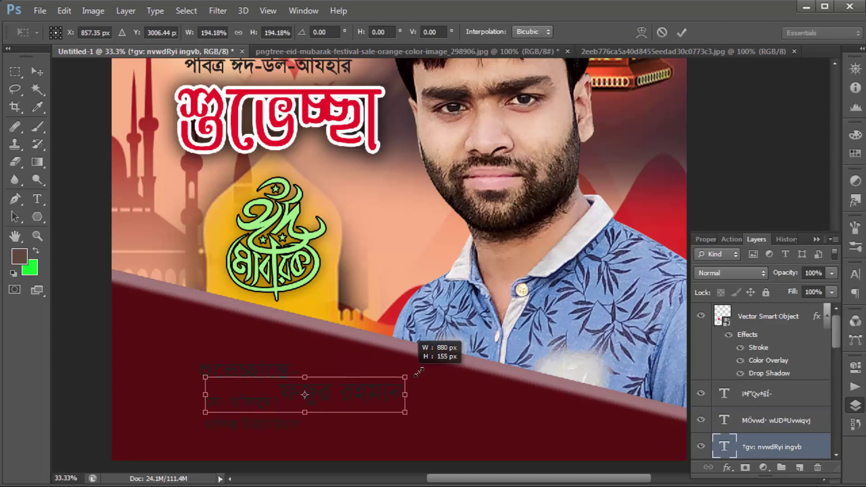
pyautogui.moveTo(363, 389); pyautogui.dragTo(358, 393)
pyautogui.press('Return')
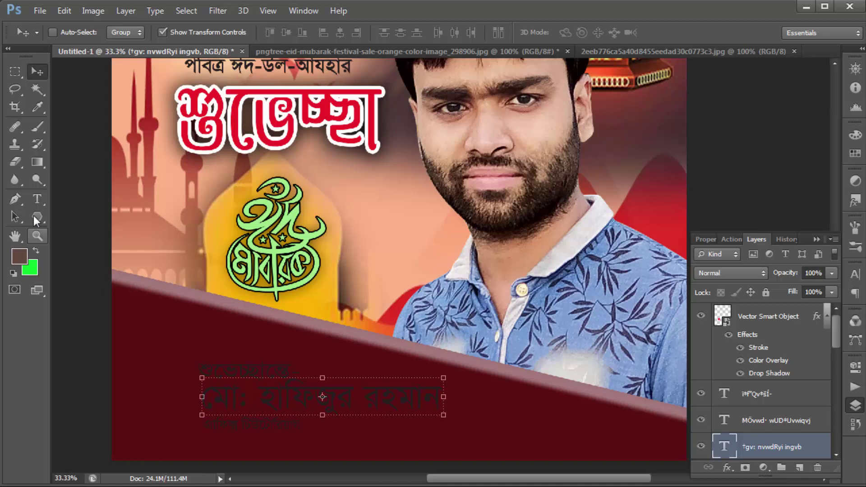
# - Make the name text bold and bright yellow (e8f421), and commit the edit
pyautogui.click(37, 199)
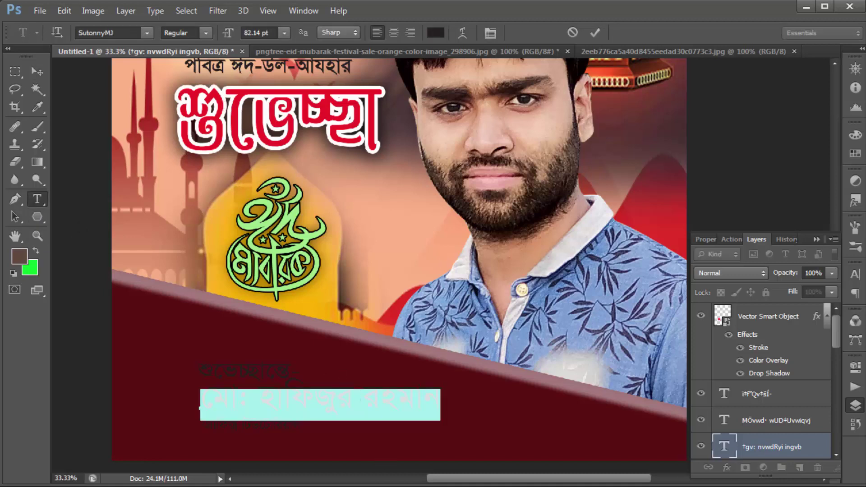
pyautogui.click(207, 32)
pyautogui.click(186, 69)
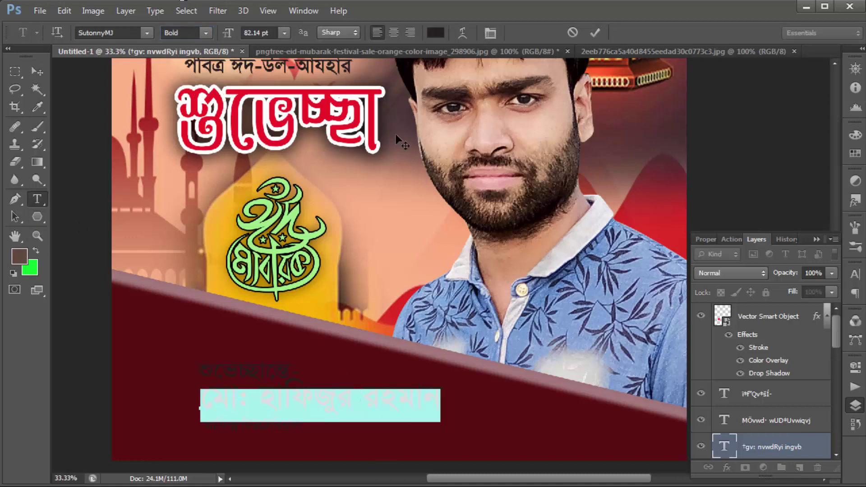
pyautogui.click(436, 33)
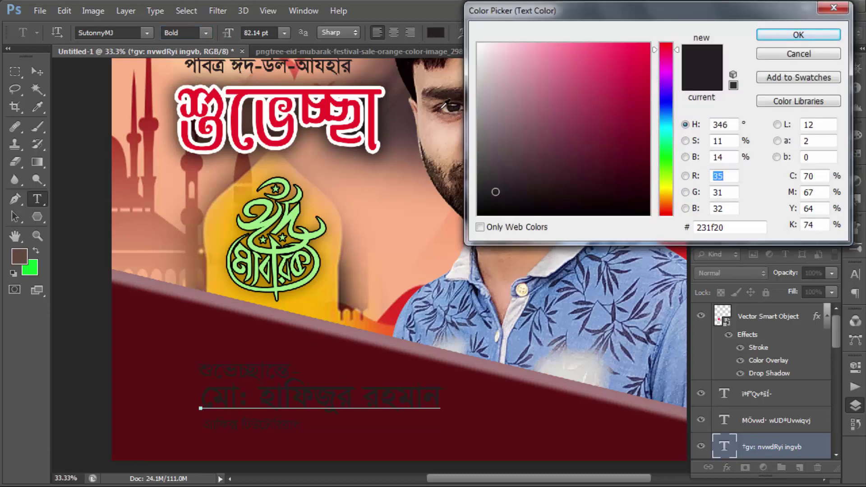
pyautogui.moveTo(665, 172); pyautogui.dragTo(666, 185)
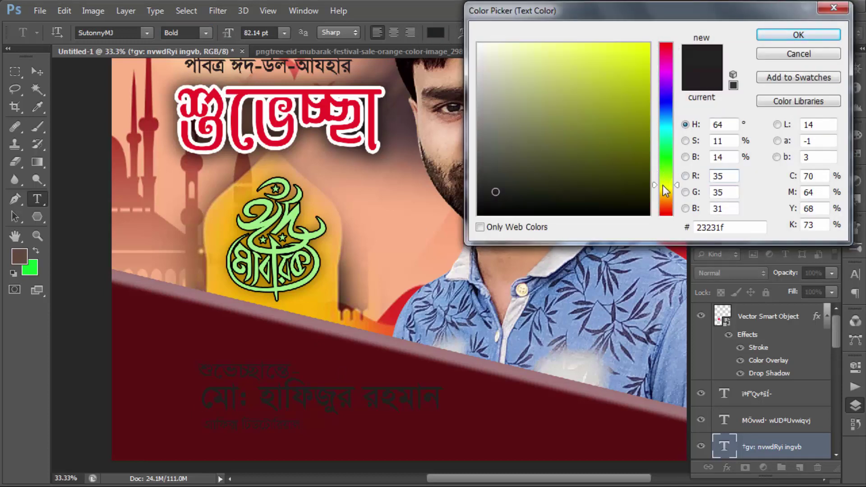
pyautogui.click(626, 51)
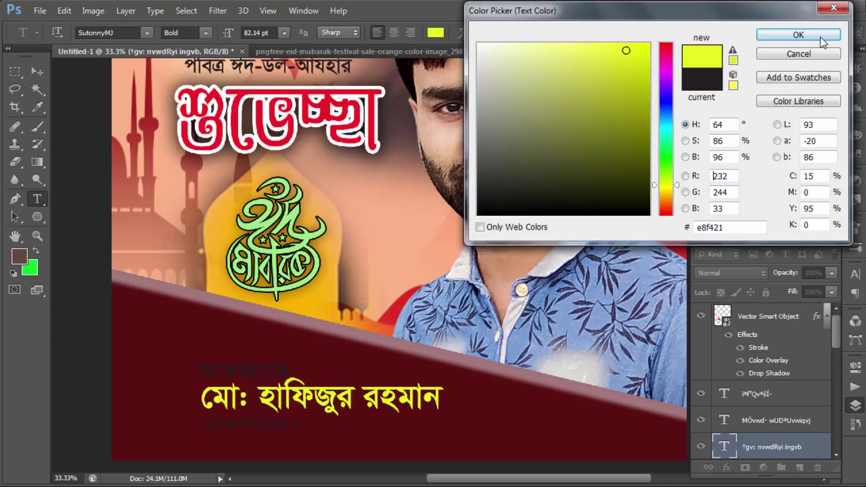
pyautogui.click(807, 40)
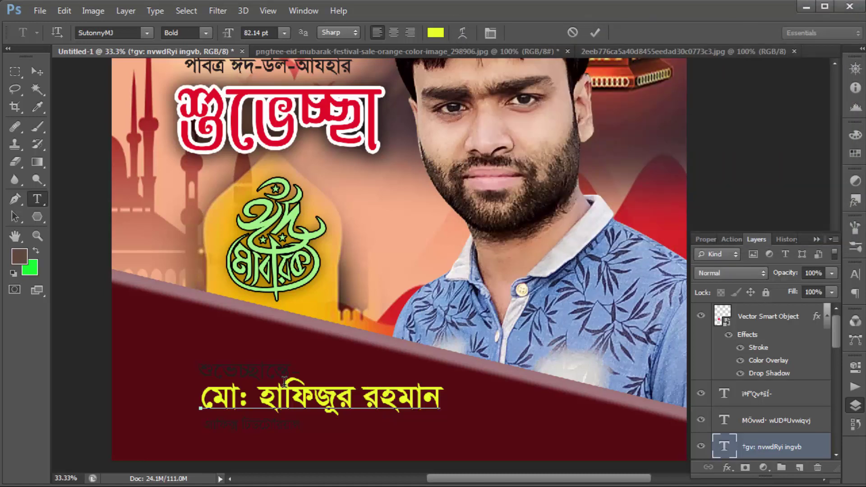
pyautogui.click(37, 72)
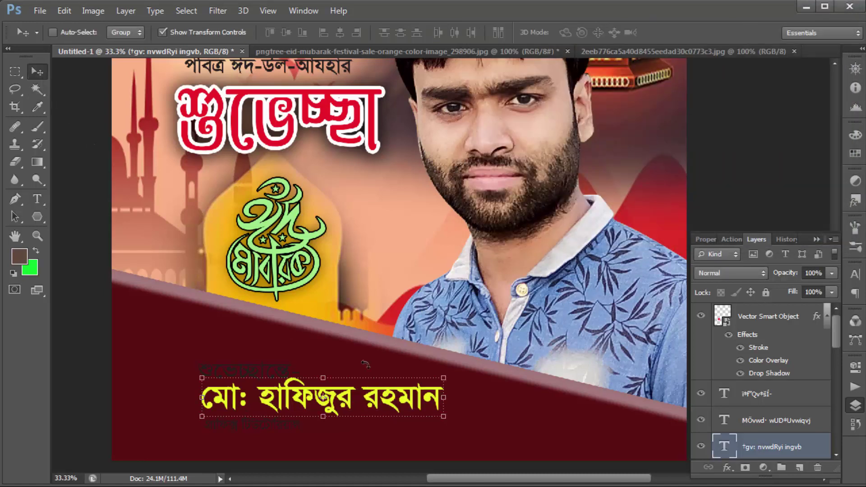
# - Nudge the শুভেচ্ছান্তে- line up and make it bold and white
pyautogui.click(764, 406)
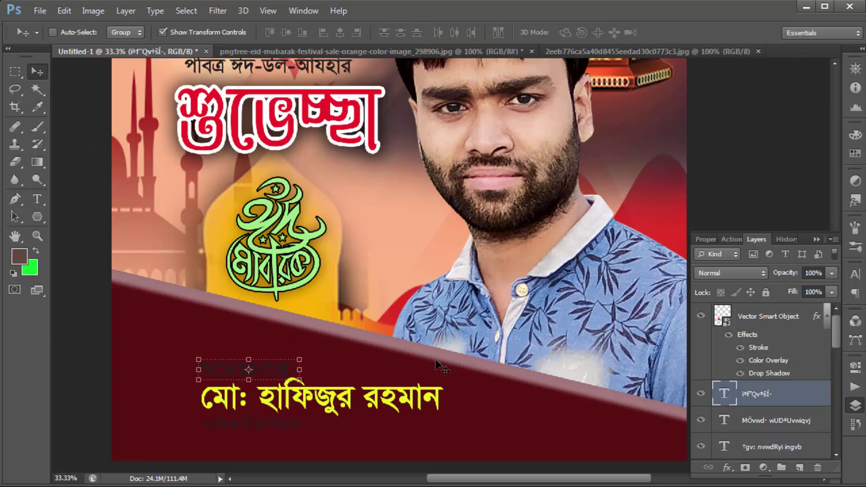
pyautogui.hotkey('shift', 'Up')
pyautogui.click(36, 199)
pyautogui.doubleClick(238, 368)
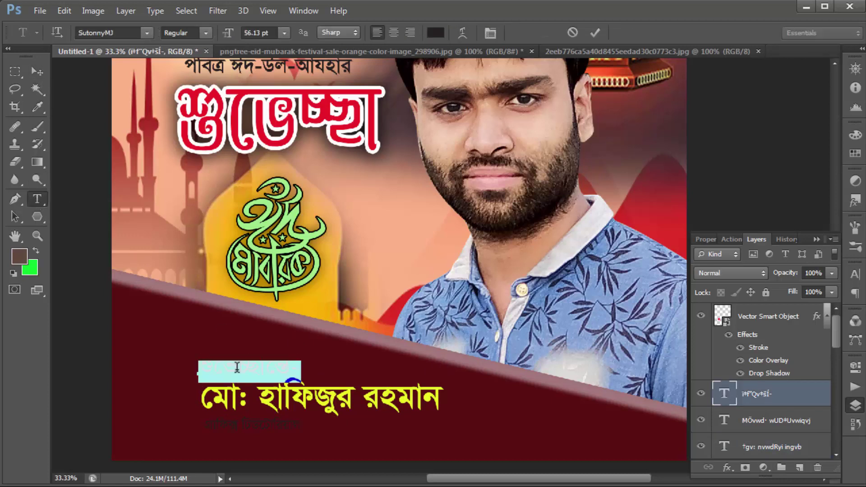
pyautogui.click(206, 33)
pyautogui.click(183, 71)
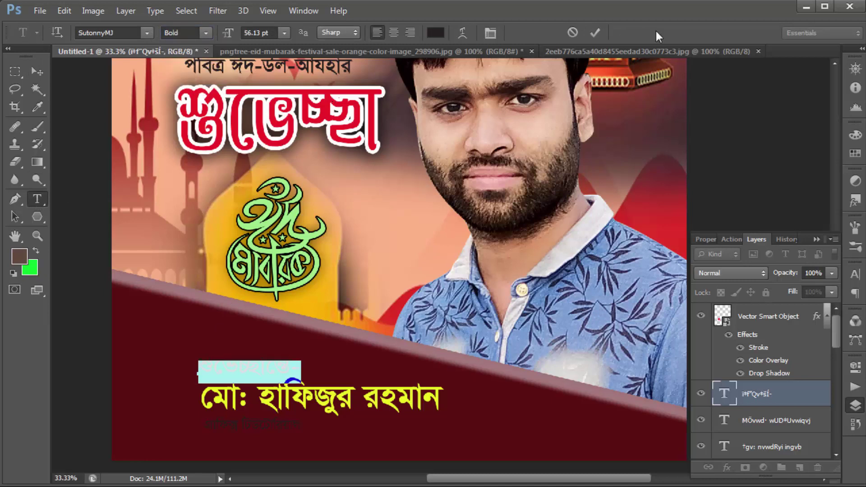
pyautogui.click(436, 33)
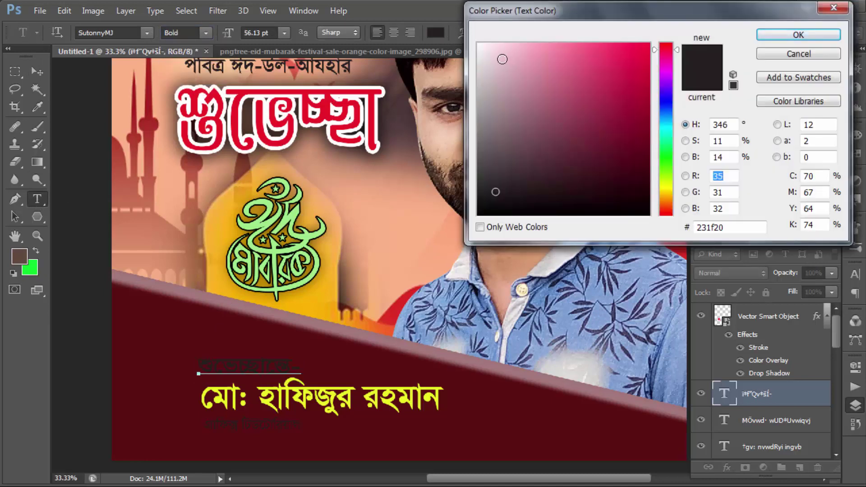
pyautogui.moveTo(502, 59); pyautogui.dragTo(477, 41)
pyautogui.click(799, 34)
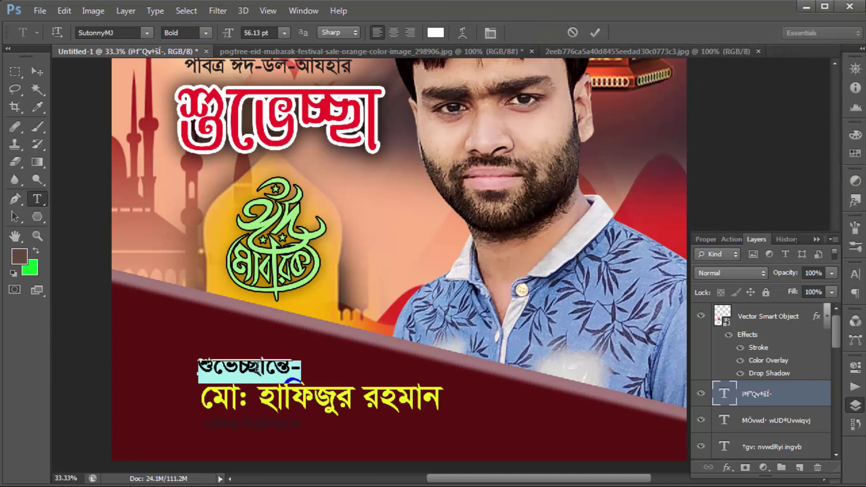
pyautogui.hotkey('ctrl', 'Return')
pyautogui.click(40, 72)
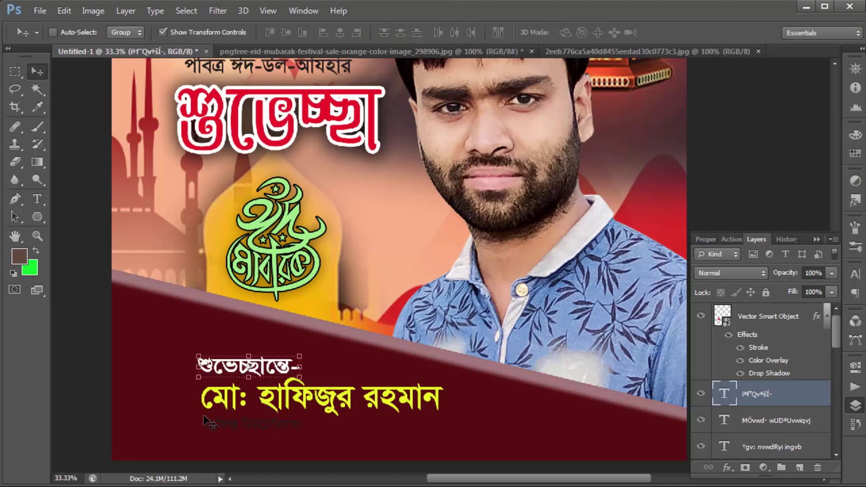
# - Start stretching the subtitle line below the yellow name wider
pyautogui.click(771, 447)
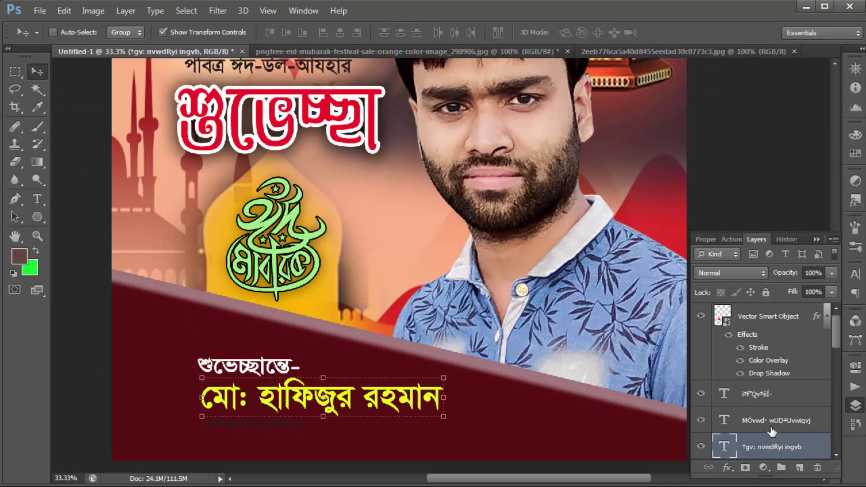
pyautogui.click(748, 424)
pyautogui.moveTo(301, 424); pyautogui.dragTo(360, 444)
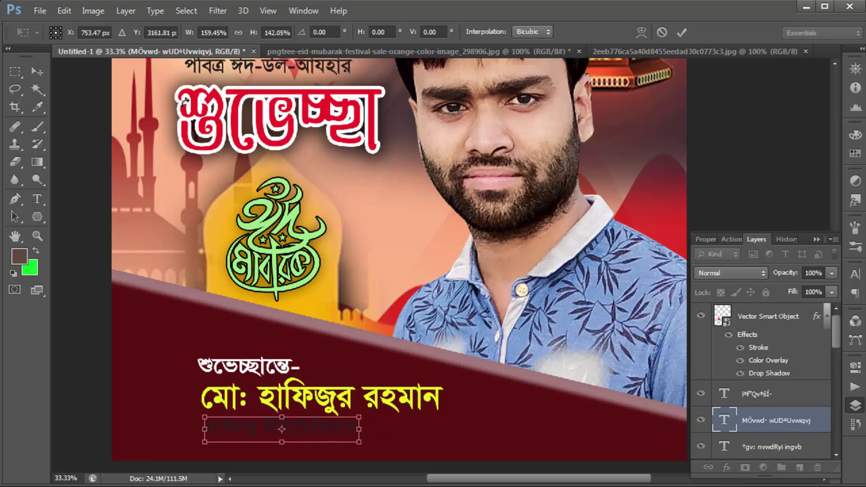
# - Apply the wider stretch to the গ্রাফিক্স টিউটোরিয়াল line and make its text bold and white
pyautogui.click(37, 72)
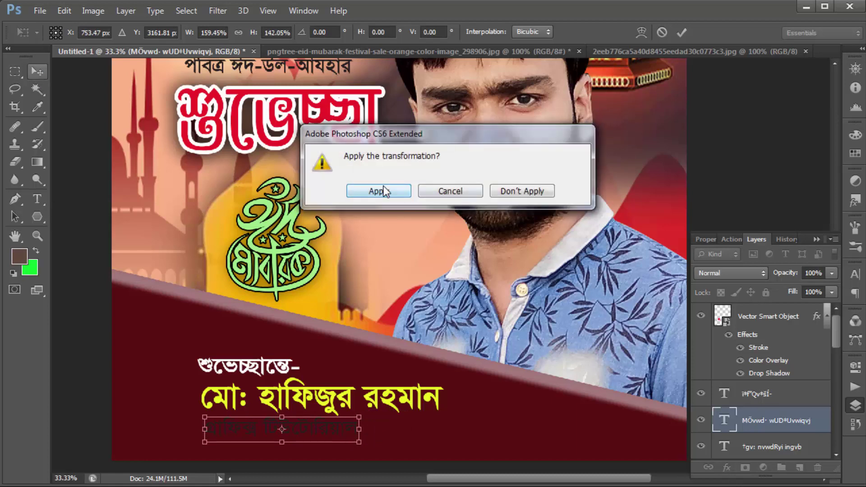
pyautogui.click(382, 189)
pyautogui.click(37, 198)
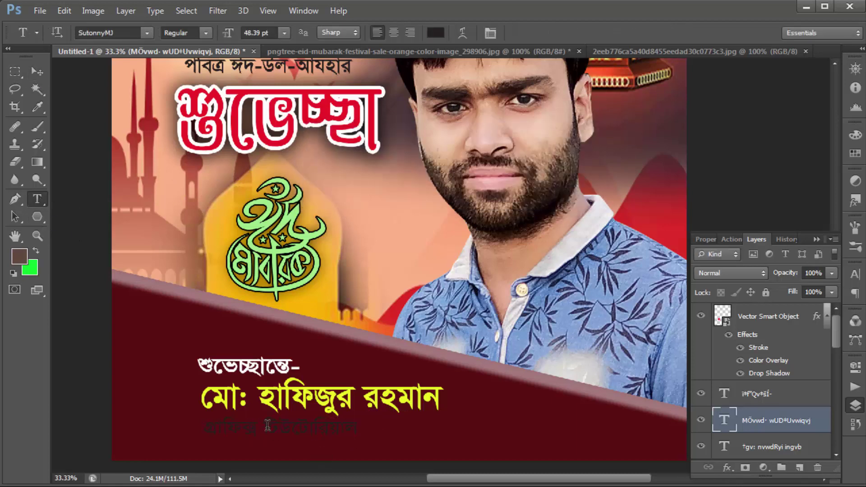
pyautogui.tripleClick(271, 429)
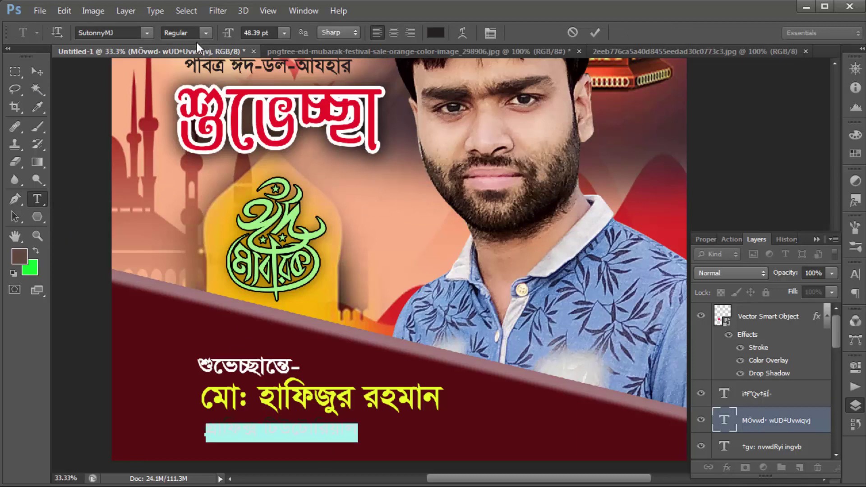
pyautogui.click(206, 33)
pyautogui.click(186, 73)
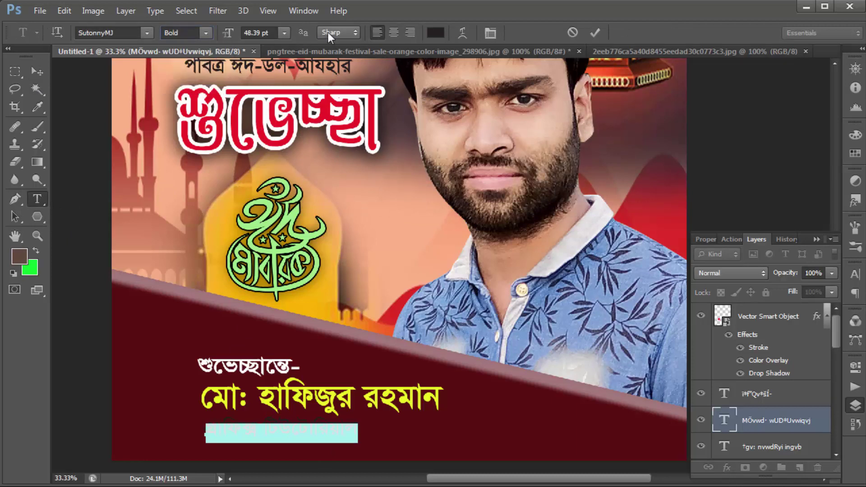
pyautogui.click(435, 32)
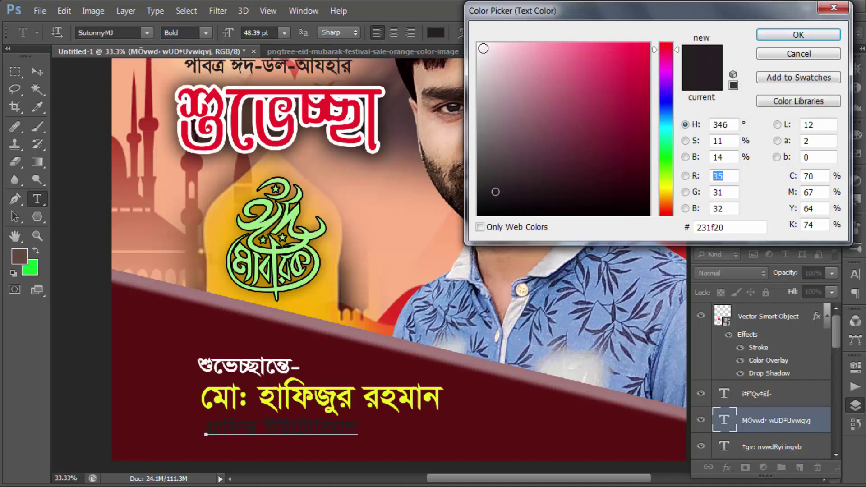
pyautogui.click(479, 43)
pyautogui.click(835, 39)
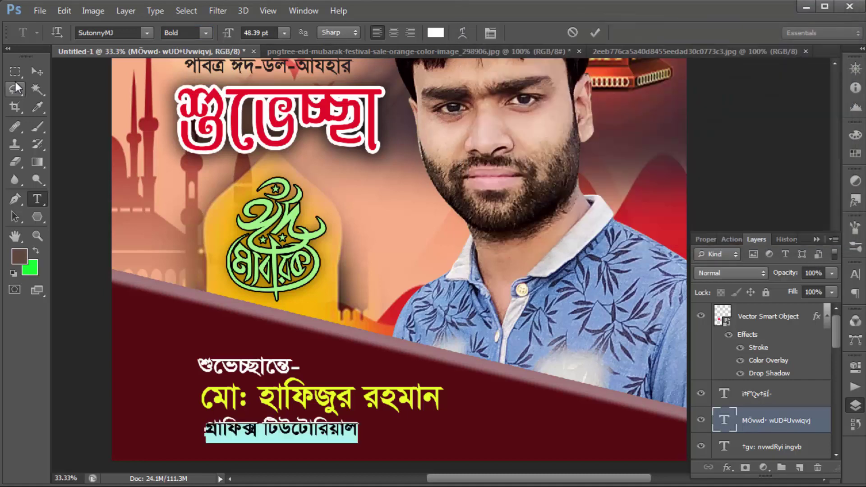
pyautogui.click(37, 73)
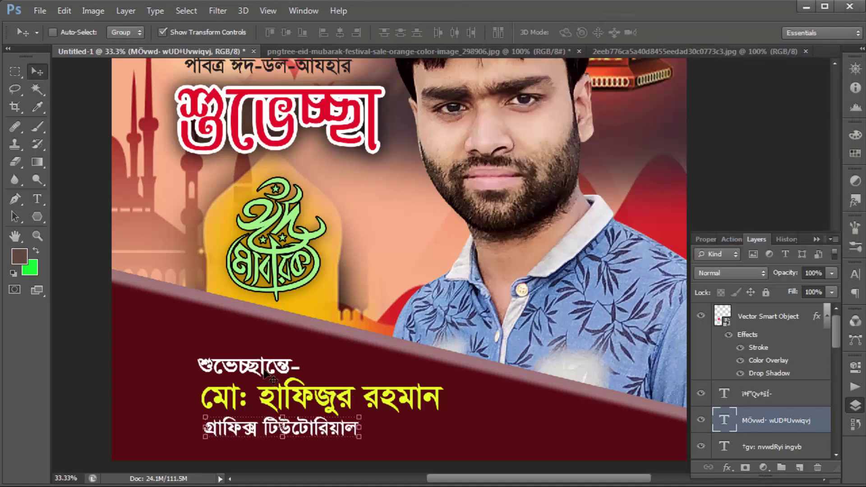
pyautogui.keyDown('alt'); pyautogui.click(487, 192); pyautogui.keyUp('alt')
# - Move the শুভেচ্ছান্তে- and গ্রাফিক্স টিউটোরিয়াল lines to the left
pyautogui.keyDown('alt'); pyautogui.click(487, 192); pyautogui.keyUp('alt')
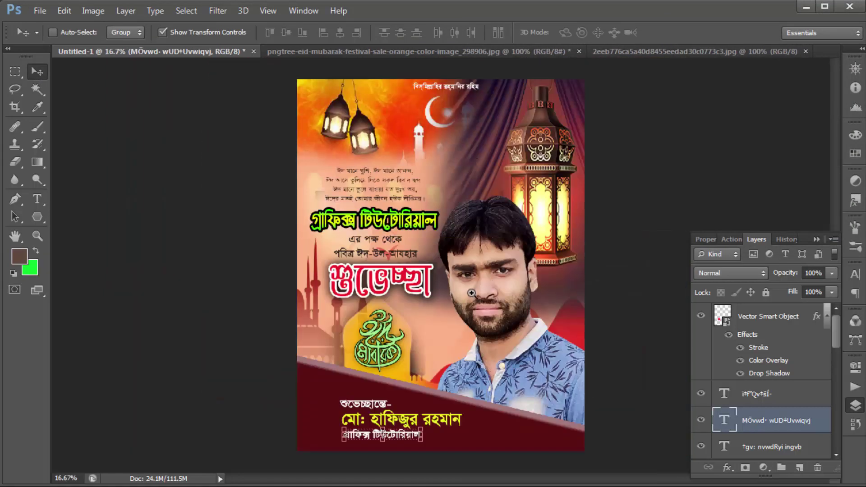
pyautogui.scroll(1, 471, 296)
pyautogui.scroll(-3, 427, 357)
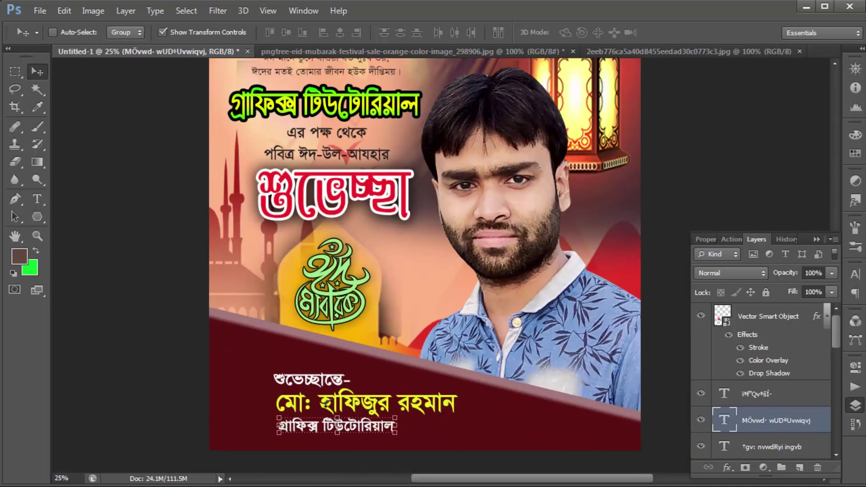
pyautogui.click(769, 394)
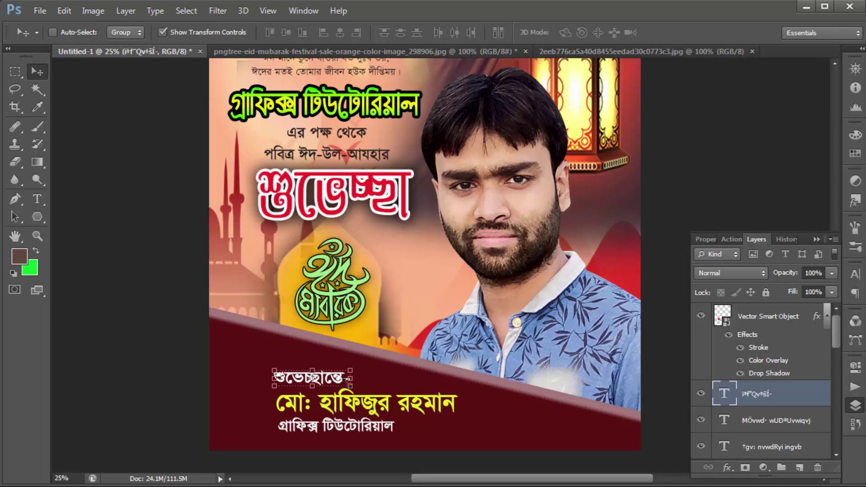
pyautogui.moveTo(346, 379); pyautogui.dragTo(321, 378)
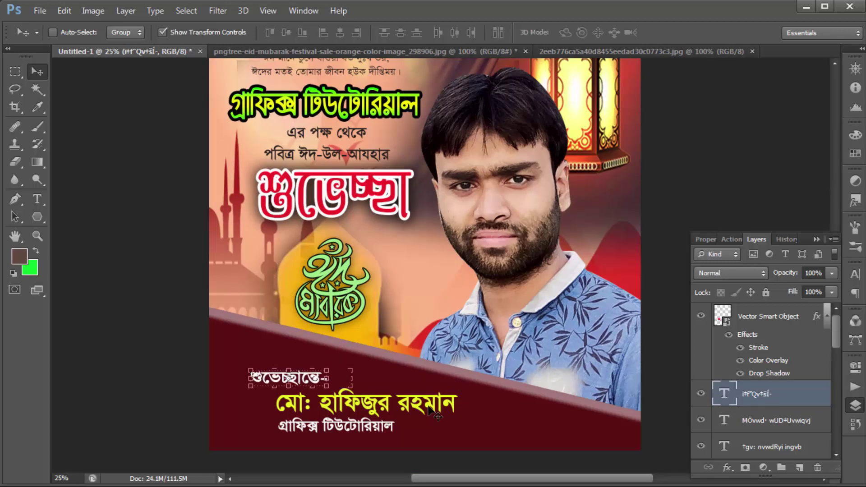
pyautogui.click(754, 424)
pyautogui.moveTo(355, 430); pyautogui.dragTo(326, 429)
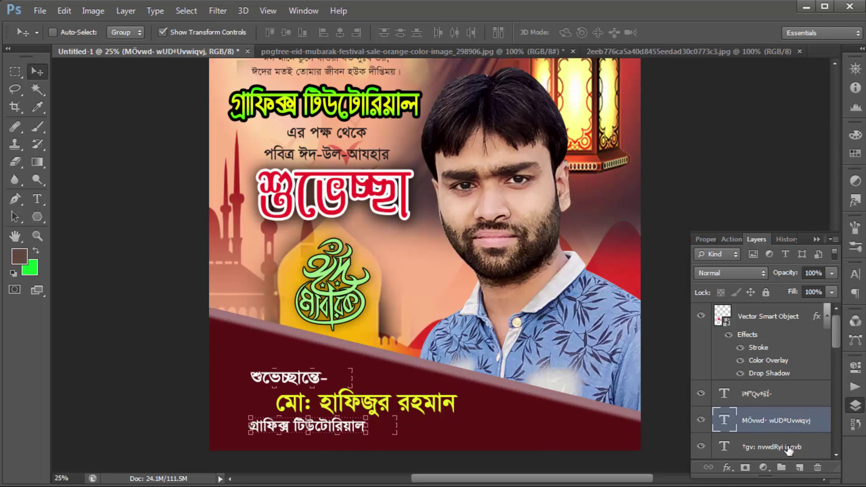
# - Shift the yellow name line left and stretch it wider
pyautogui.click(776, 447)
pyautogui.moveTo(377, 409); pyautogui.dragTo(351, 408)
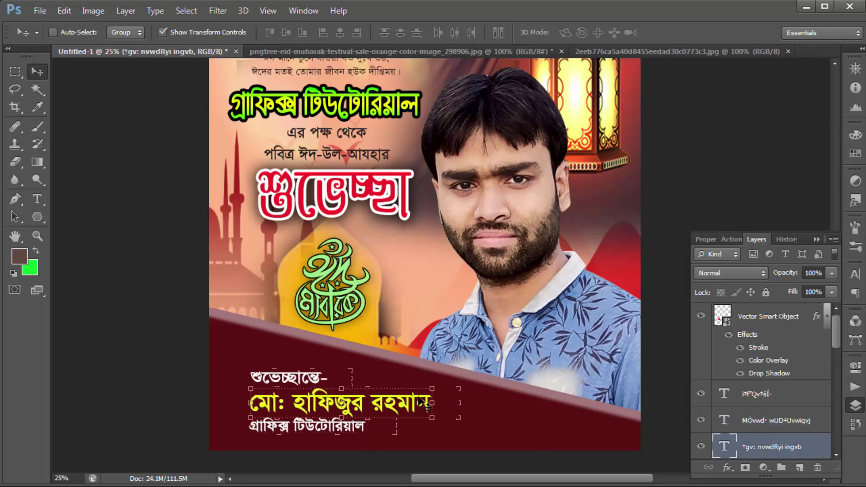
pyautogui.moveTo(432, 405); pyautogui.dragTo(465, 405)
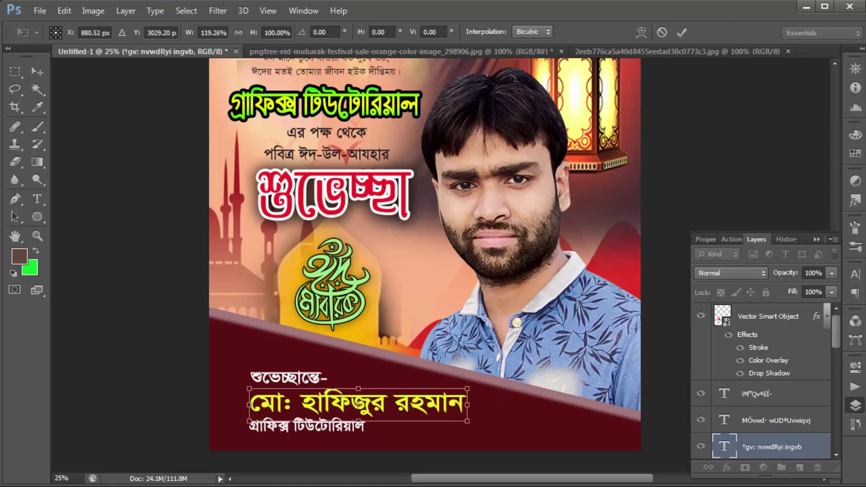
pyautogui.click(681, 33)
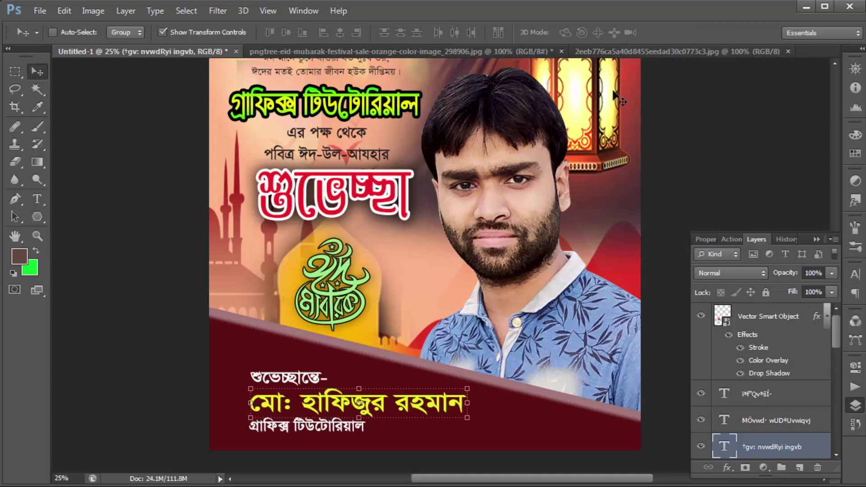
pyautogui.hotkey('ctrl', '-')
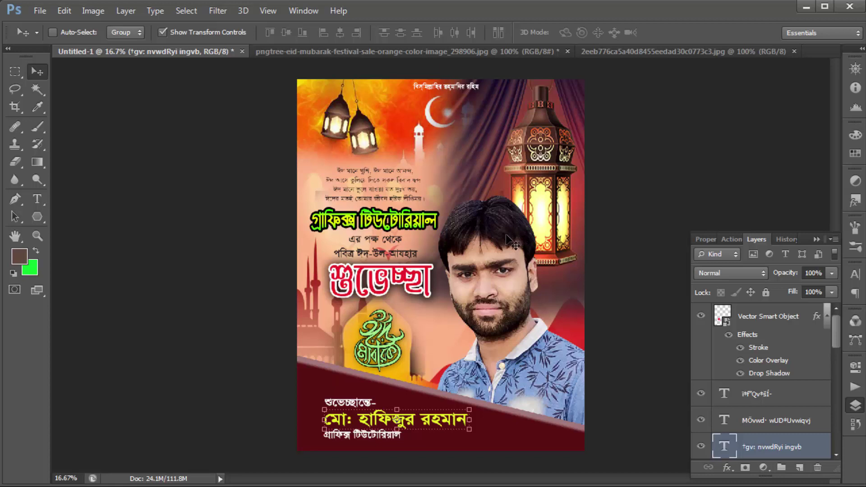
pyautogui.click(513, 250)
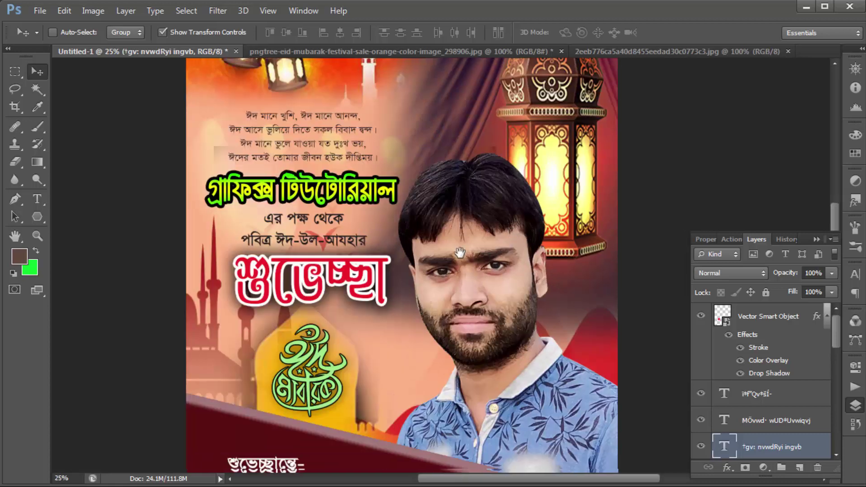
pyautogui.moveTo(449, 278); pyautogui.dragTo(443, 242)
pyautogui.hotkey('ctrl', '-')
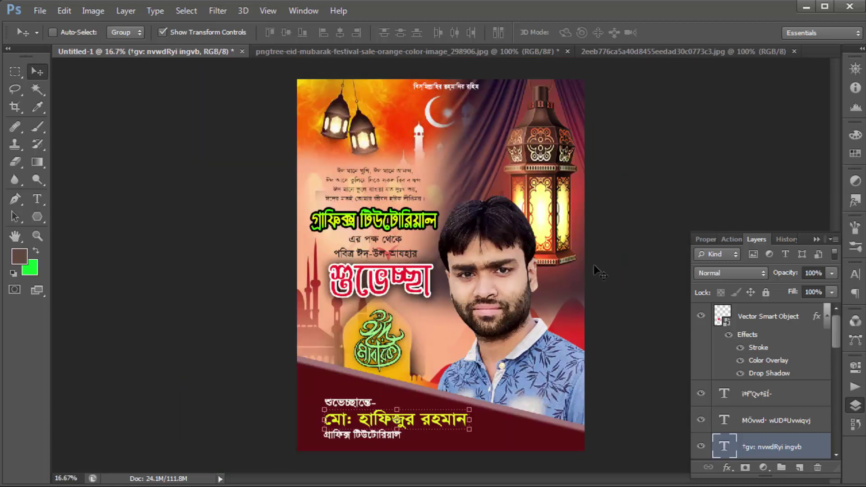